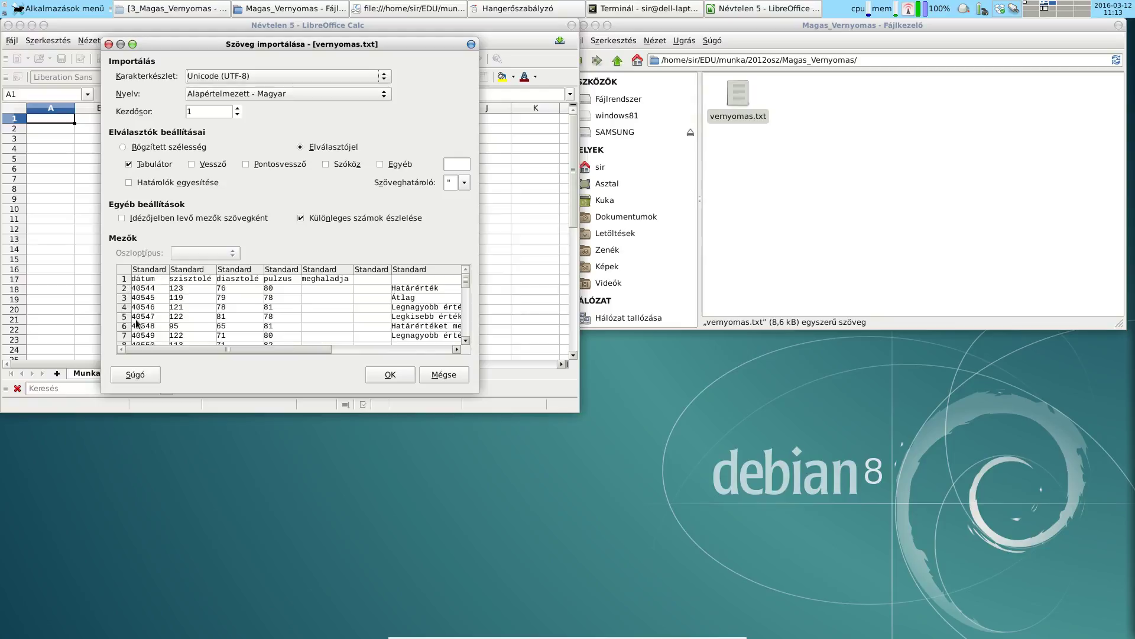
Step: Import vernyomas.txt as tab-separated UTF-8 text and slightly widen column G
left_click(381, 374)
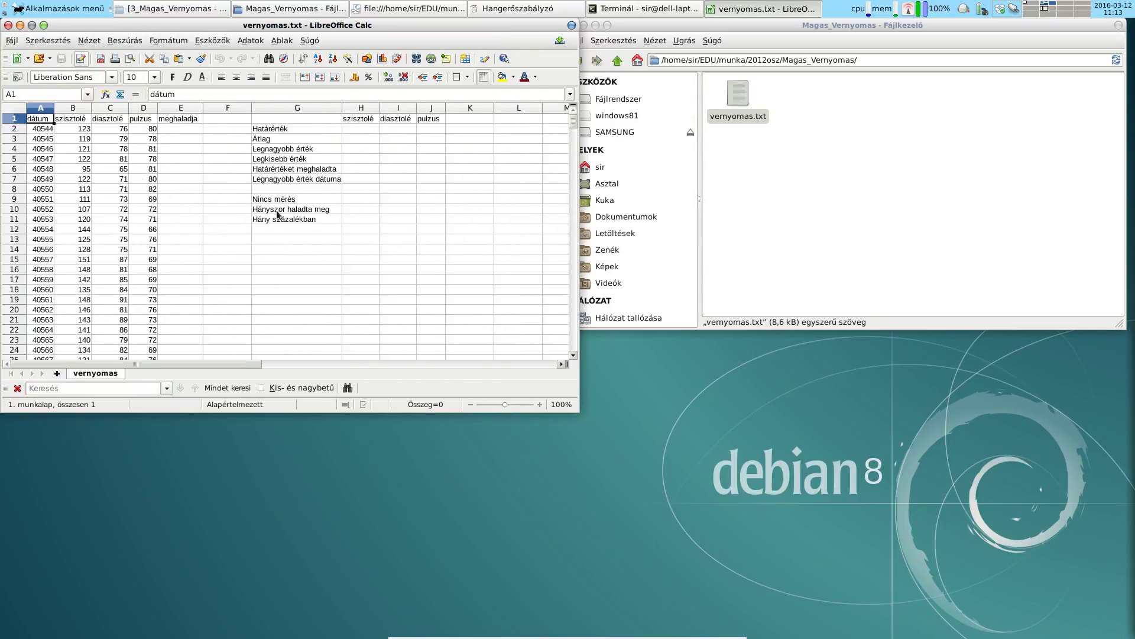
scroll(175, 203, "up", 1, "ctrl")
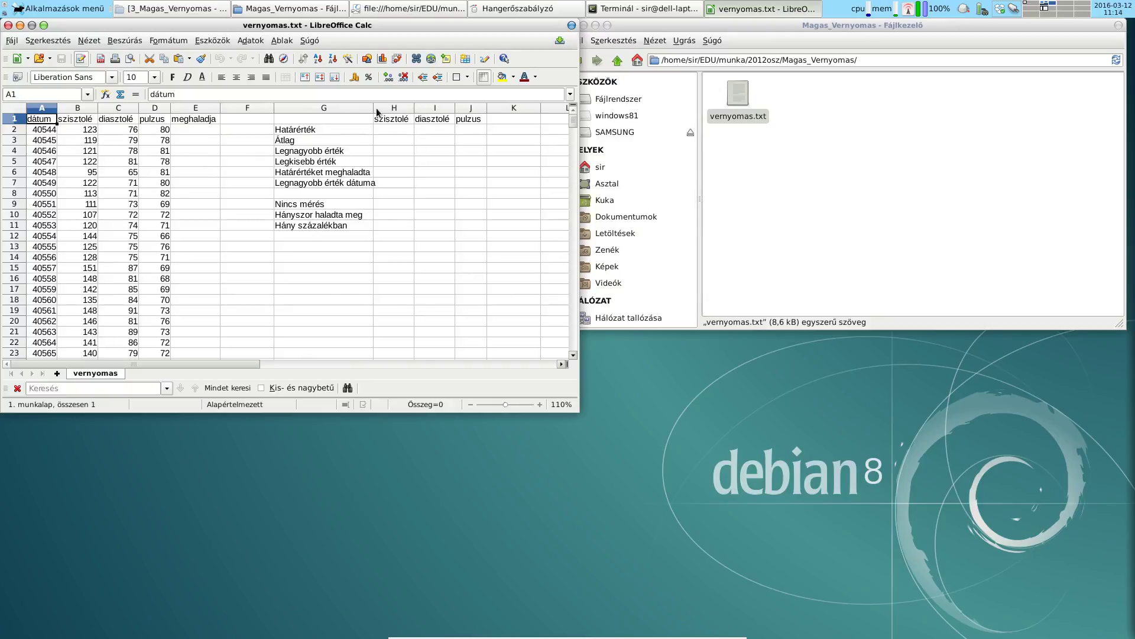
left_click_drag(374, 108, 383, 109)
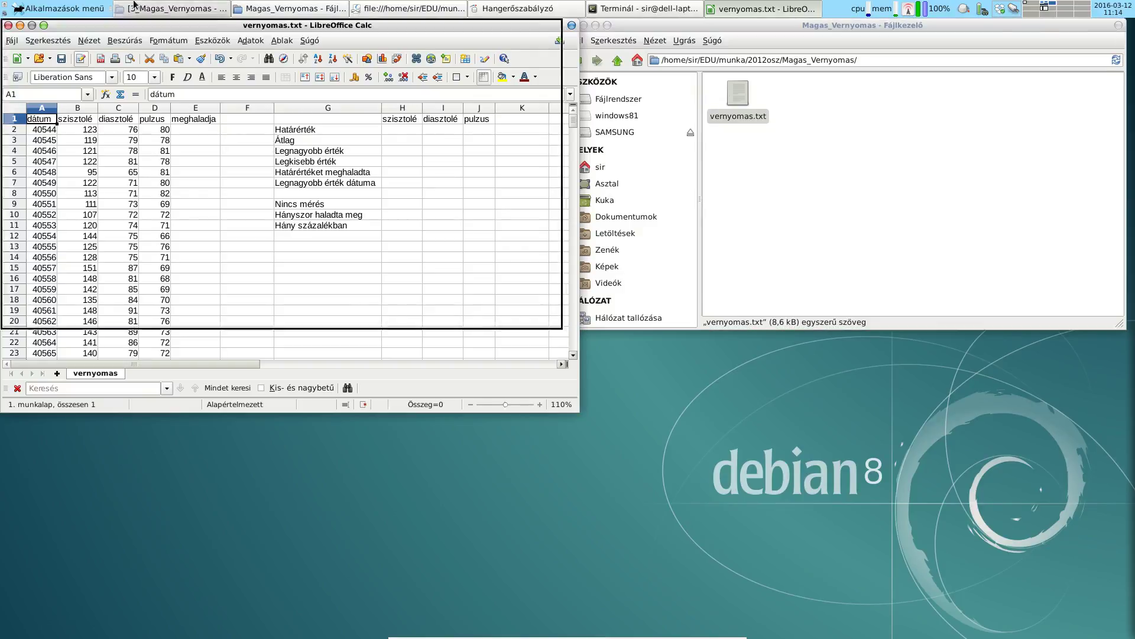
Step: Save the imported table in ODF format as magas in the Magas_Vernyomas folder
left_click(62, 59)
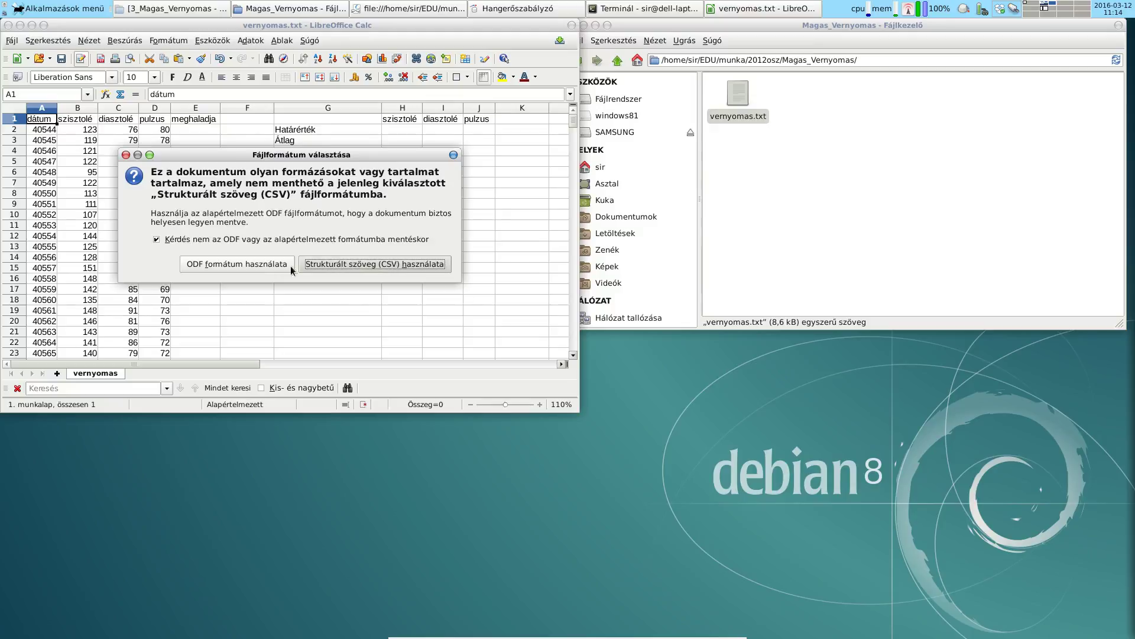
left_click(232, 265)
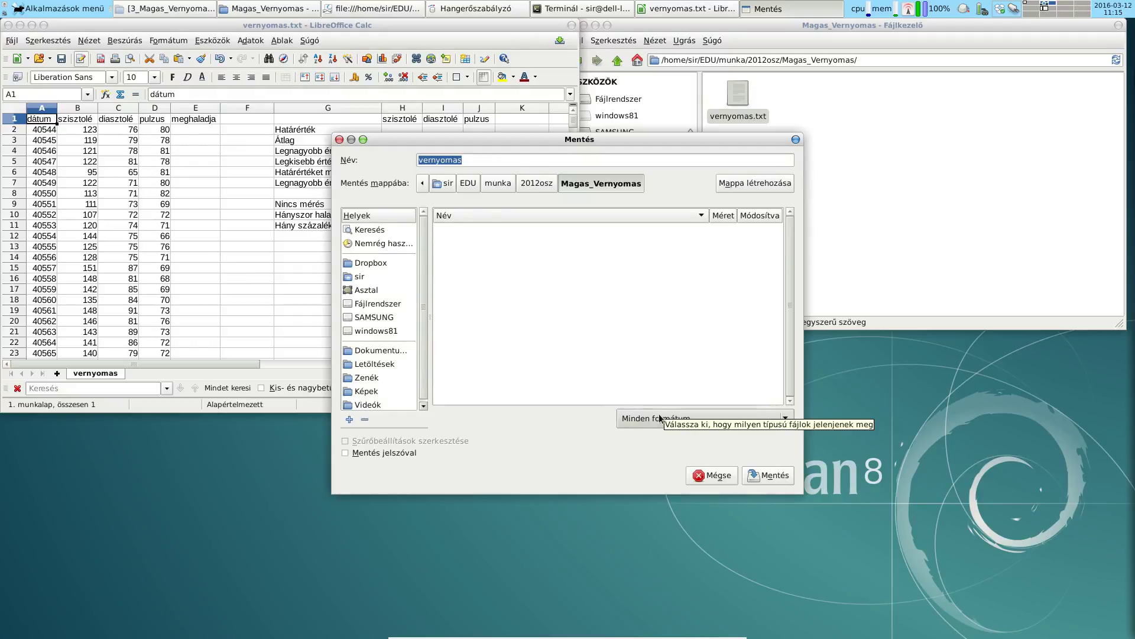
left_click_drag(484, 164, 397, 160)
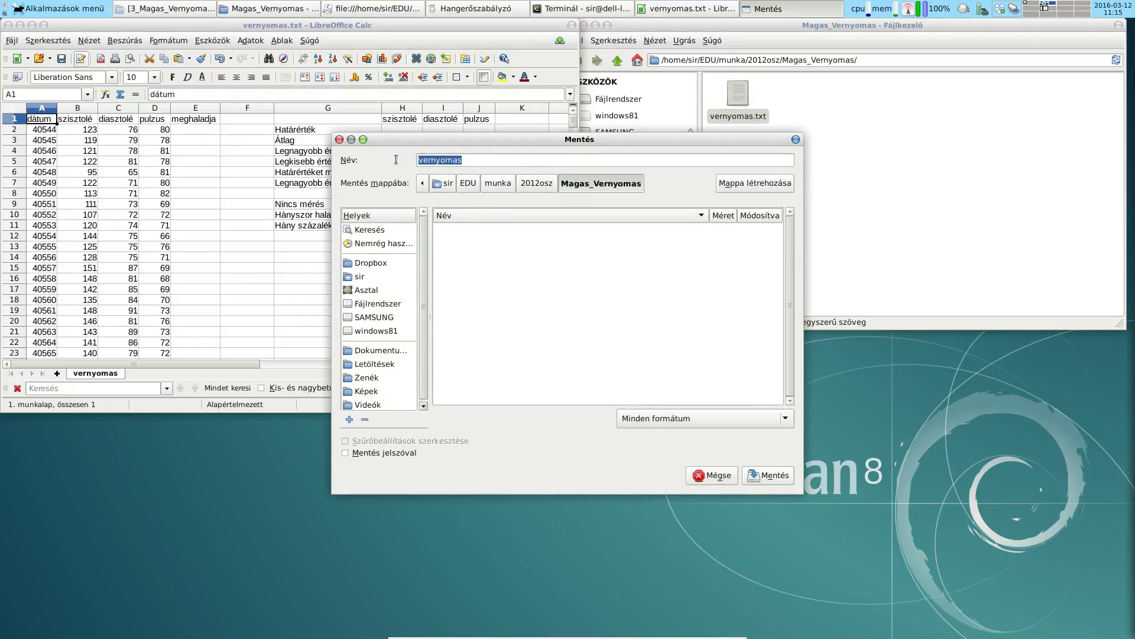
type("magas")
left_click(768, 472)
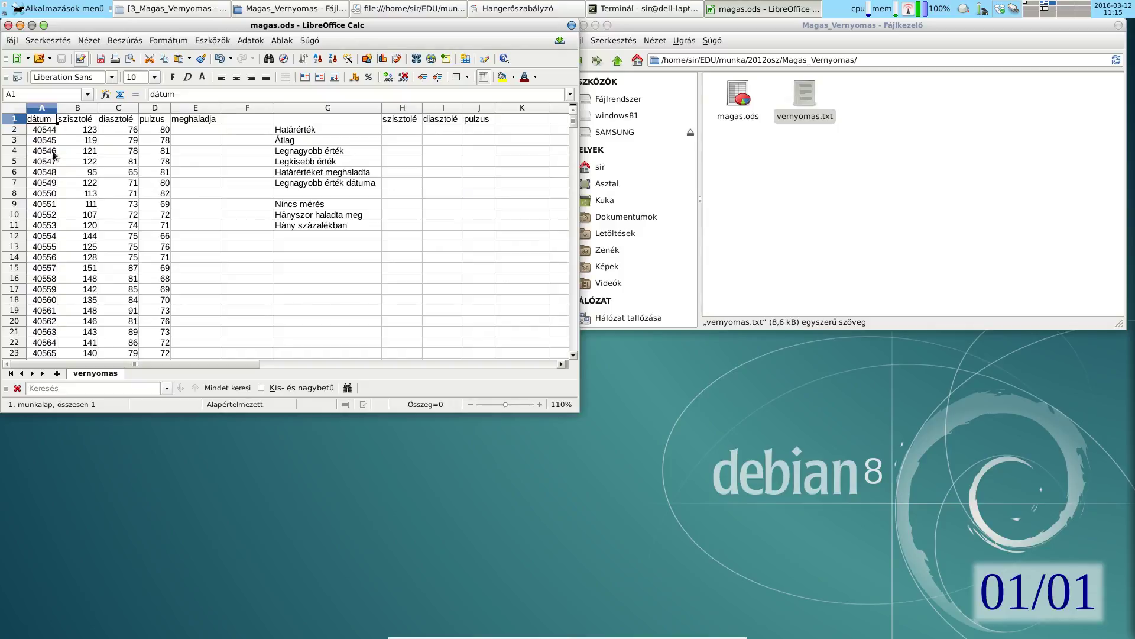
Step: Format the whole dátum column A as a date with the custom format code YYYY. M. D
left_click(43, 110)
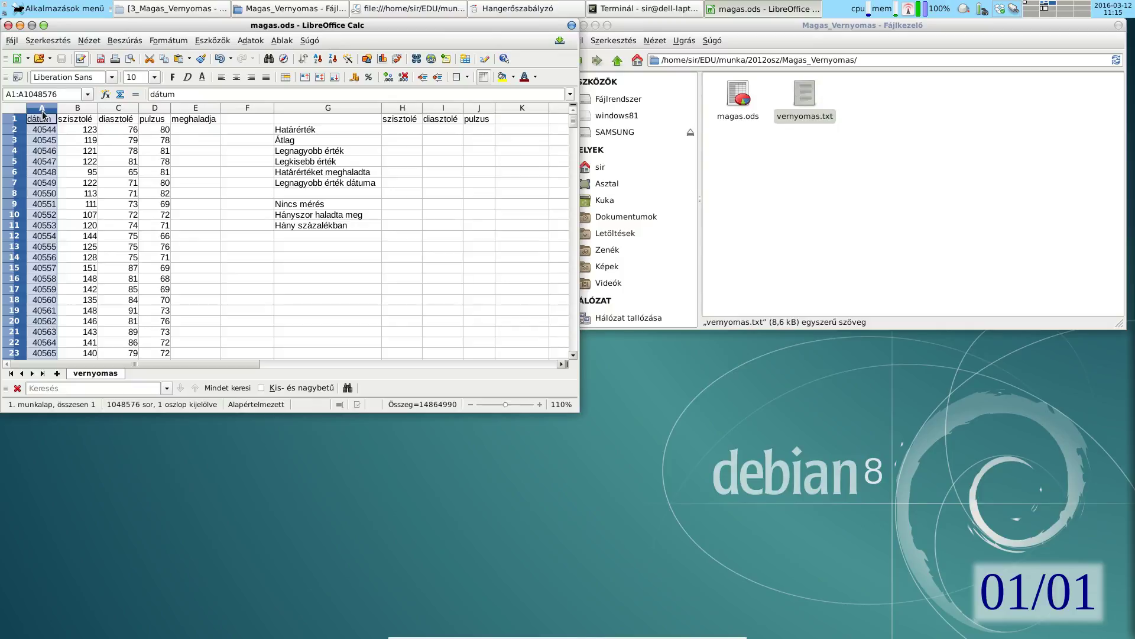
left_click(44, 26)
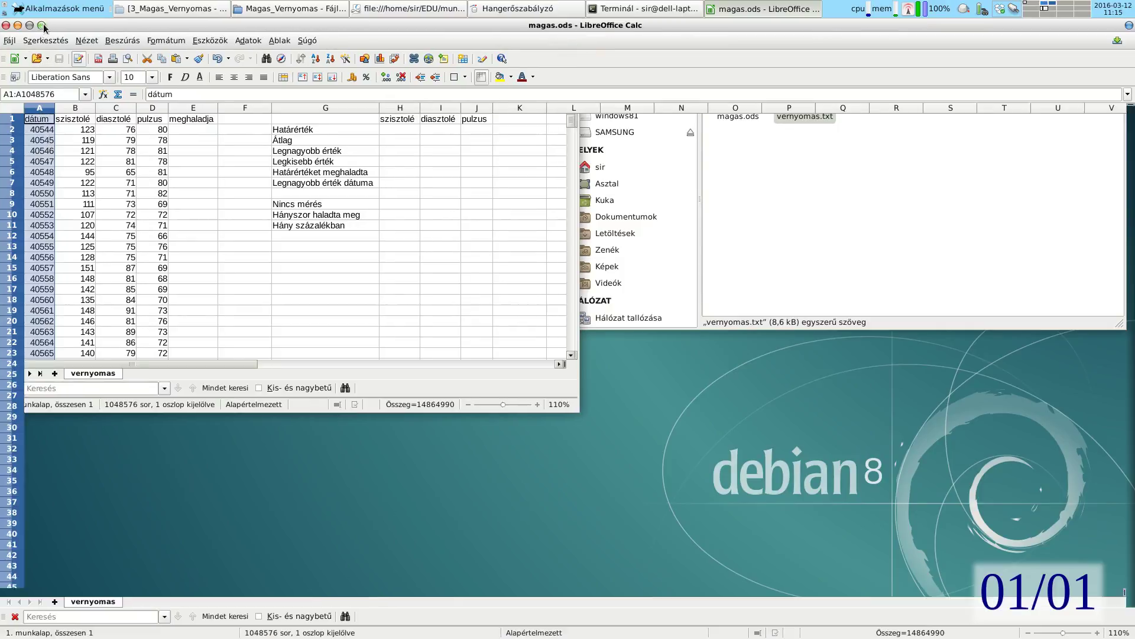
scroll(109, 248, "up", 5)
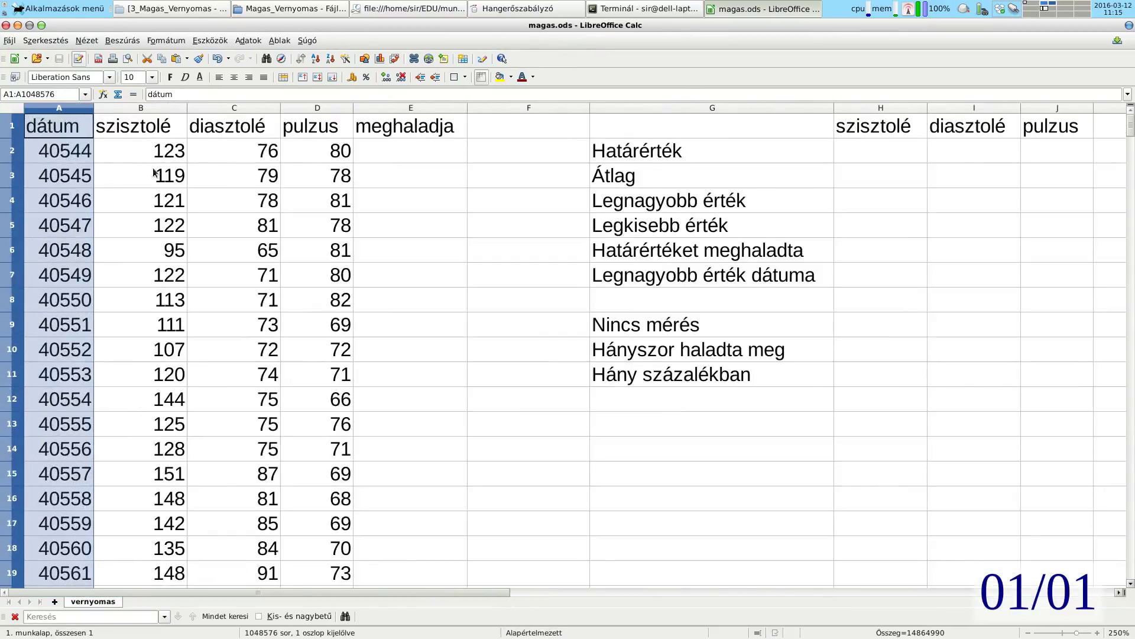
scroll(154, 173, "down", 2)
right_click(72, 115)
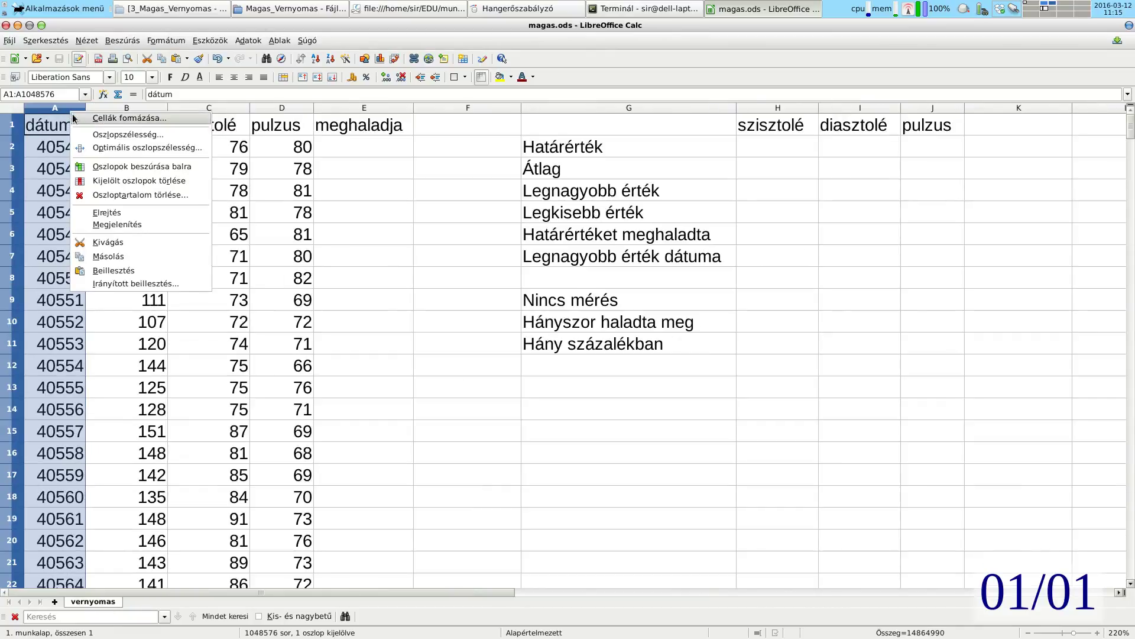
key("Escape")
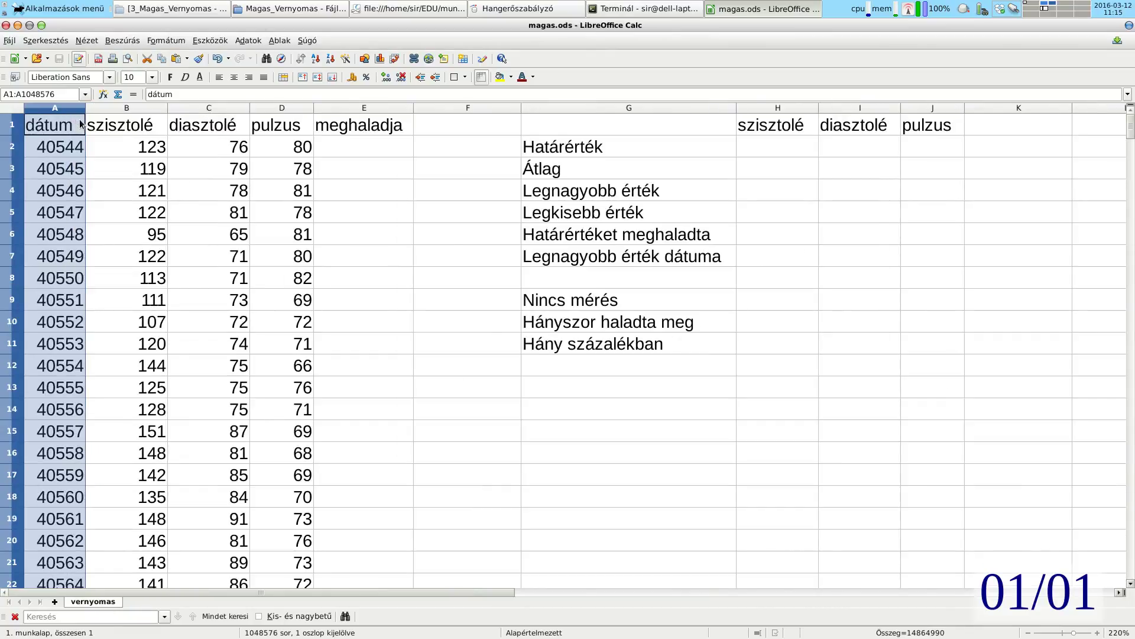
left_click(444, 253)
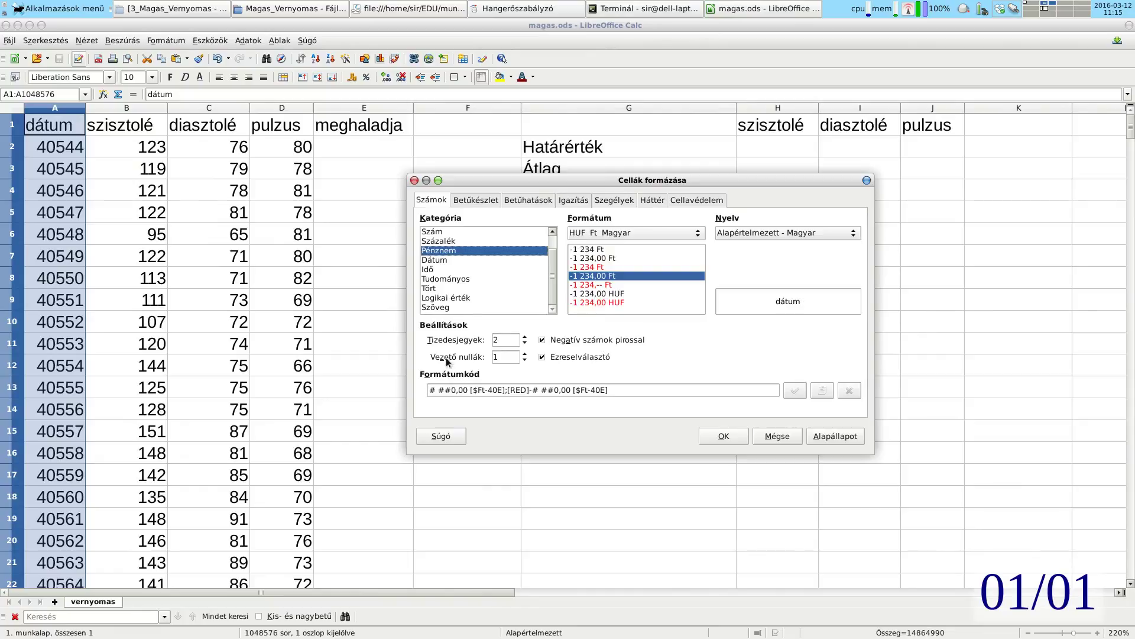
left_click(449, 260)
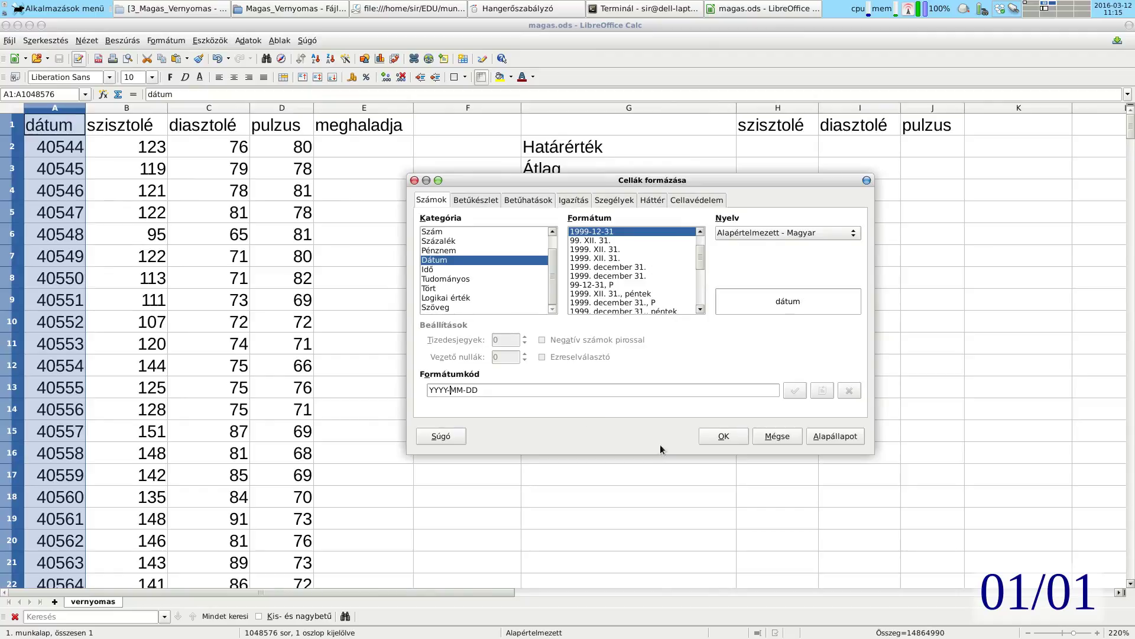
key("BackSpace")
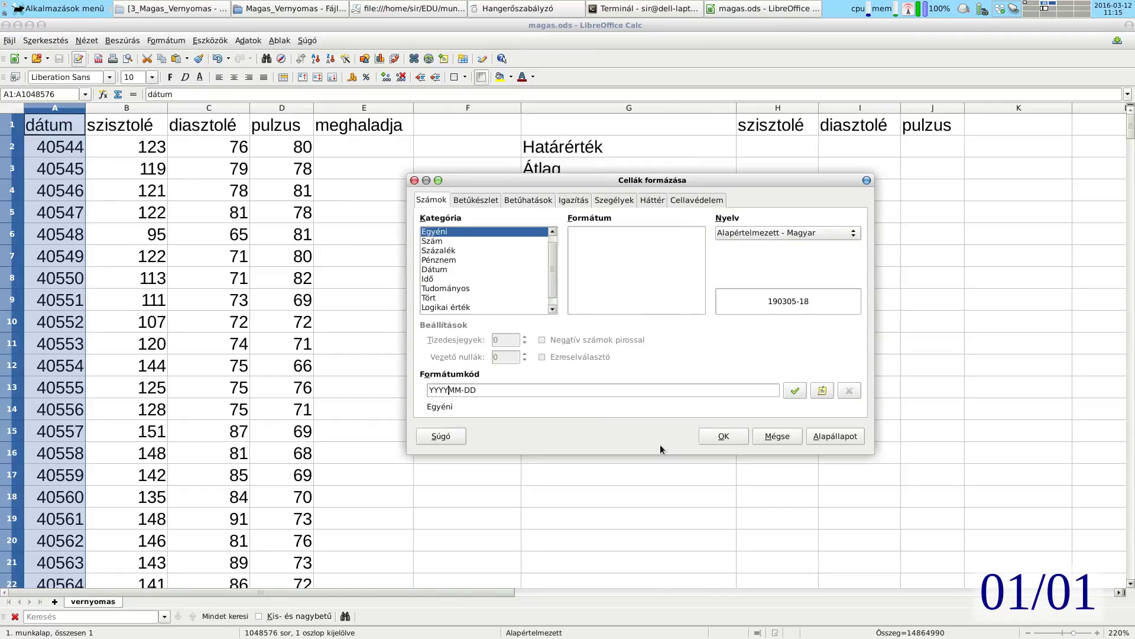
type(".")
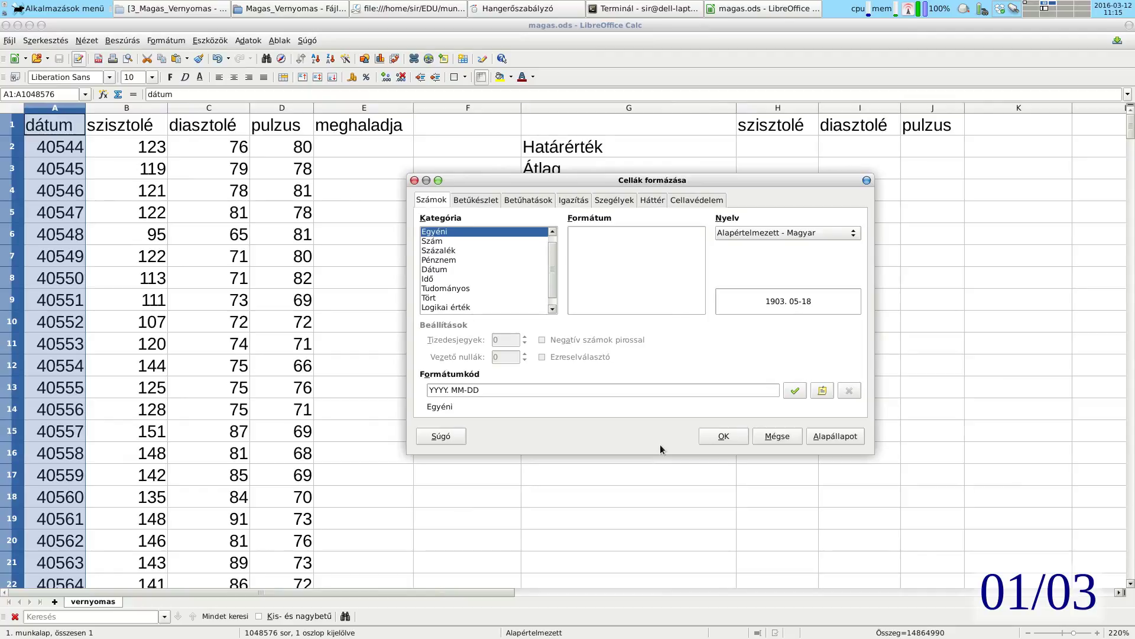
key("Delete")
key("Delete")
type(". M. D.")
left_click(740, 443)
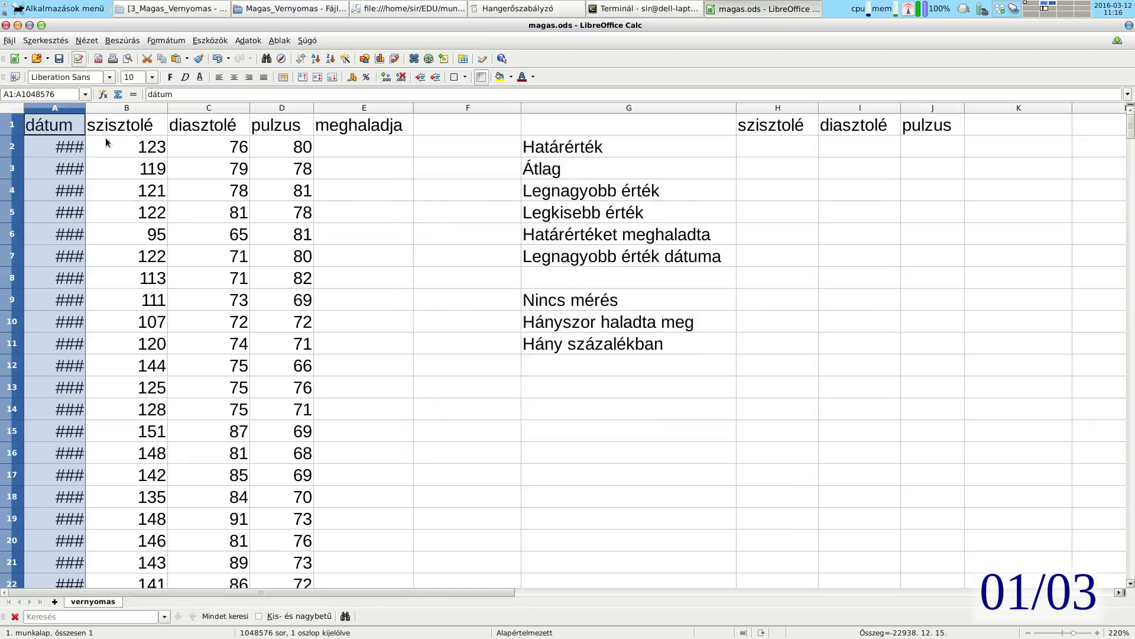
Step: Set column A to its optimal width with the default 0,2 cm addition and save the file
right_click(79, 110)
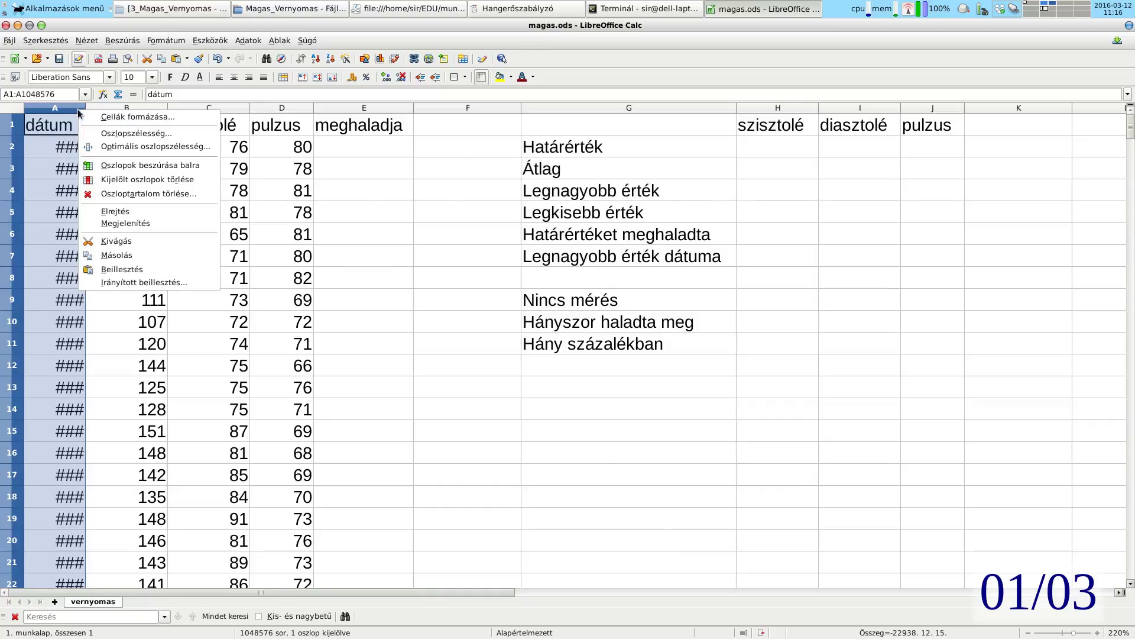
left_click(94, 148)
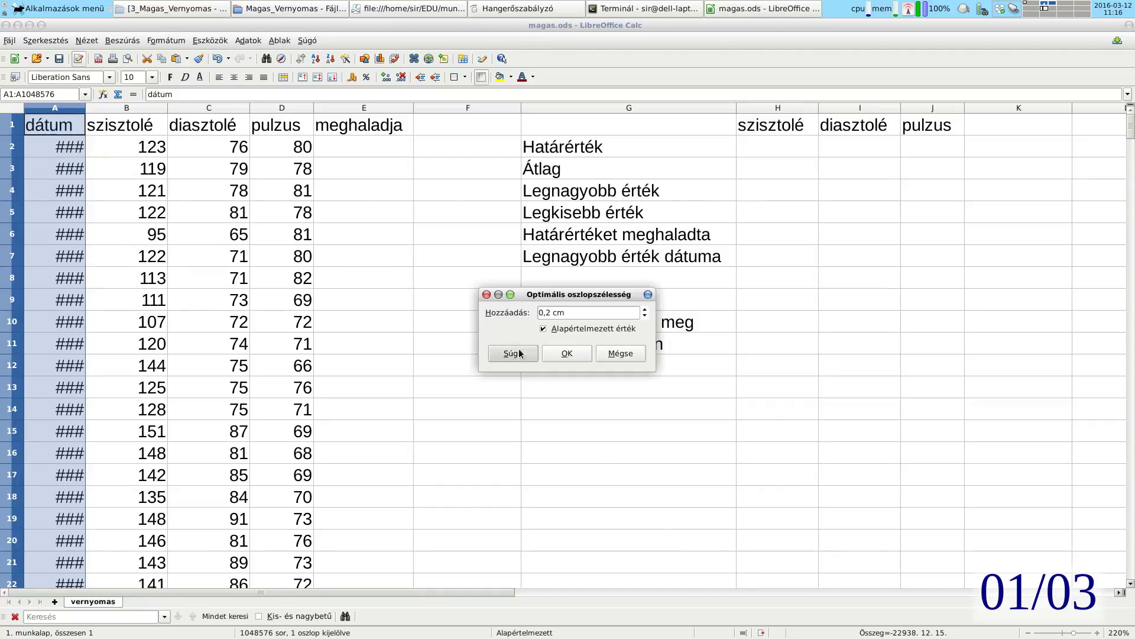
left_click(566, 355)
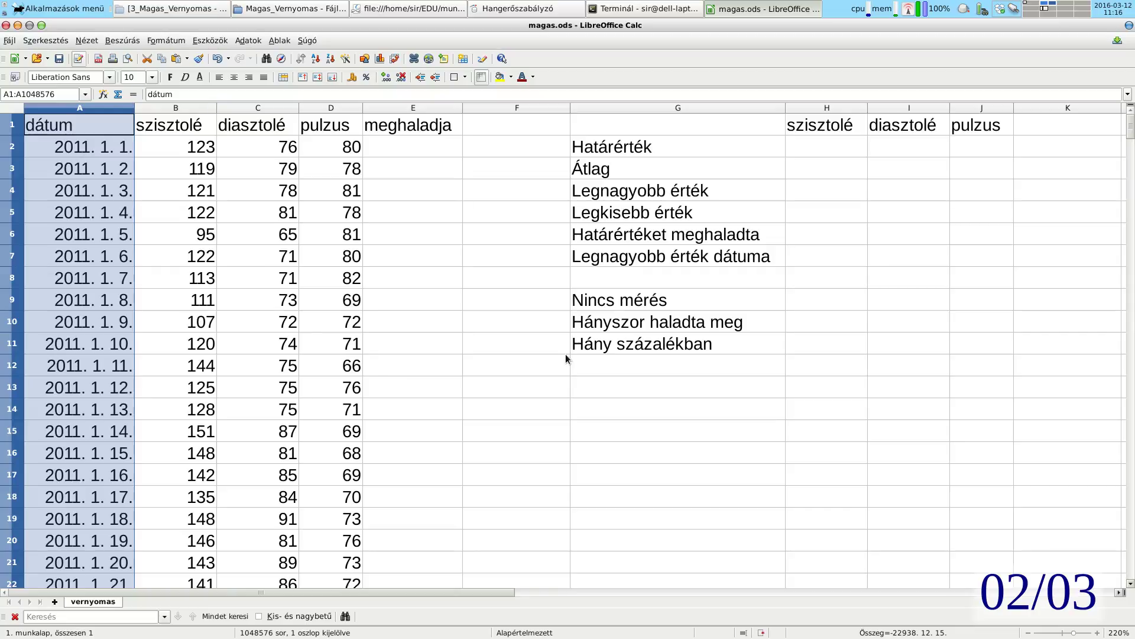
key("ctrl+s")
Step: Enter the Határérték limits in row 2: 130 for szisztolé in H2 and 85 for diasztolé in I2
left_click(837, 153)
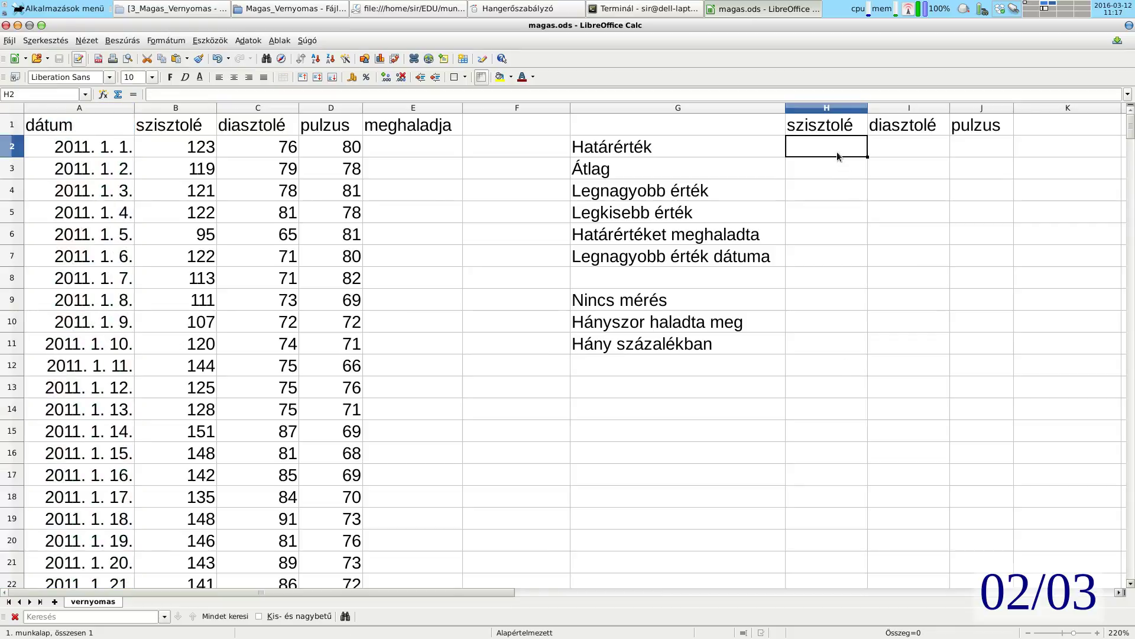
type("130")
key("Tab")
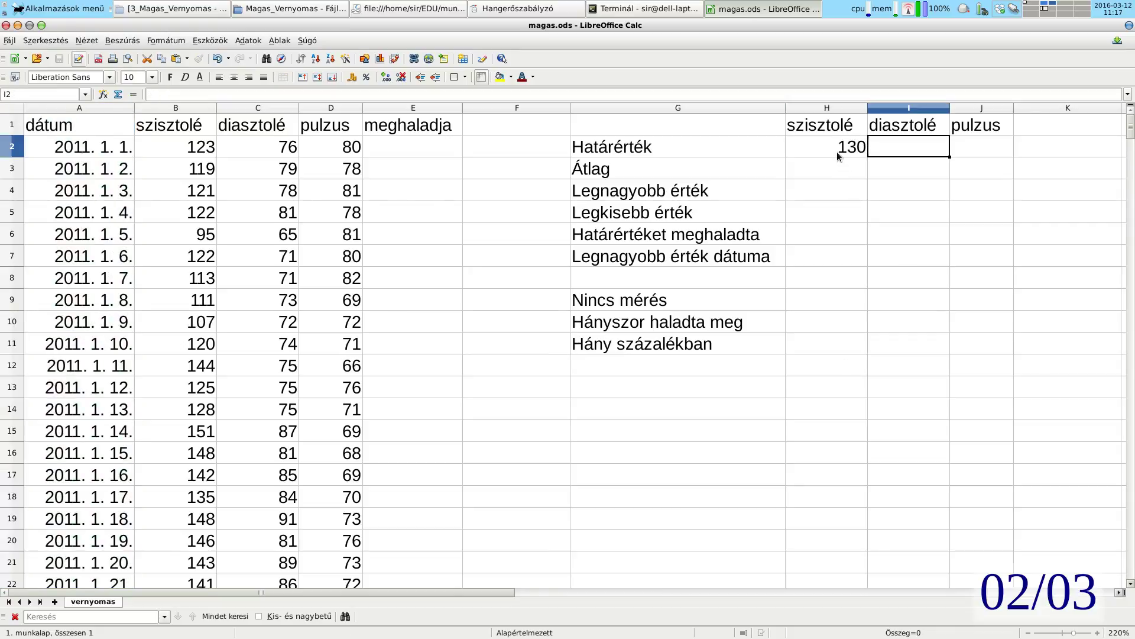
type("85")
key("Return")
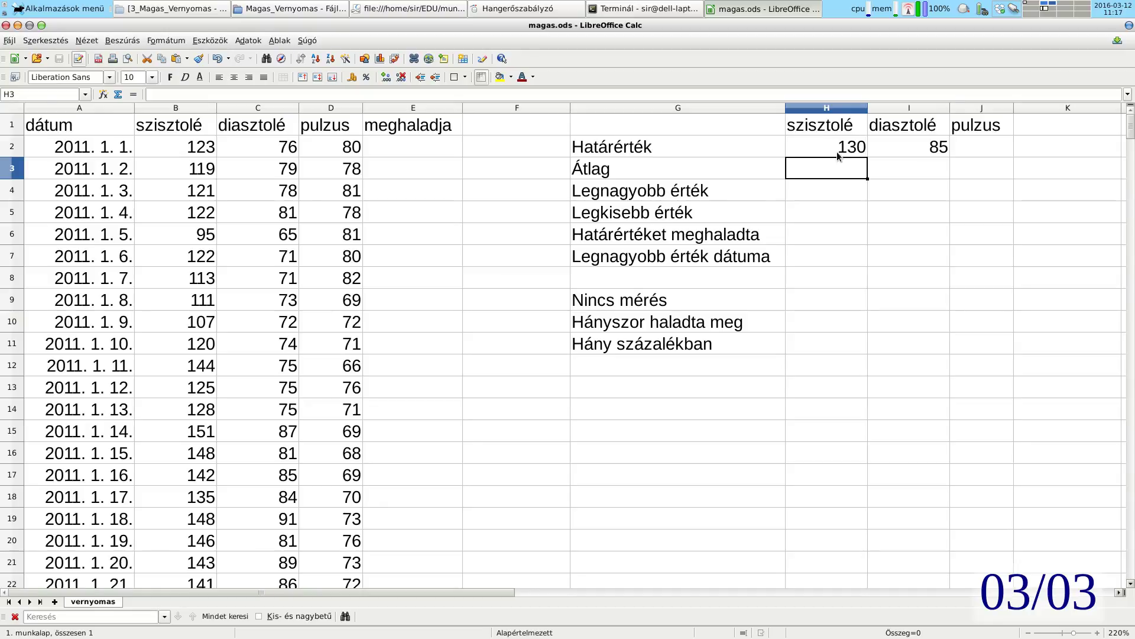
left_click_drag(836, 169, 973, 248)
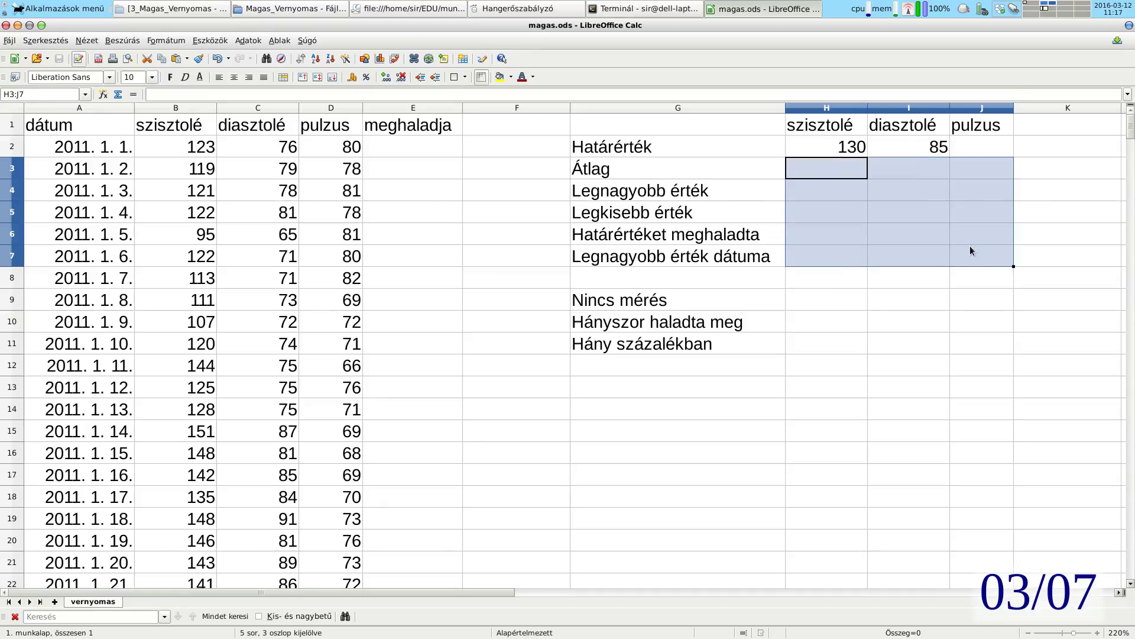
left_click(873, 204)
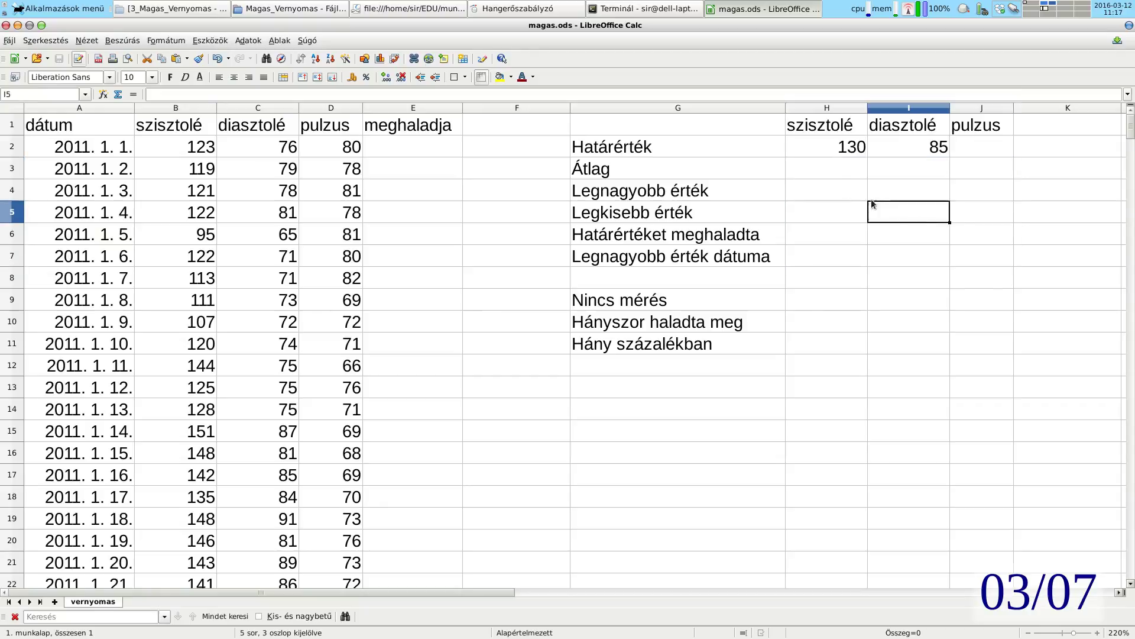
left_click_drag(839, 167, 987, 176)
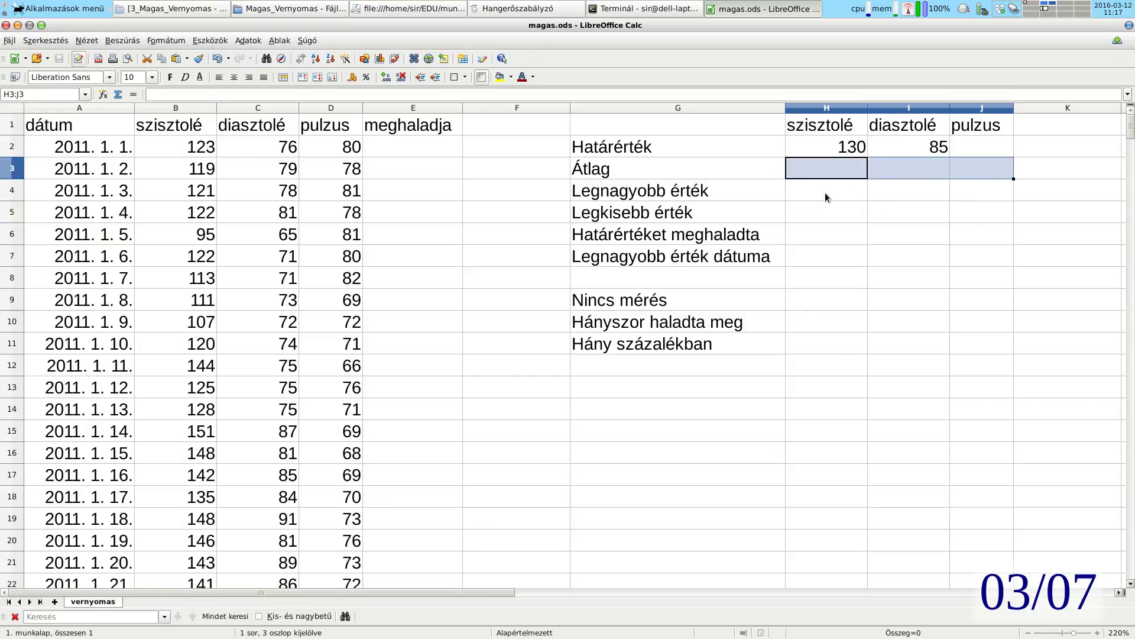
left_click_drag(826, 195, 998, 194)
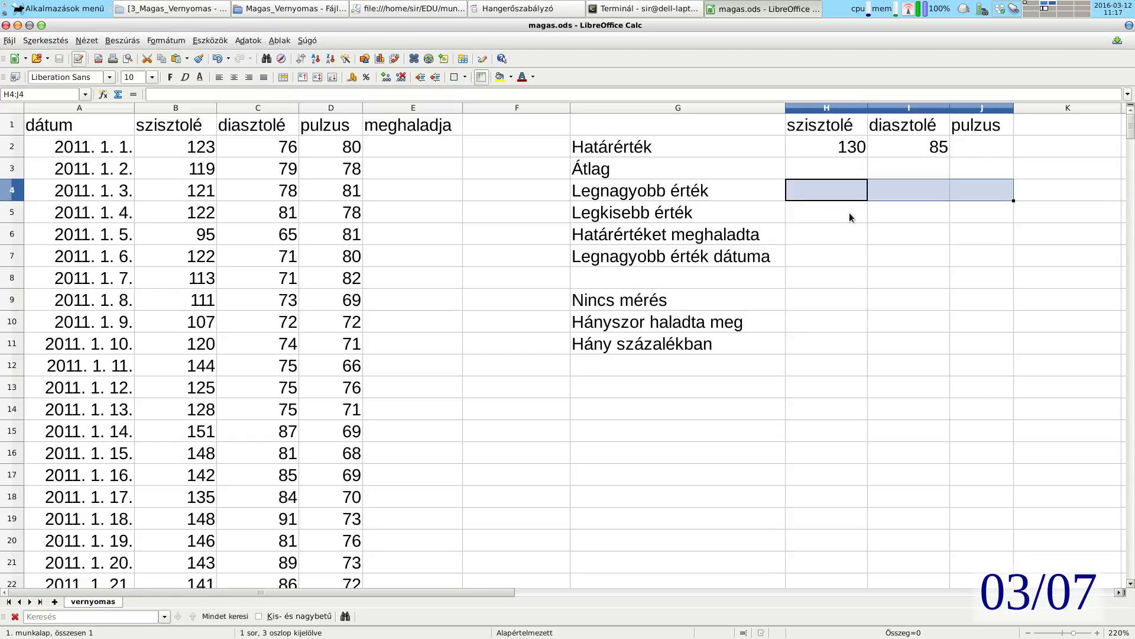
left_click_drag(849, 211, 989, 217)
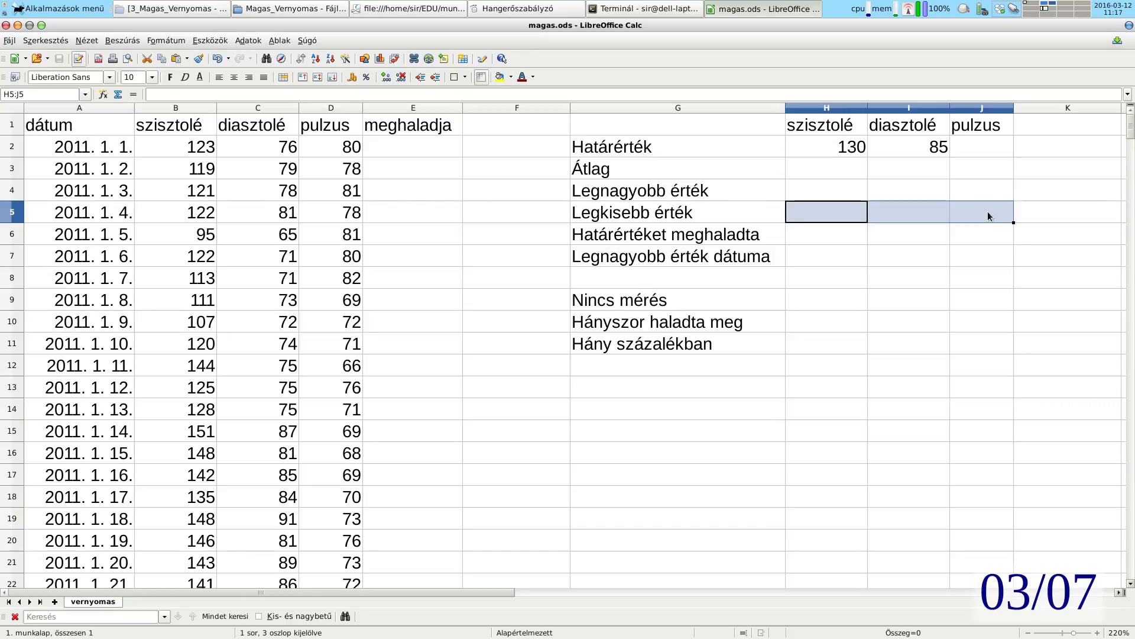
left_click(850, 171)
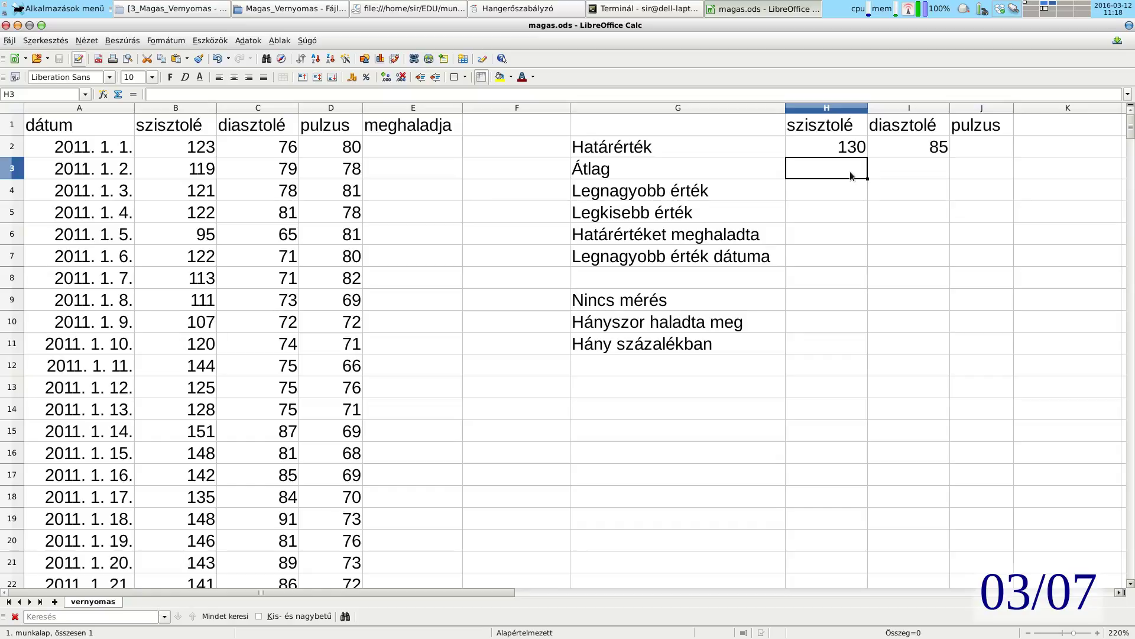
type("=")
type("round(")
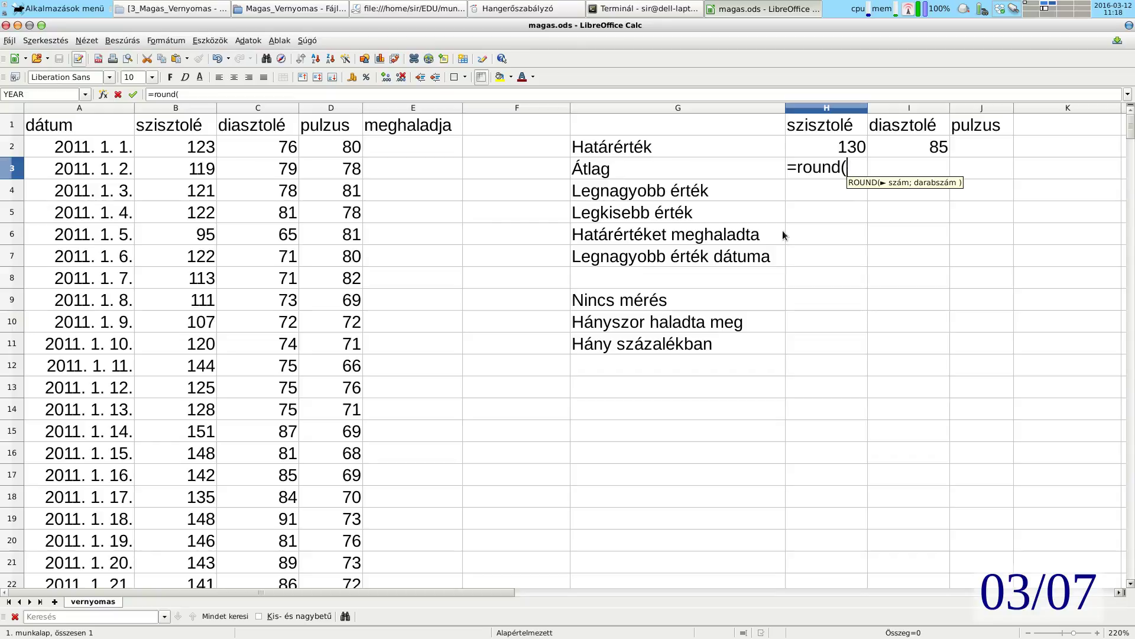
scroll(459, 315, "down", 20)
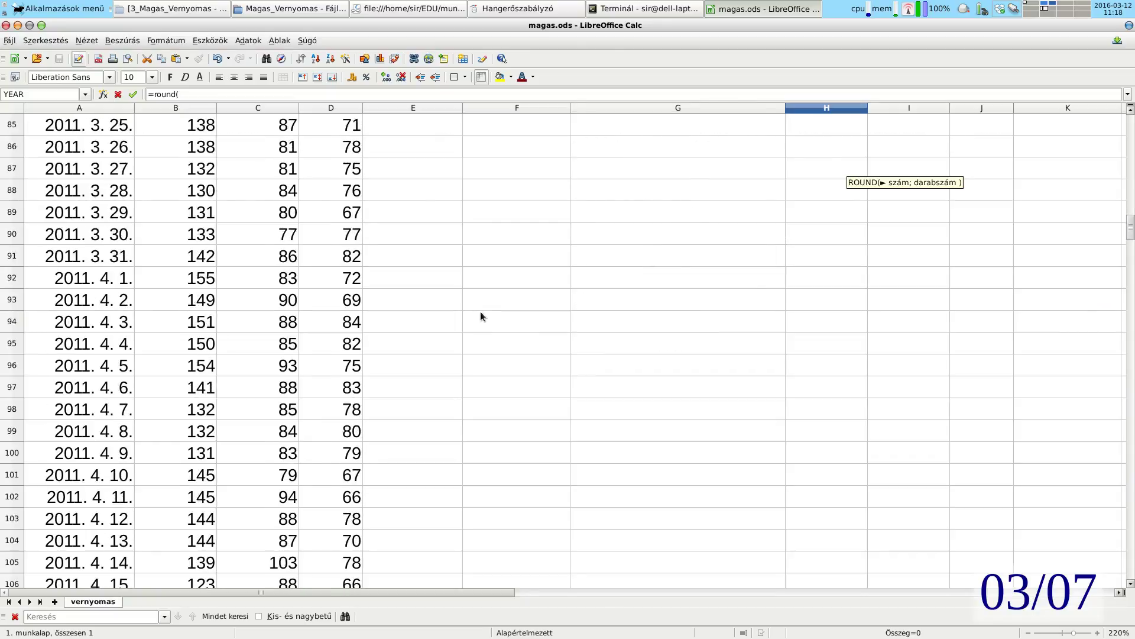
scroll(482, 310, "up", 7)
scroll(613, 371, "down", 20)
scroll(583, 371, "down", 20)
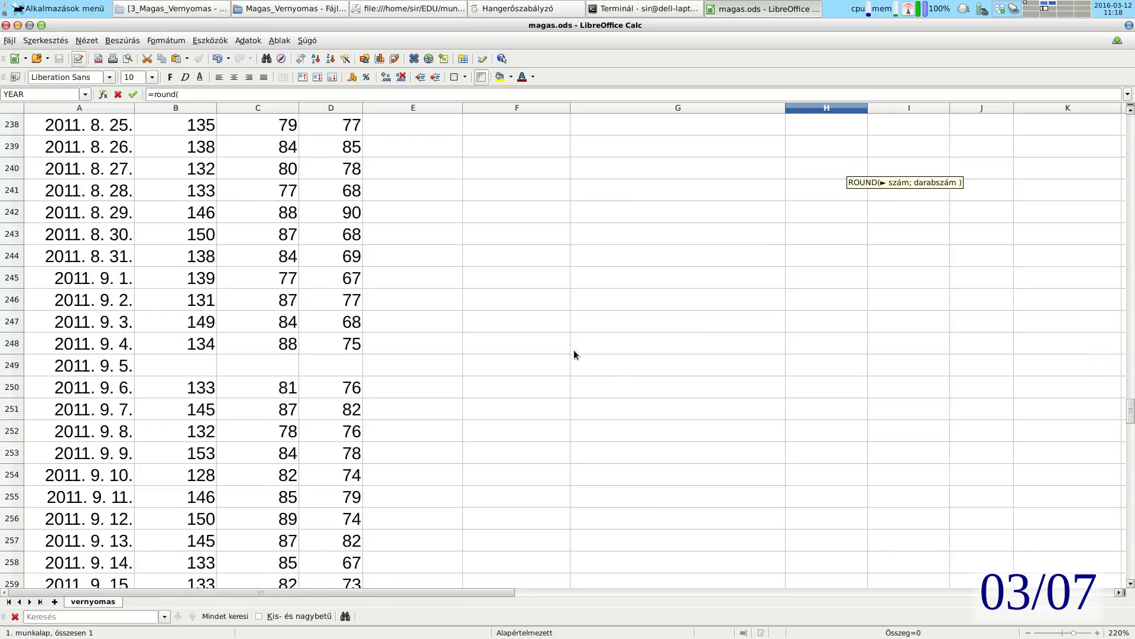
scroll(573, 355, "down", 20)
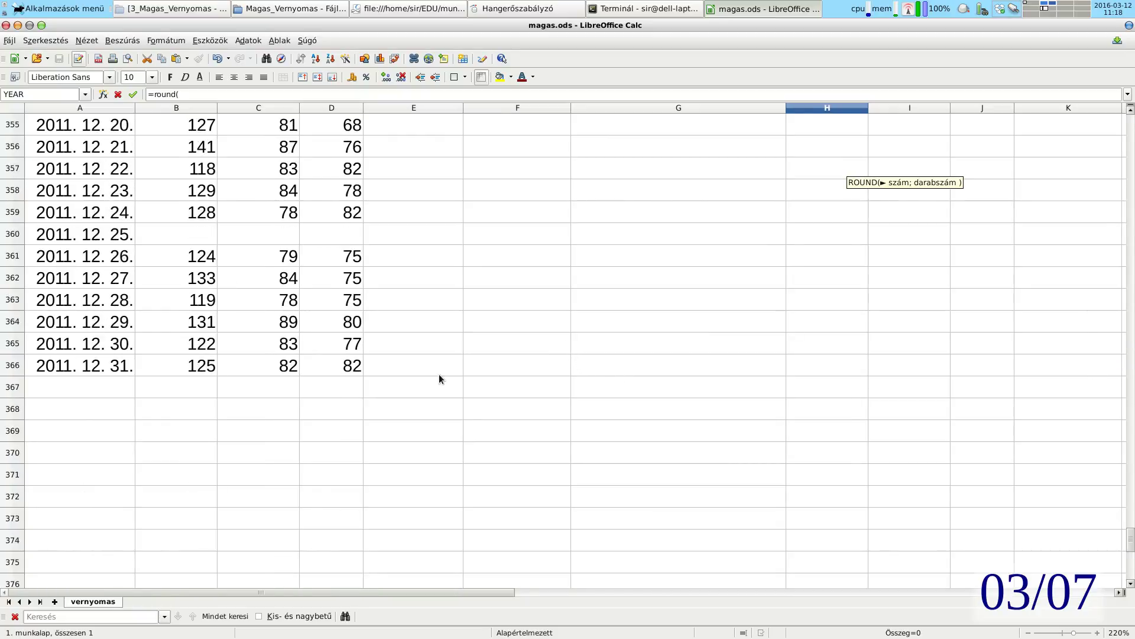
scroll(541, 439, "up", 20)
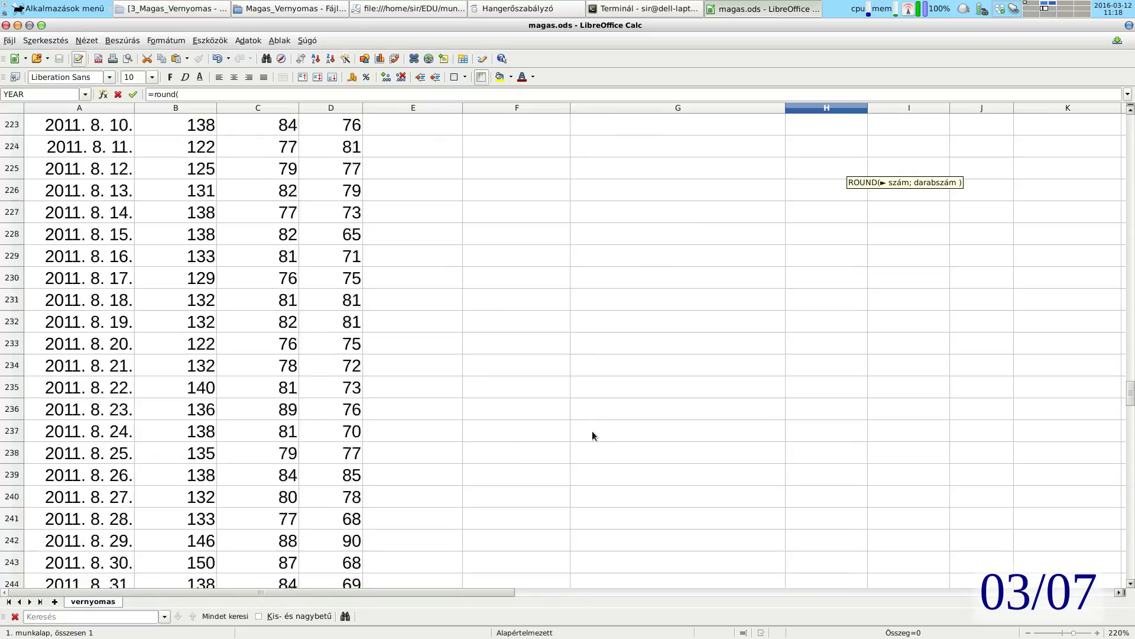
scroll(601, 423, "up", 20)
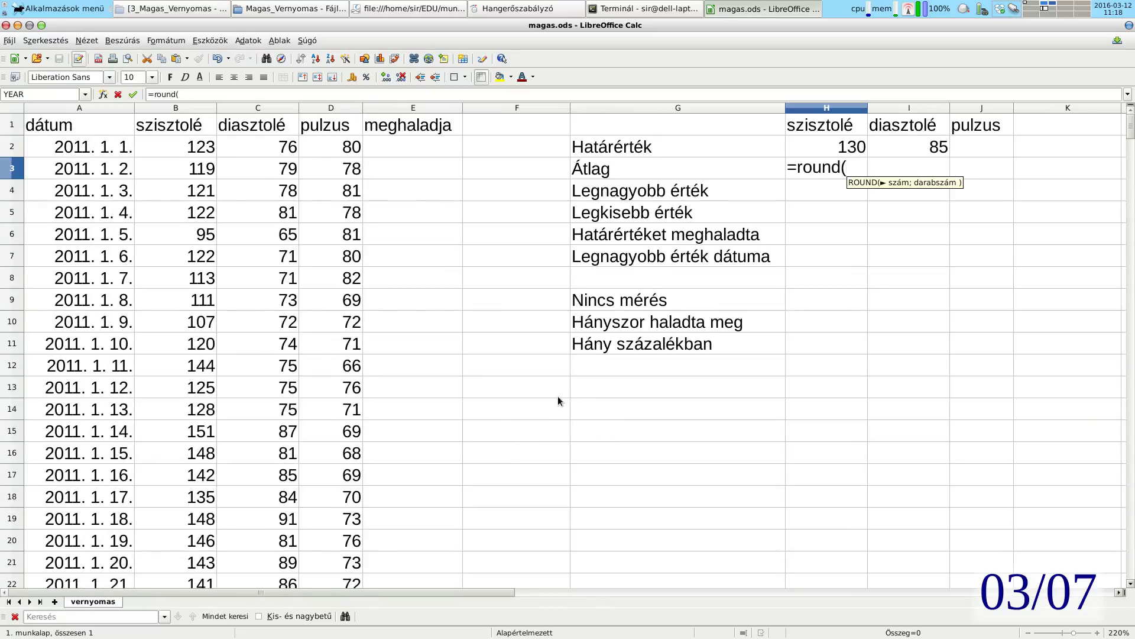
type("b2")
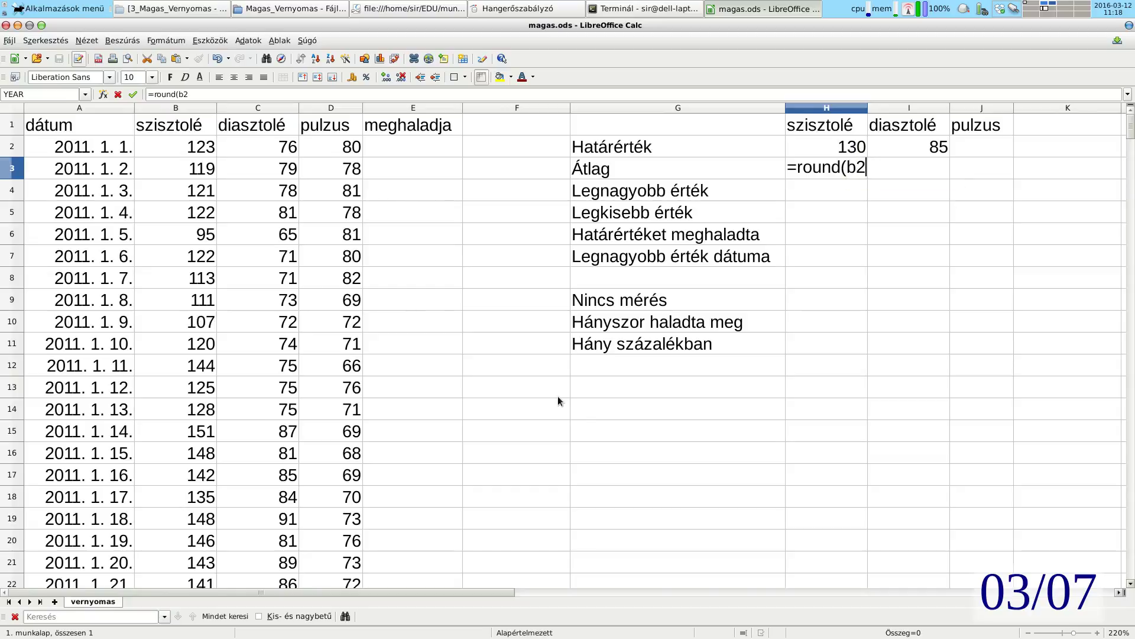
type(":b366;0")
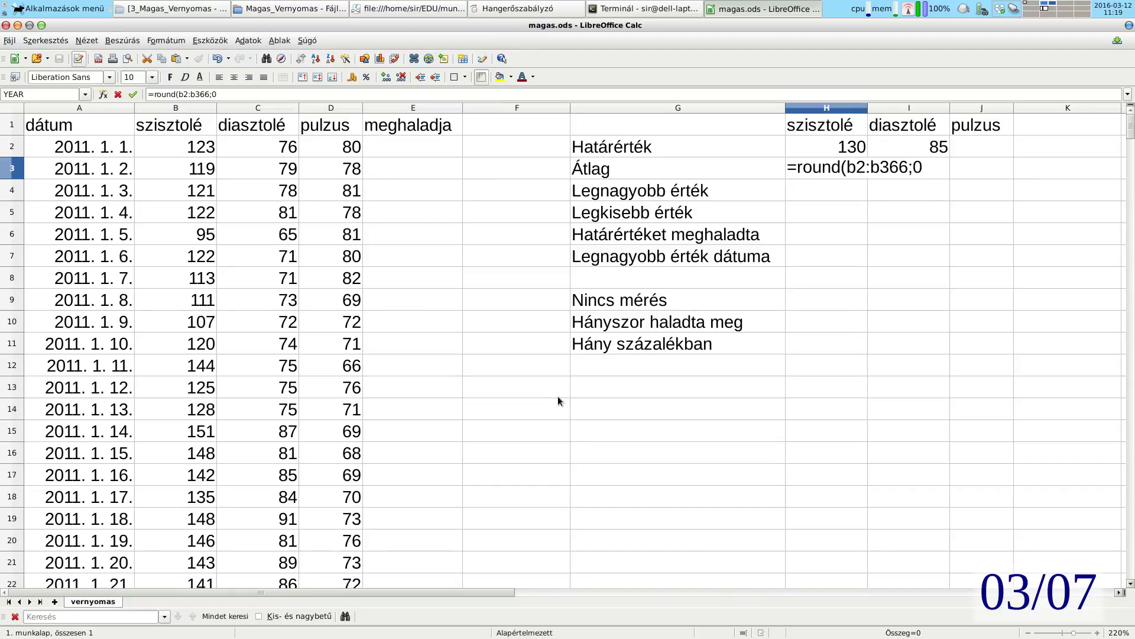
type(")")
key("Left")
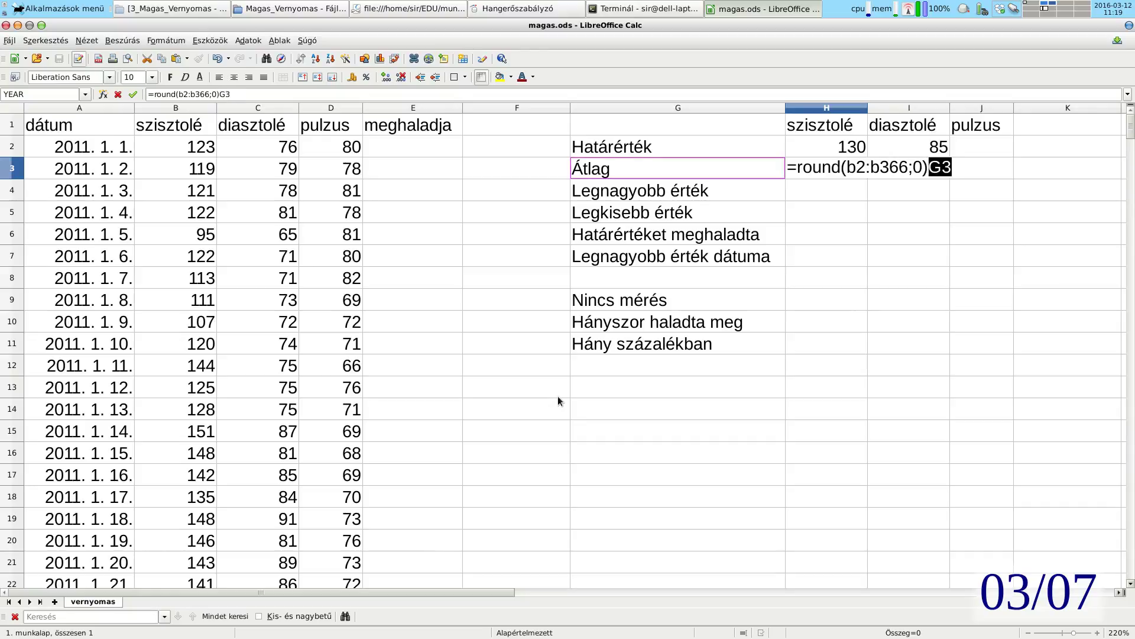
key("Left")
key("Left")
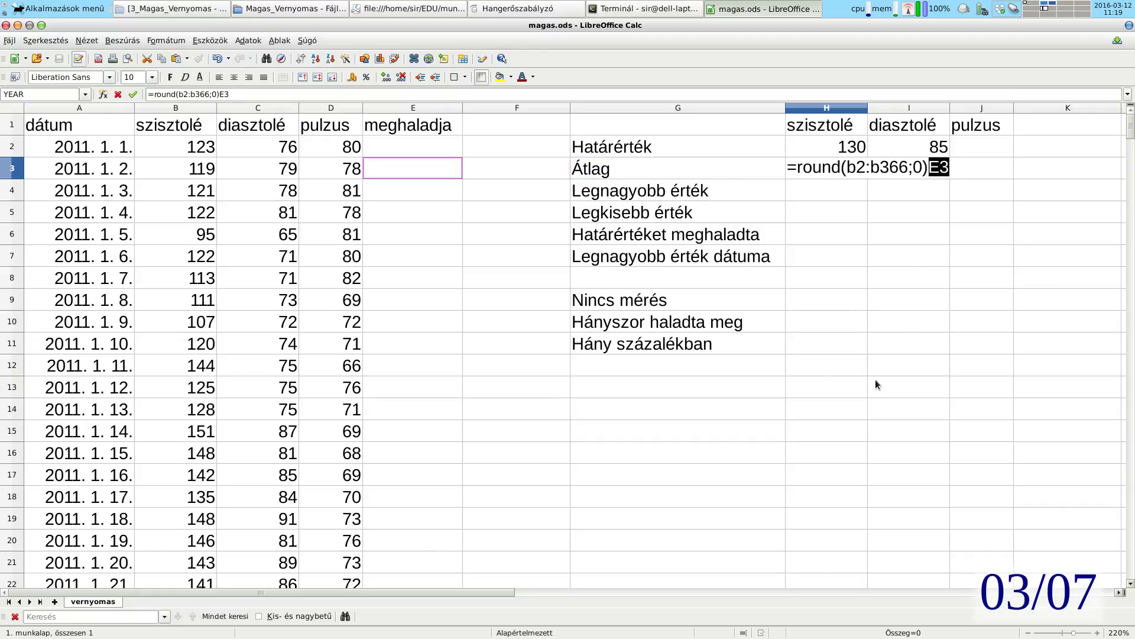
key("Escape")
Step: Enter =ROUND(AVERAGE(B2:B366);0) in H3 to calculate the szisztolé Átlag rounded to a whole number
type("=rpund")
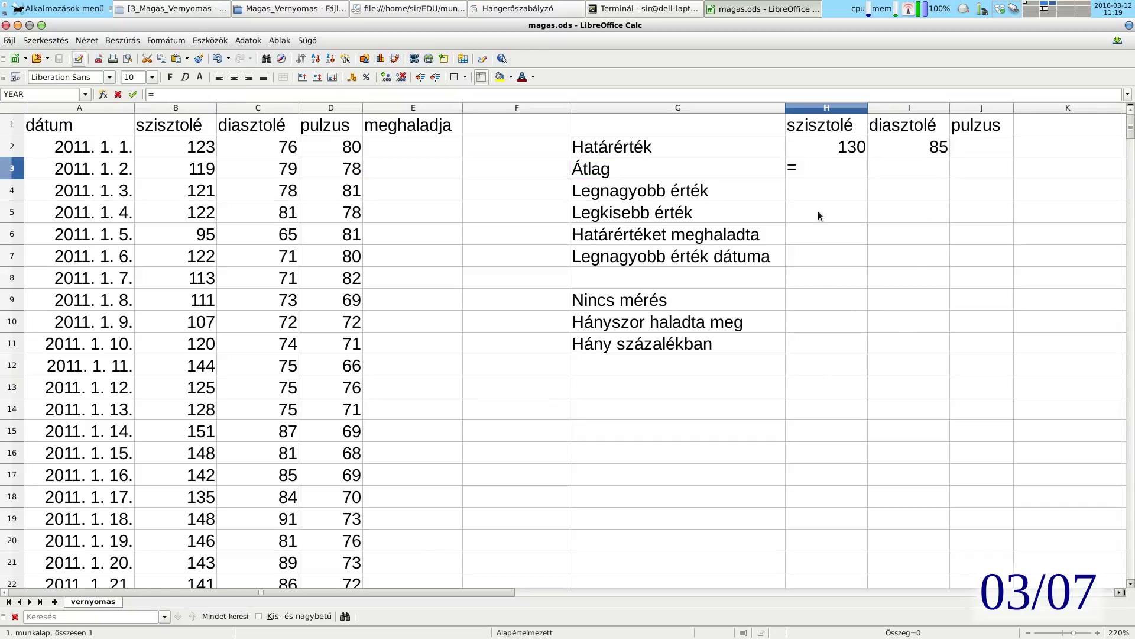
key("BackSpace")
key("BackSpace")
key("BackSpace")
key("BackSpace")
type("ound(av")
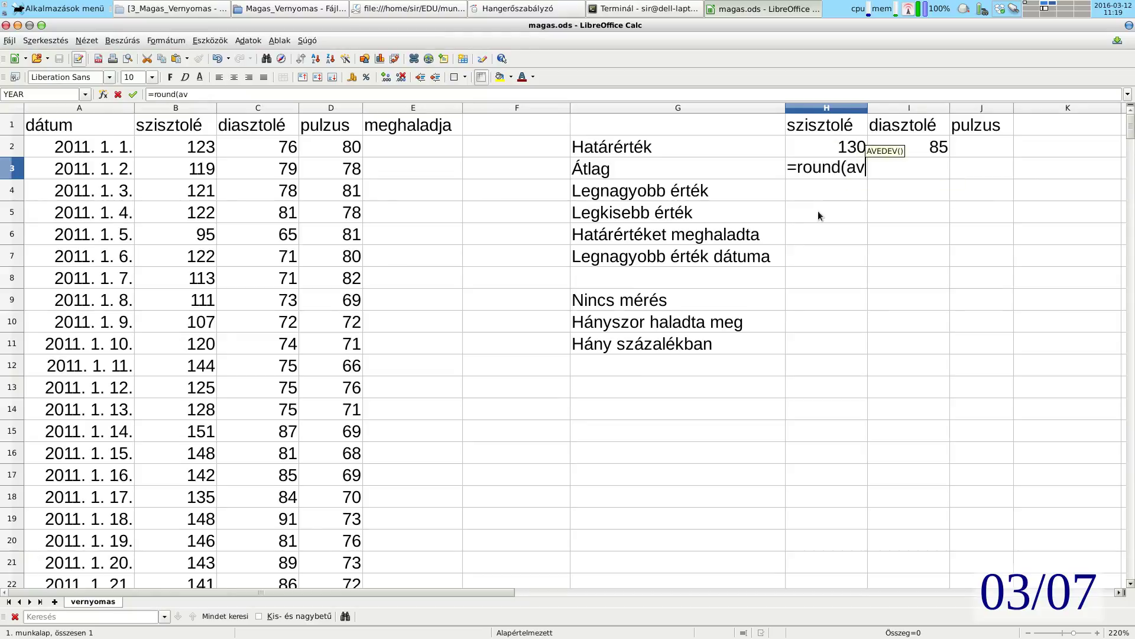
type("erage(b2")
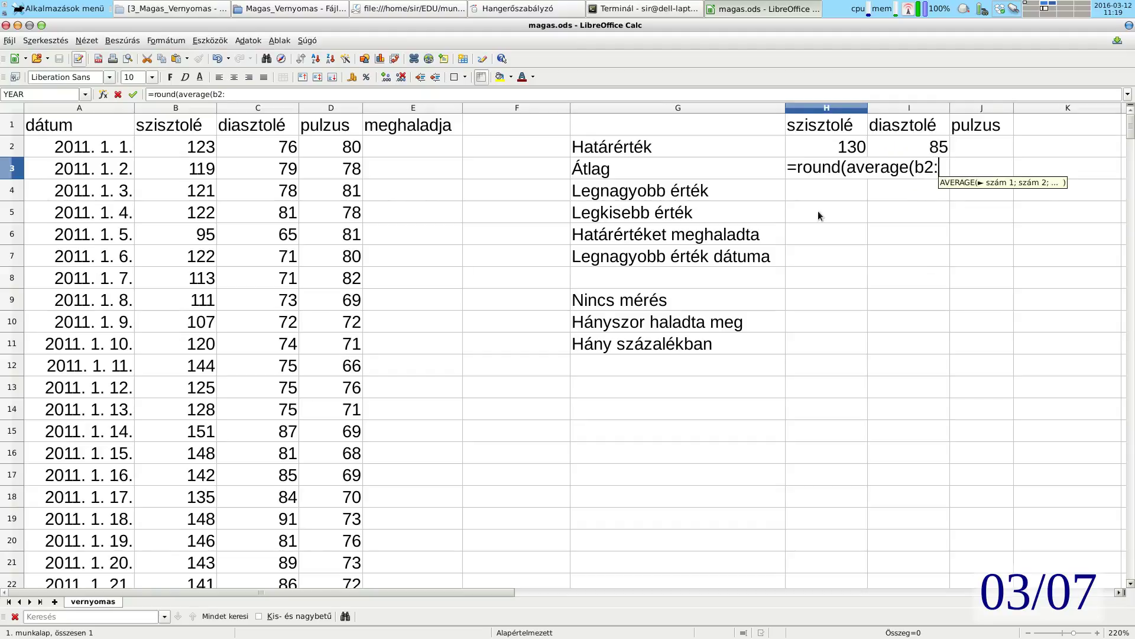
type(":b366")
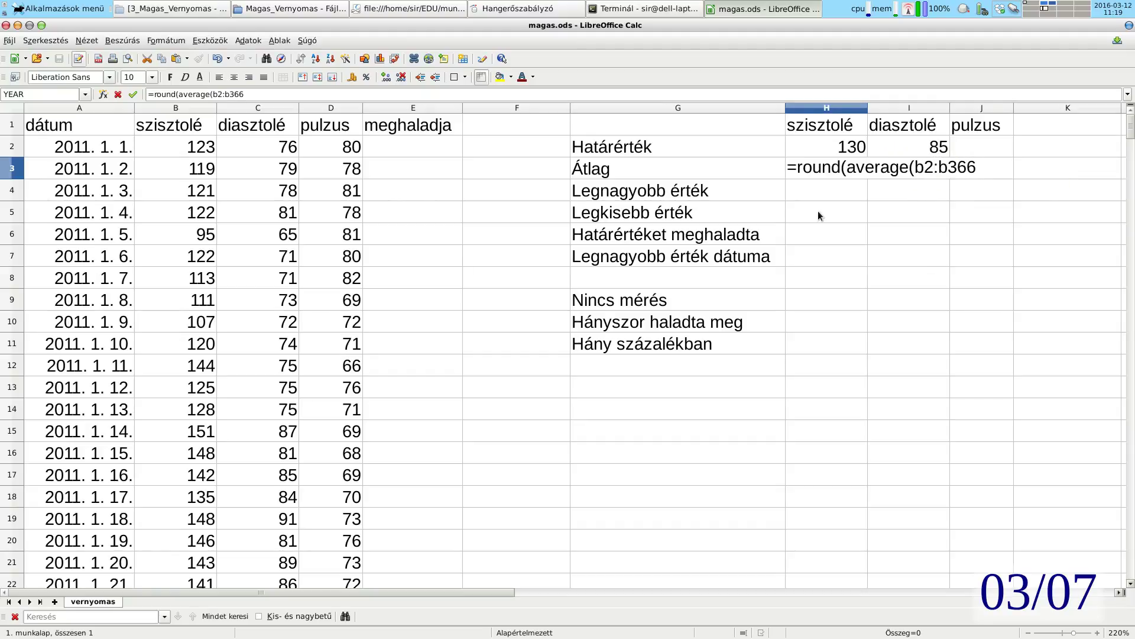
type(");0)")
key("Return")
key("Up")
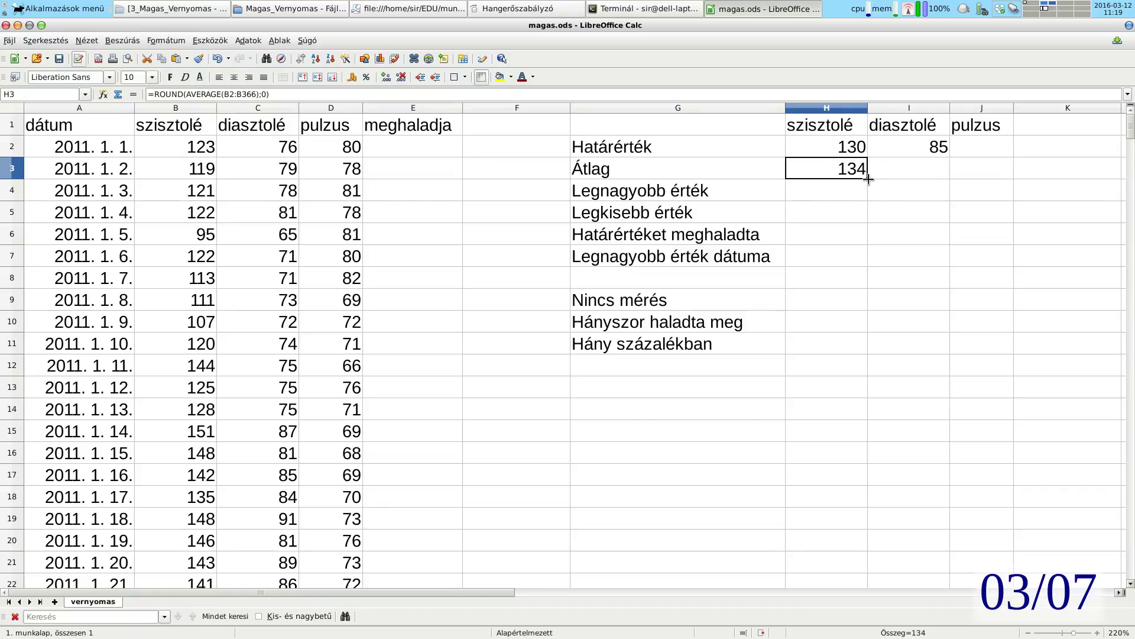
Step: Check the Átlag formula in H3 and copy it across to I3 and J3 for diasztolé and pulzus
double_click(846, 173)
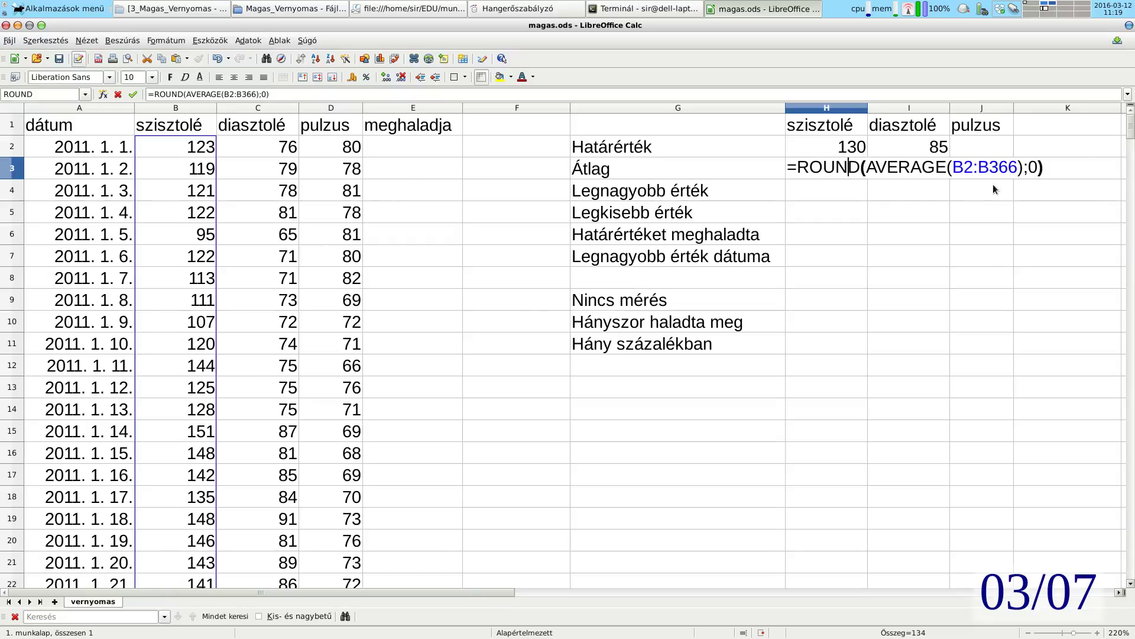
key("Return")
left_click(829, 170)
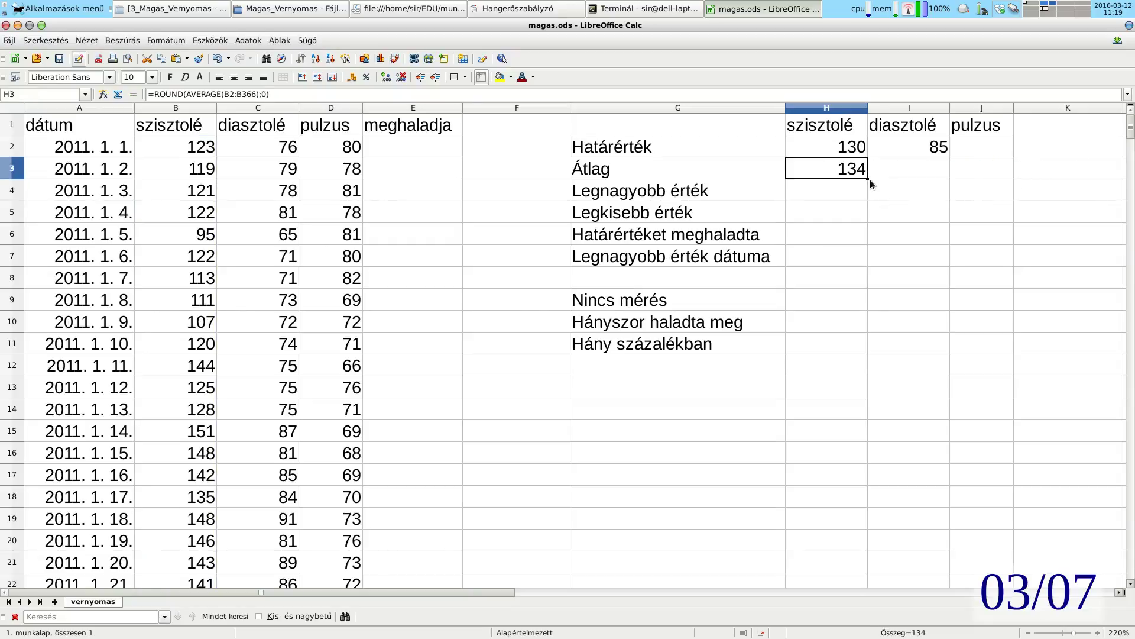
left_click_drag(872, 178, 995, 176)
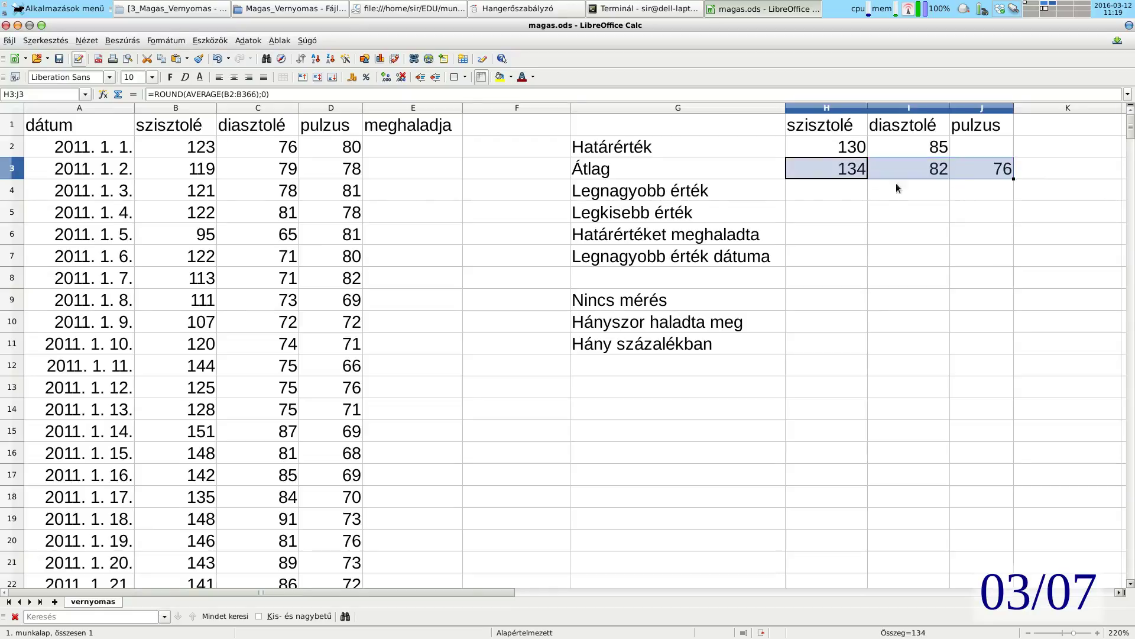
Step: Enter =MAX(B2:B366) in H4 as the Legnagyobb érték of szisztolé
double_click(839, 192)
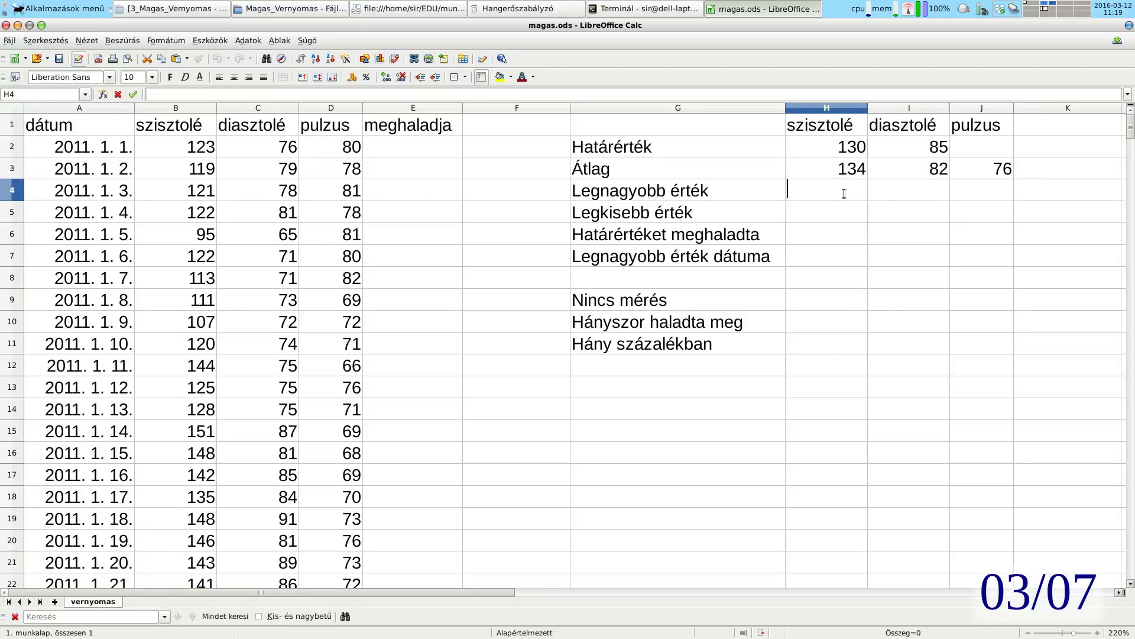
type("=round")
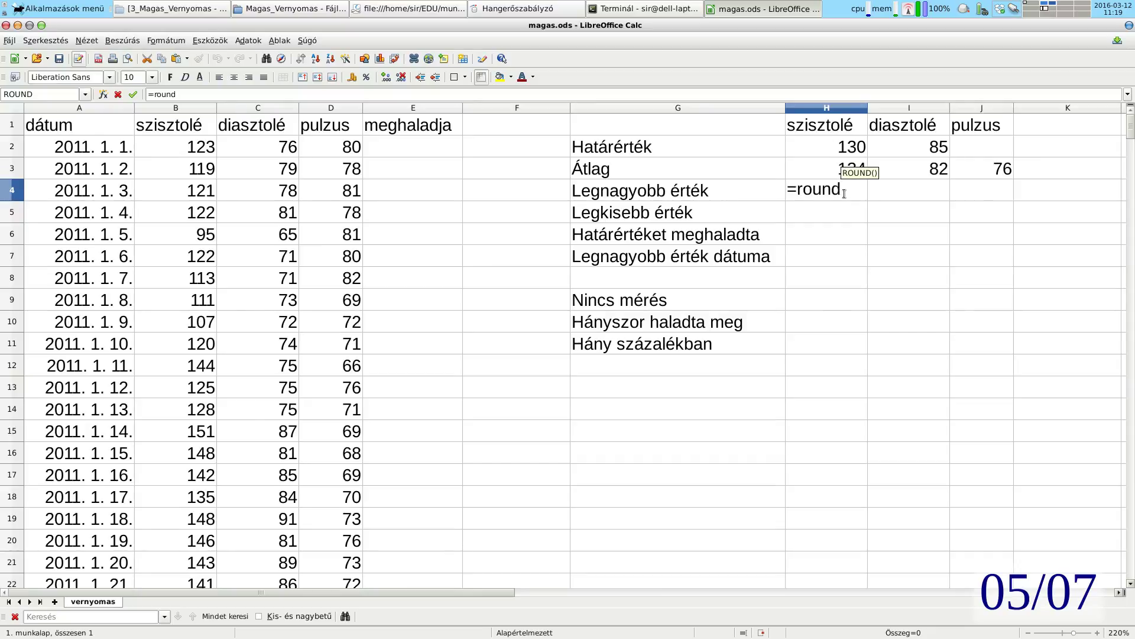
key("BackSpace")
key("BackSpace")
key("BackSpace")
key("BackSpace")
key("BackSpace")
type("max")
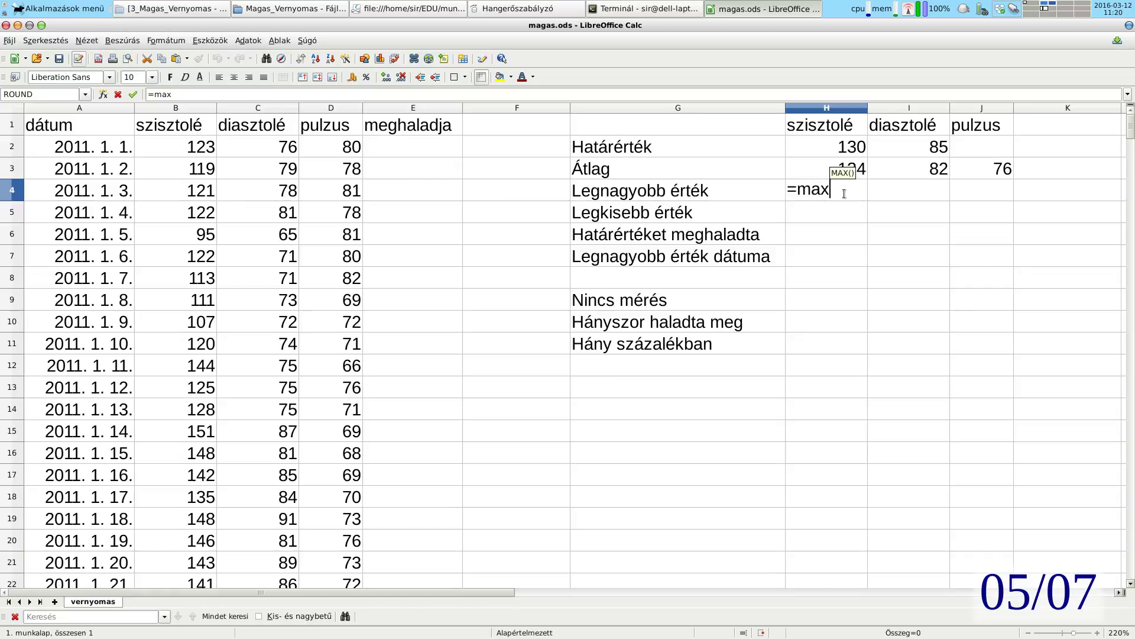
type("(b2:b366)")
key("Return")
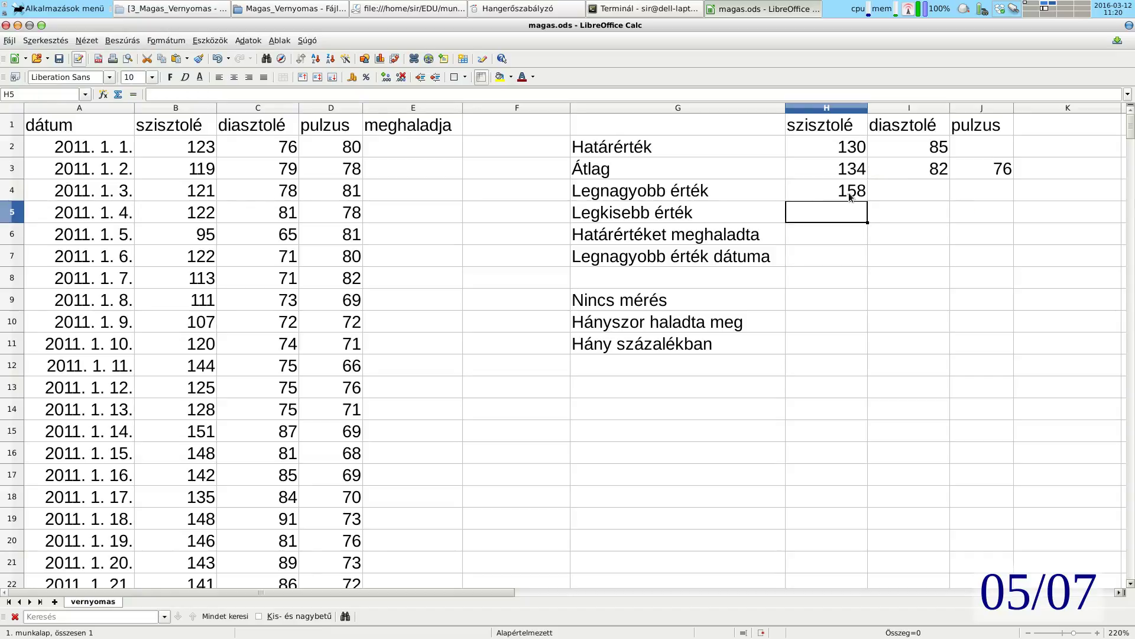
Step: Enter =MIN(B2:B366) in H5 as the Legkisebb érték and copy the formulas in H4:H5 across to column J
left_click(857, 197)
left_click(848, 215)
type("=min(")
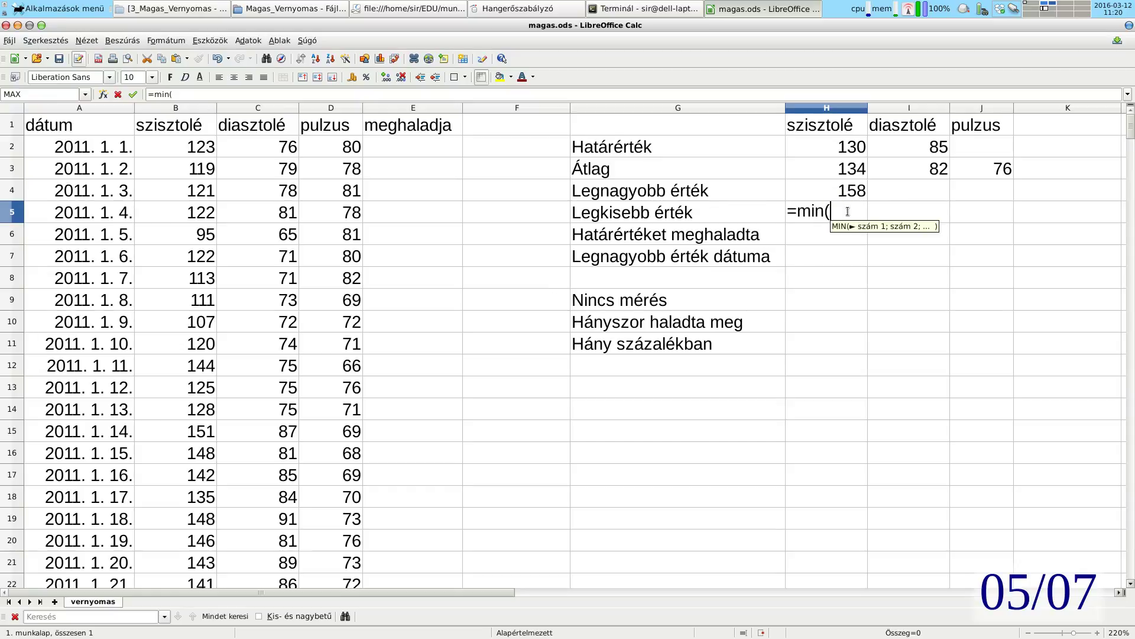
type("b2:b3")
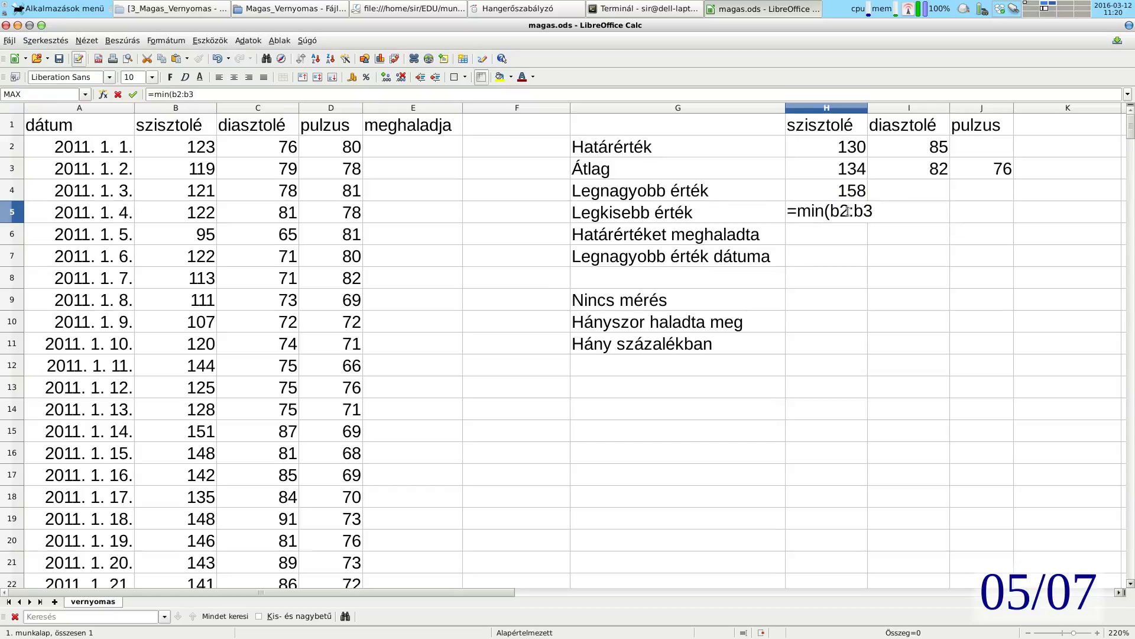
type("66)")
key("Return")
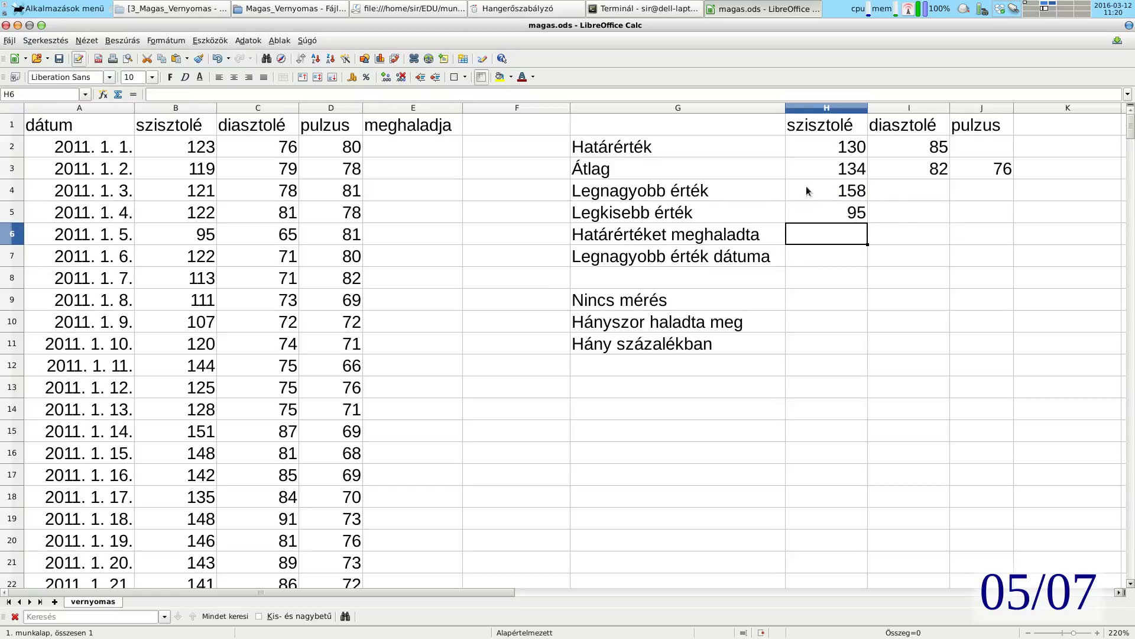
left_click(820, 198)
left_click_drag(820, 198, 1010, 221)
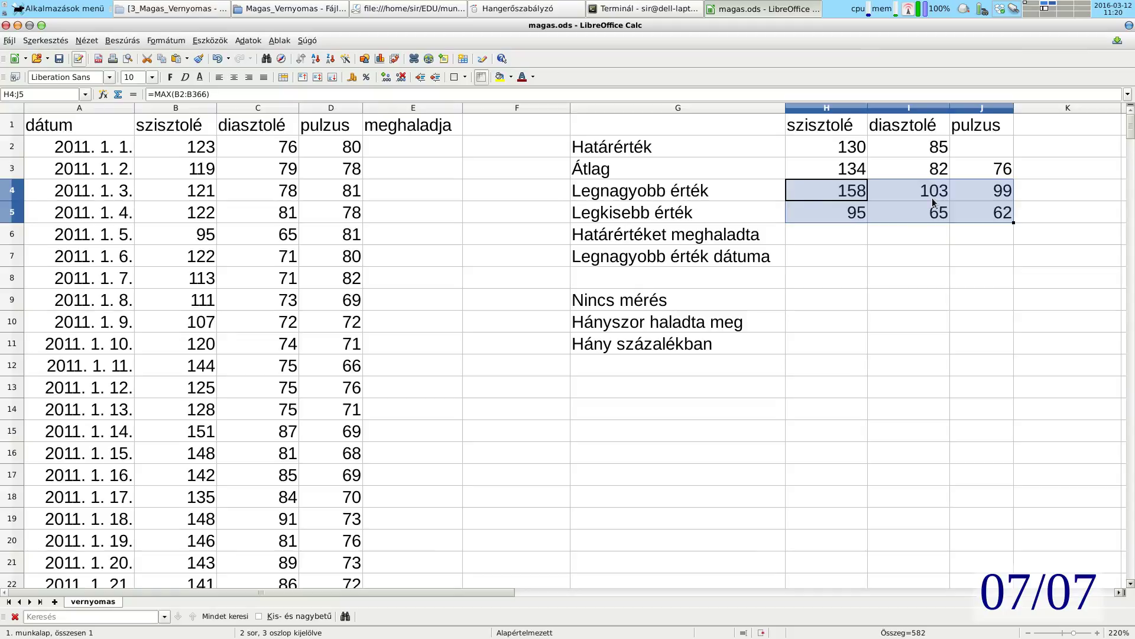
Step: Enter =COUNTIF(B2:B366;">"&H2) in H6 to count the szisztolé values exceeding the Határérték
left_click(818, 237)
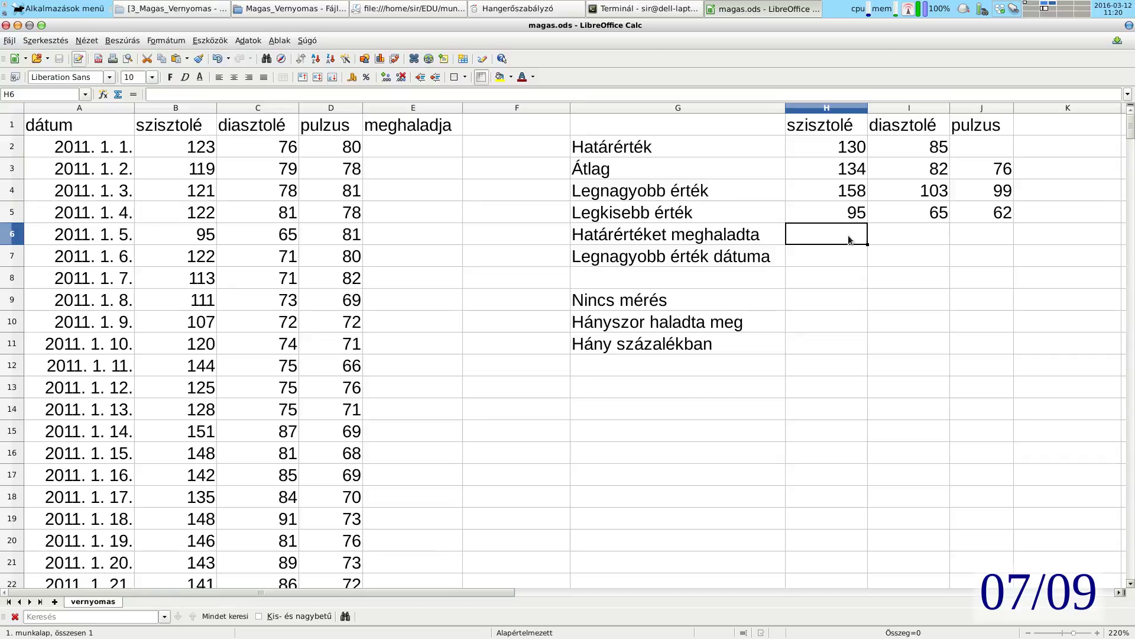
left_click_drag(852, 237, 886, 236)
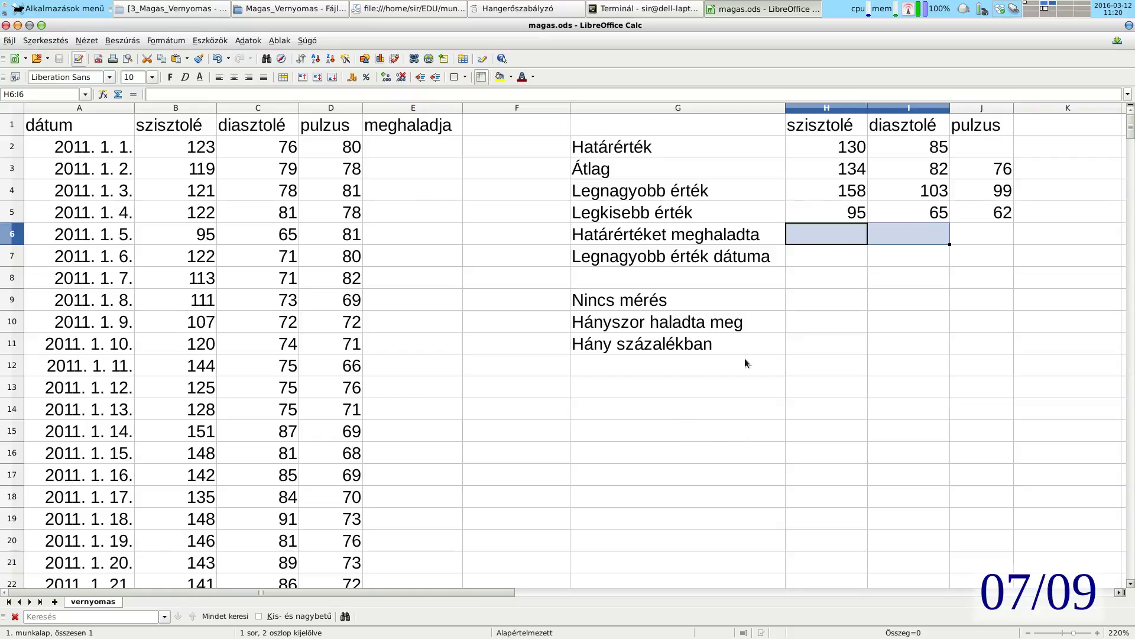
left_click(826, 236)
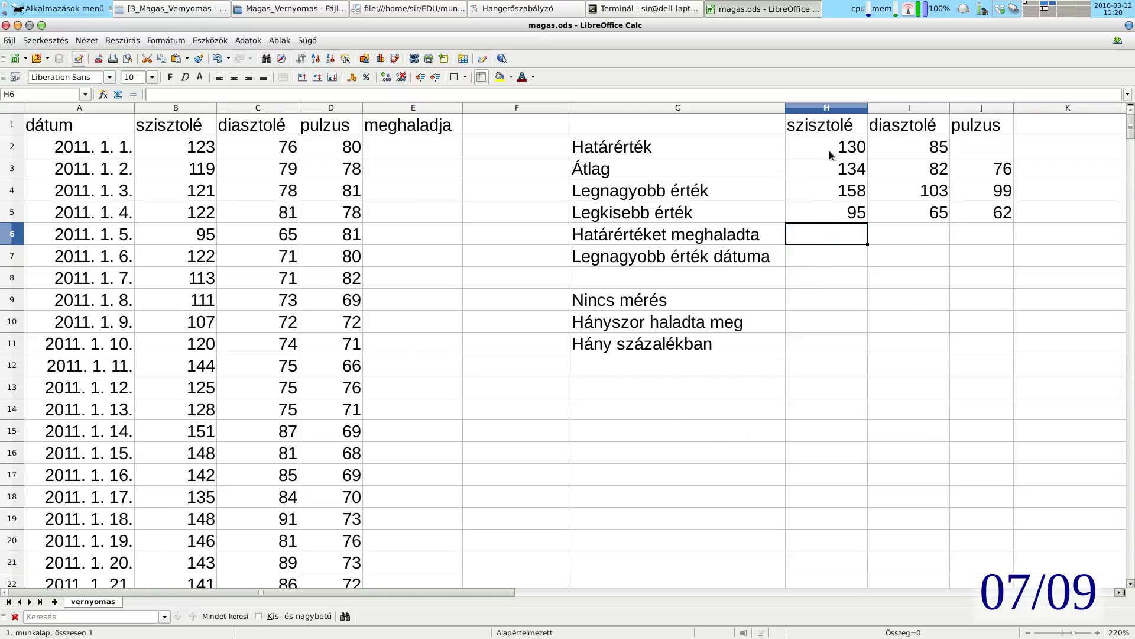
left_click(832, 146)
left_click(903, 152)
left_click(848, 237)
type("=count")
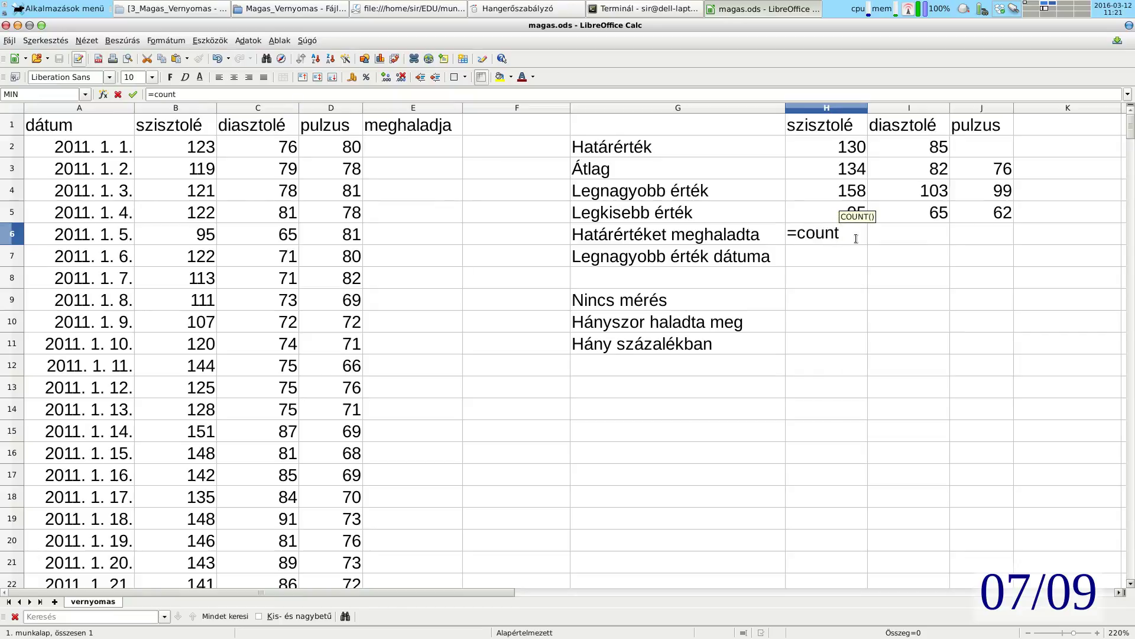
type("if(")
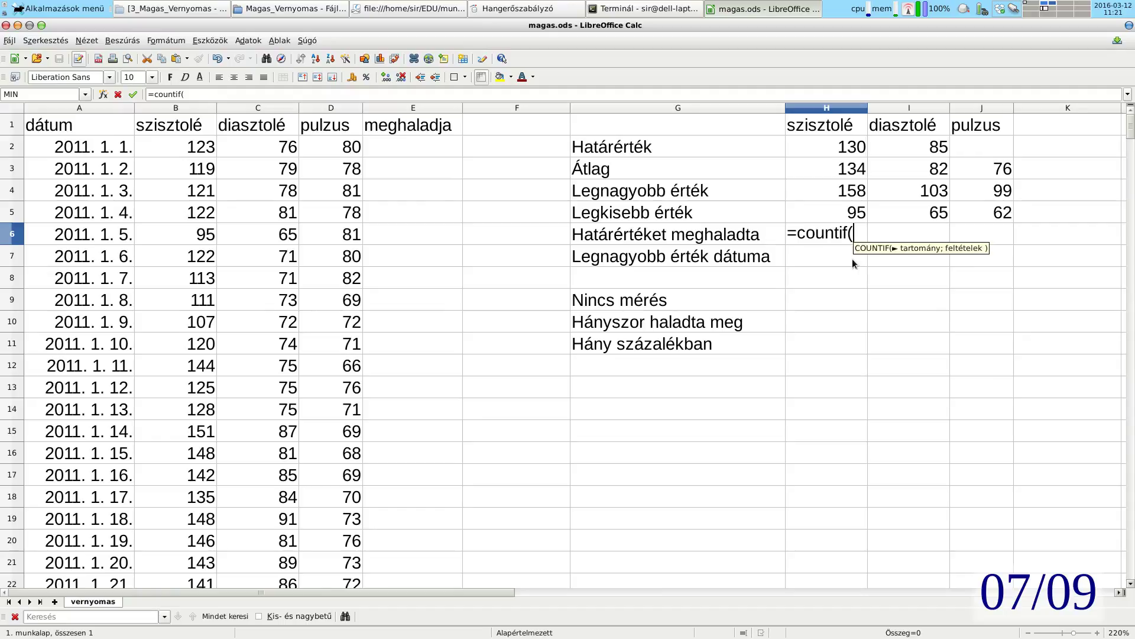
type("b")
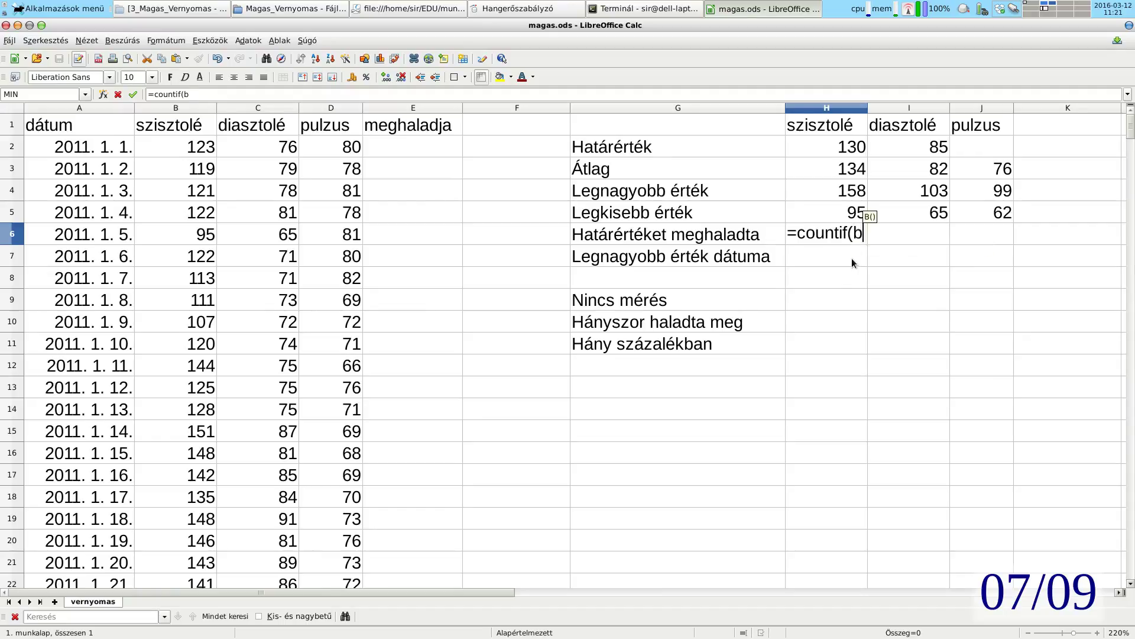
type("2:b366;")
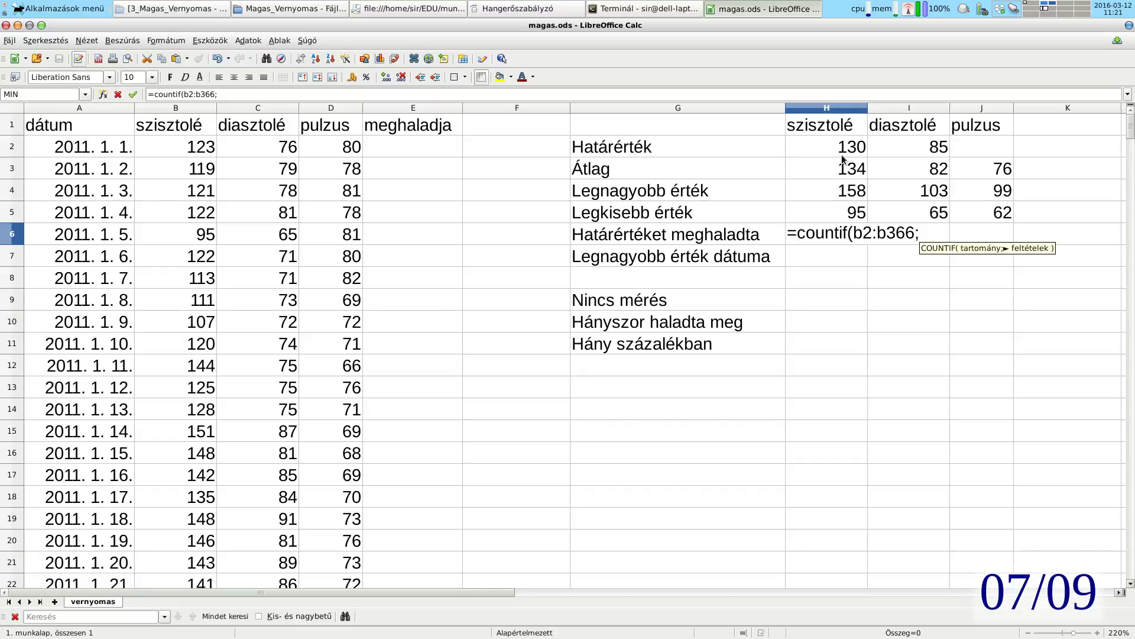
type("\">")
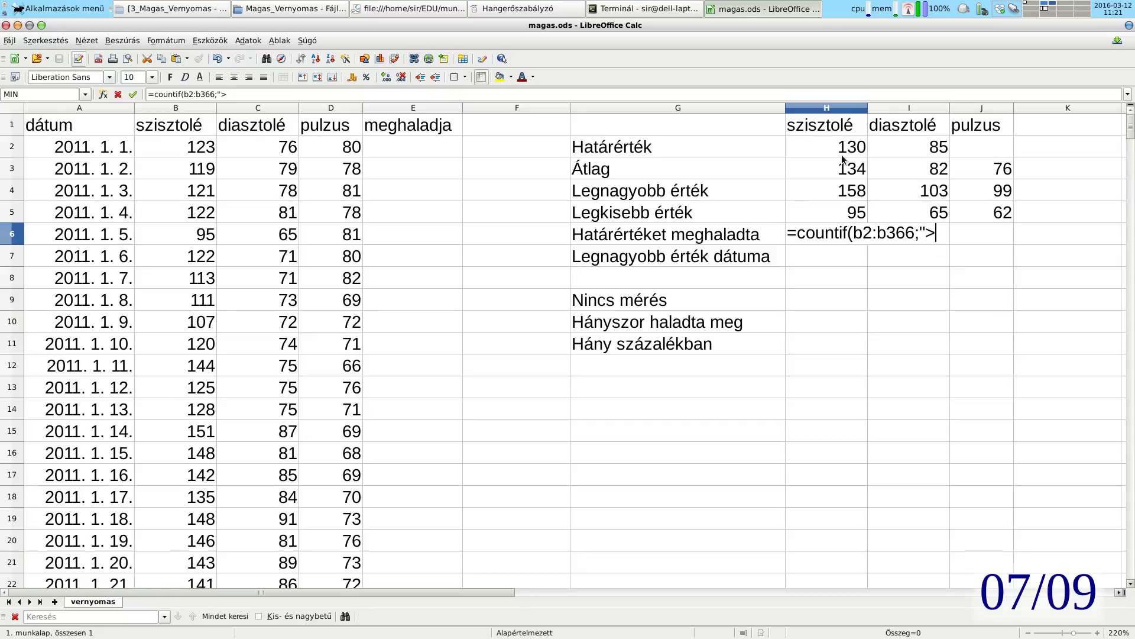
type("\"")
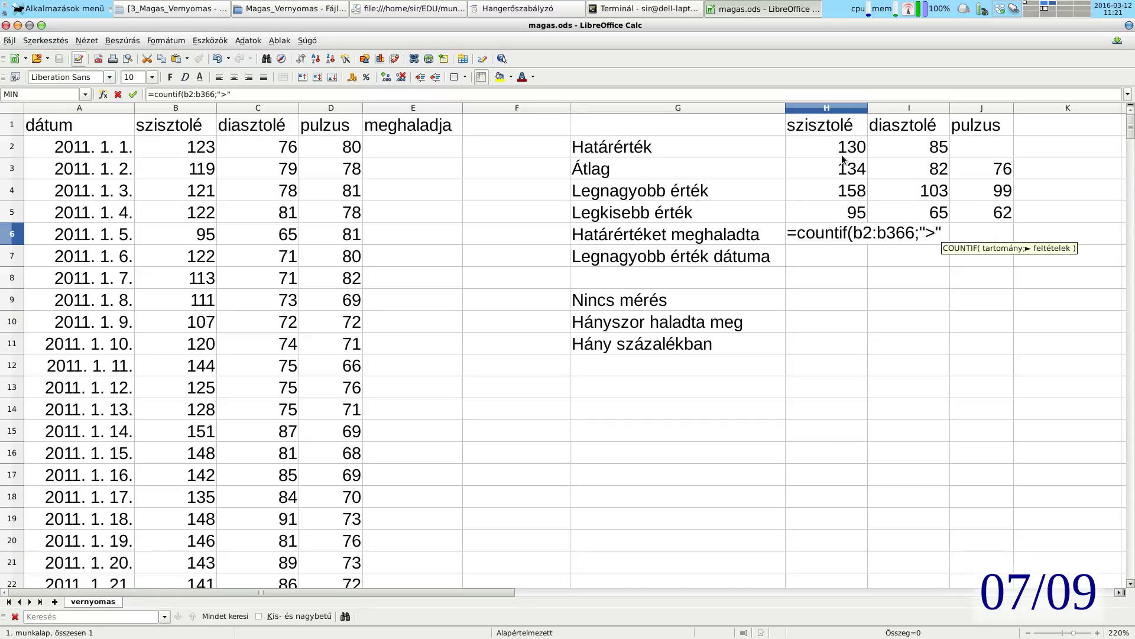
type("&")
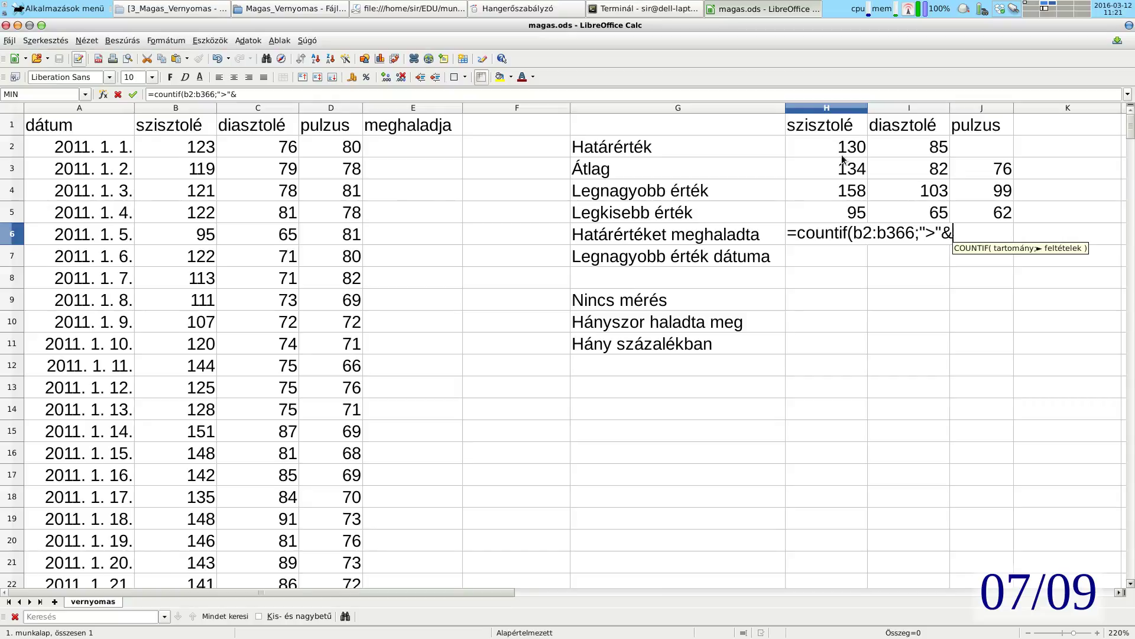
left_click(842, 155)
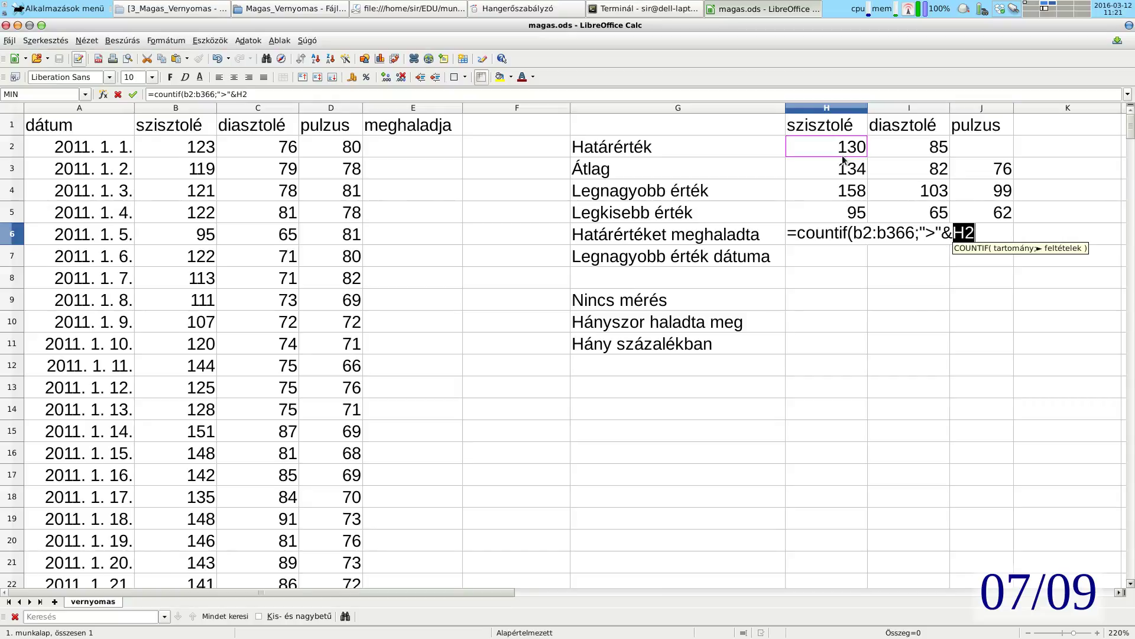
type(")")
key("Return")
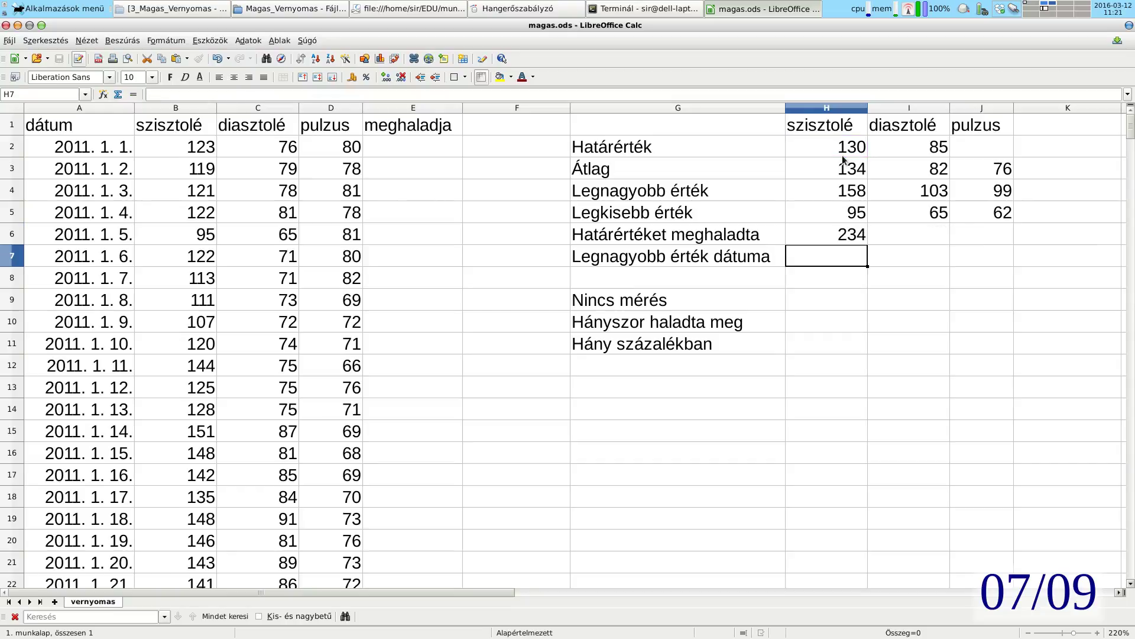
Step: Copy the Határértéket meghaladta formula from H6 to I6 for diasztolé and save the spreadsheet
left_click(857, 237)
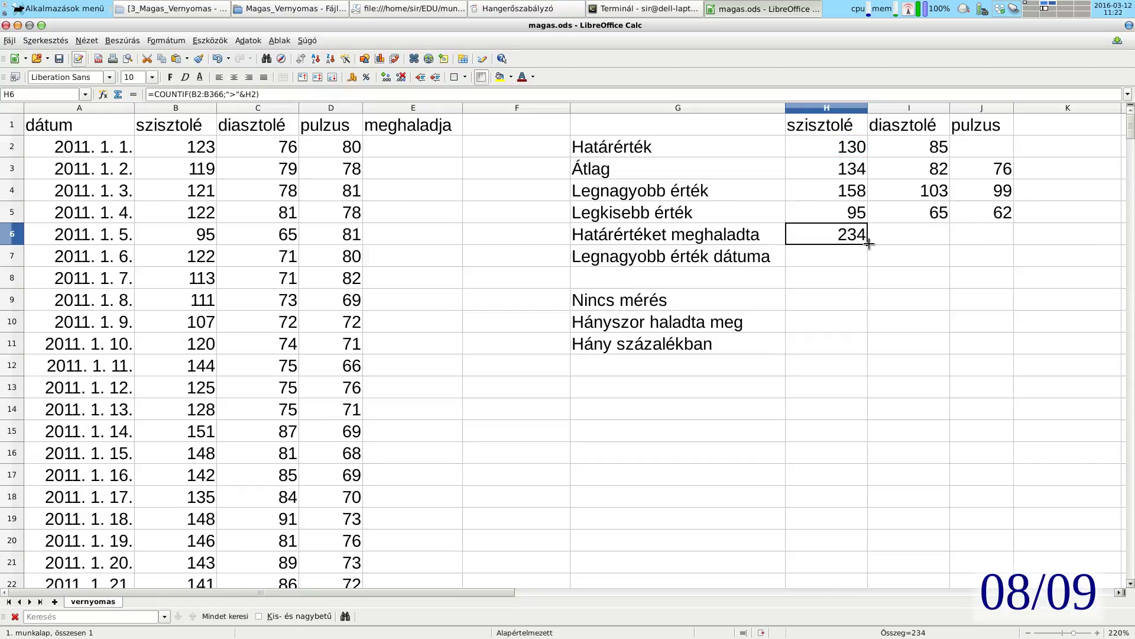
left_click_drag(868, 243, 911, 242)
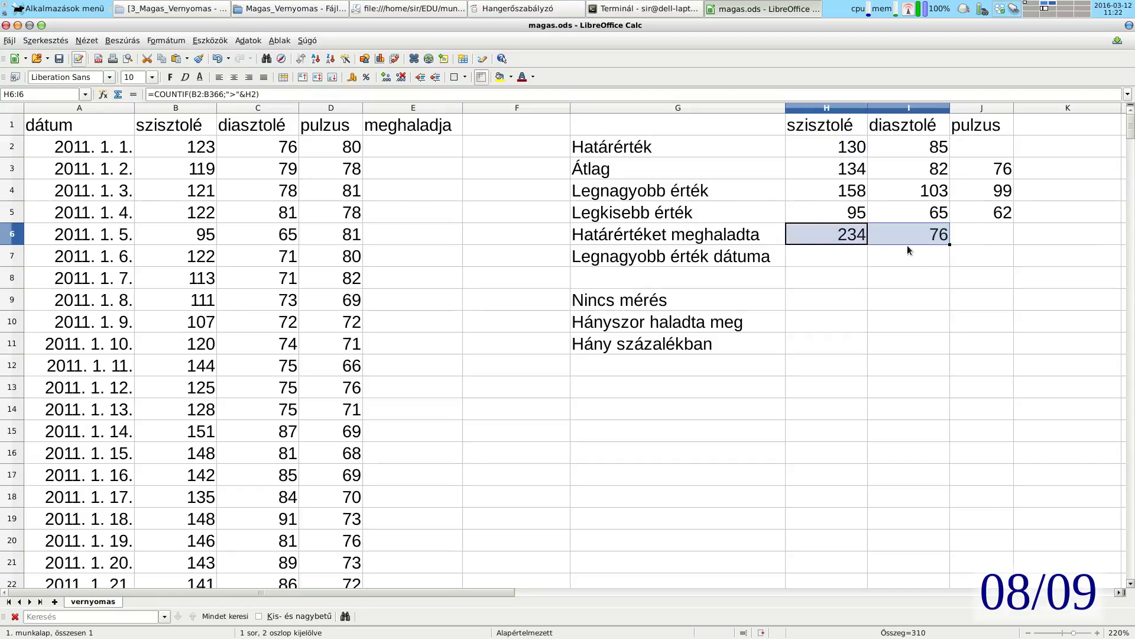
left_click(813, 258)
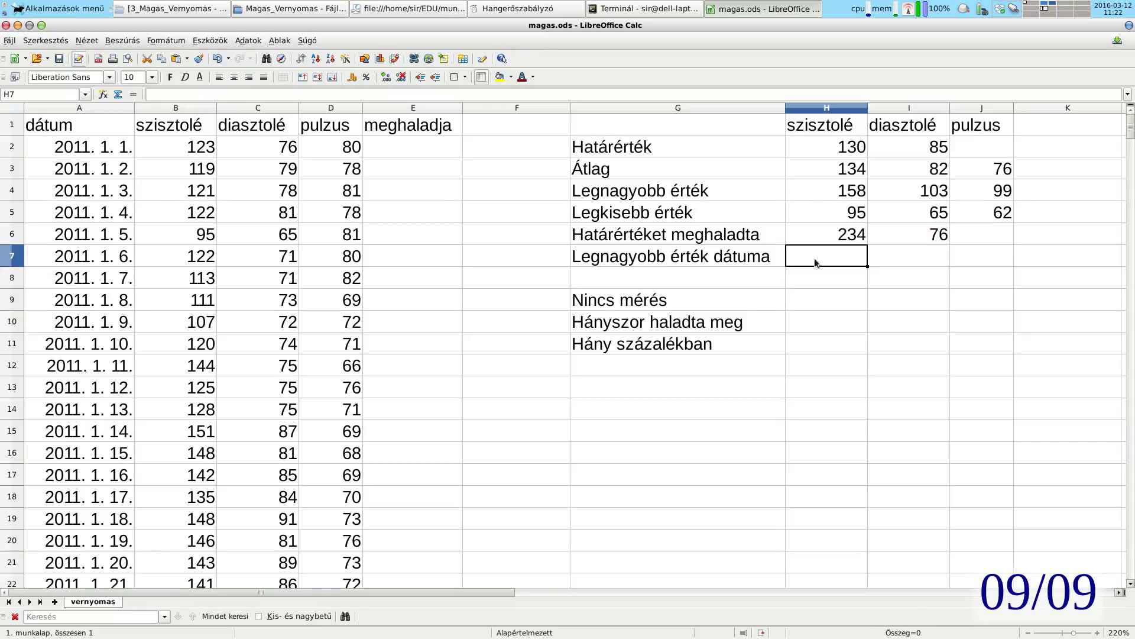
key("ctrl+s")
Step: Check the ranges and limit cells referenced by the COUNTIF formulas in I6 and H6
double_click(894, 236)
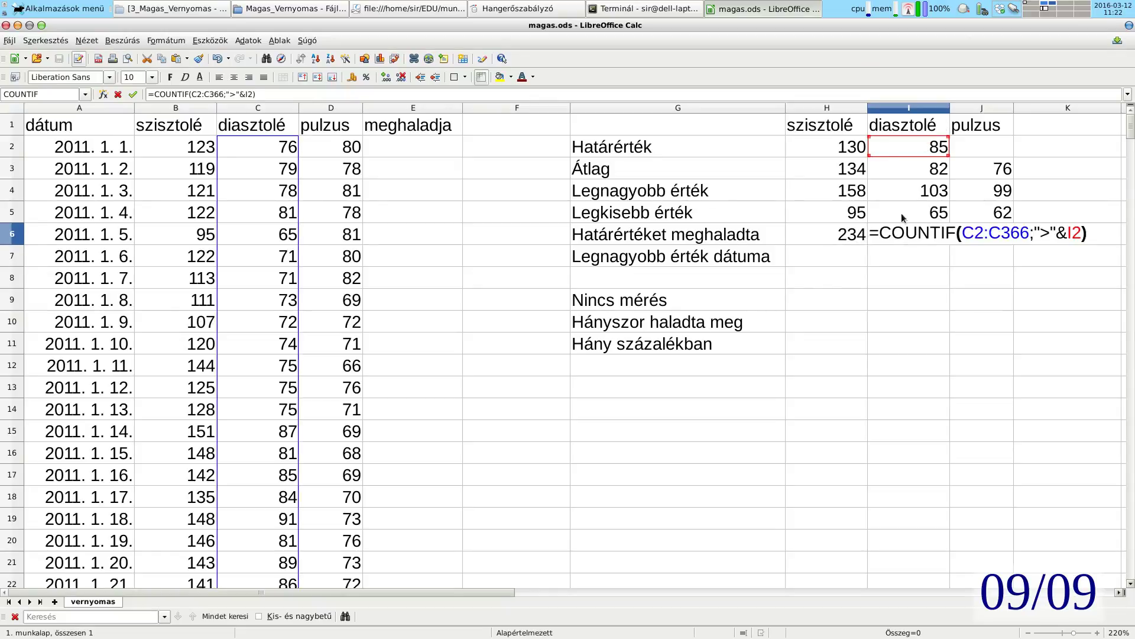
key("Escape")
left_click(852, 234)
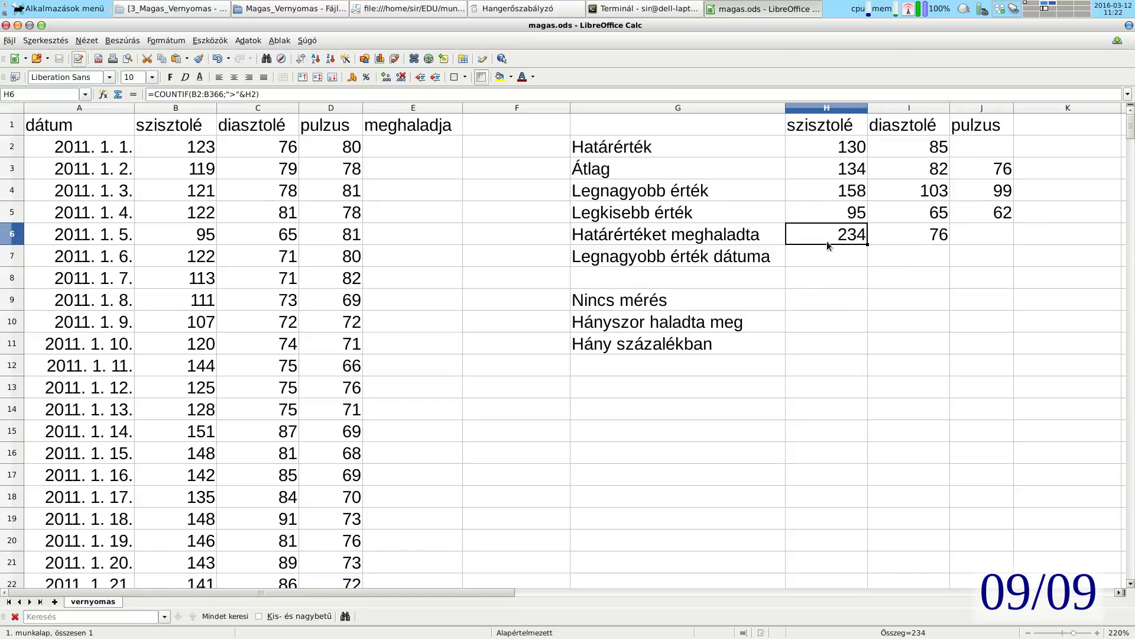
double_click(828, 238)
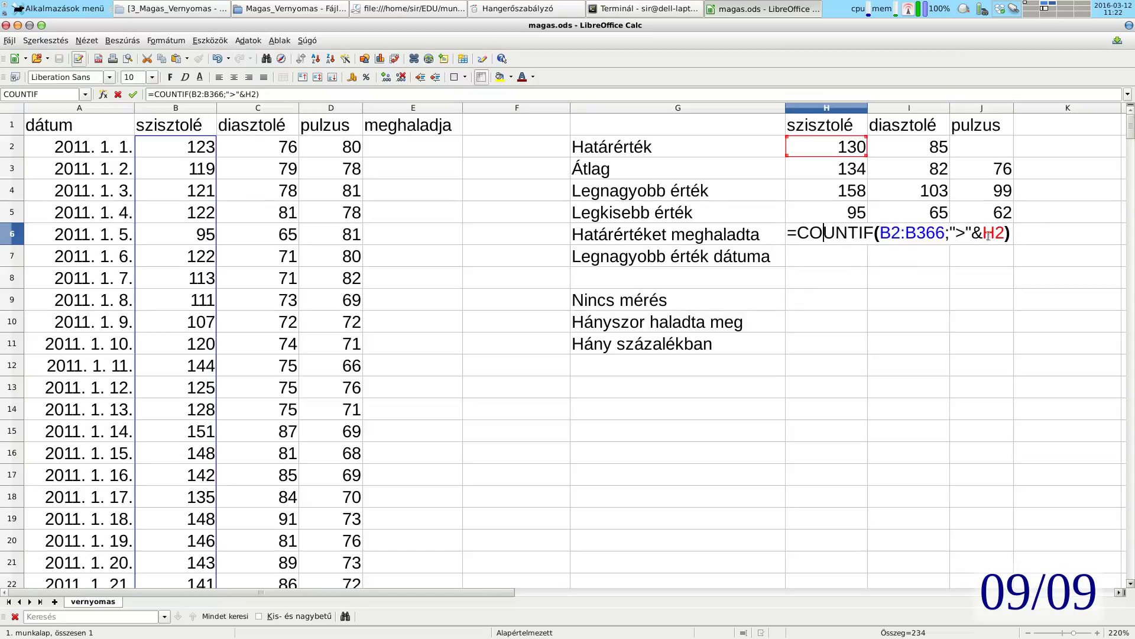
key("Escape")
Step: Write =INDEX(A2:A366;MATCH(H4;B2:B366;0);1) in H7 to look up the date of the highest szisztolé value
left_click(805, 253)
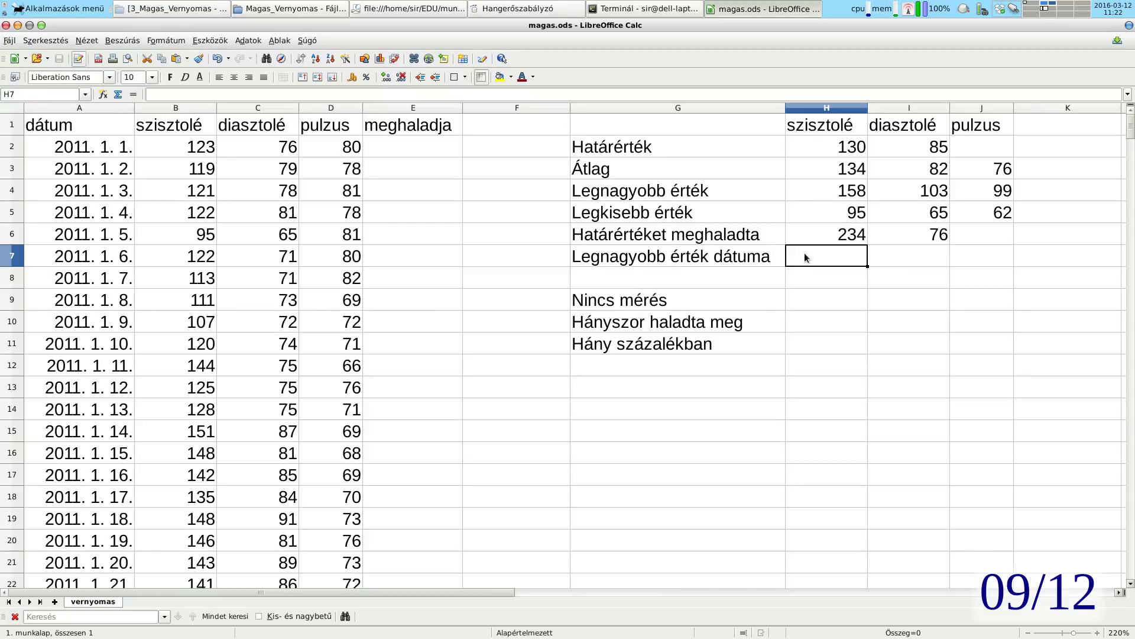
left_click(821, 197)
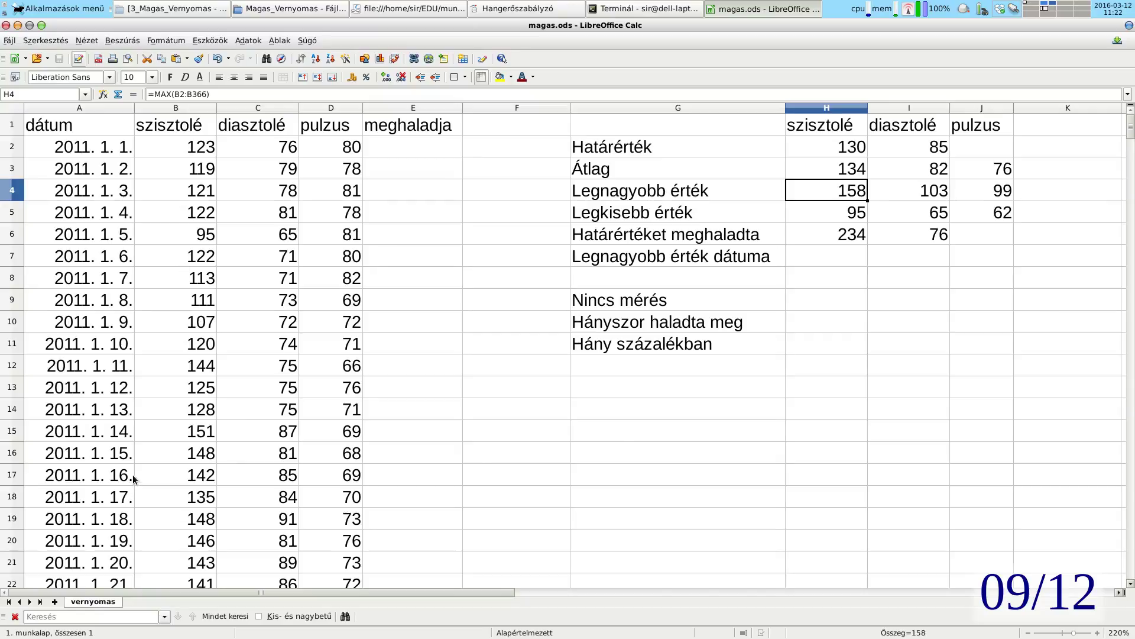
left_click(802, 256)
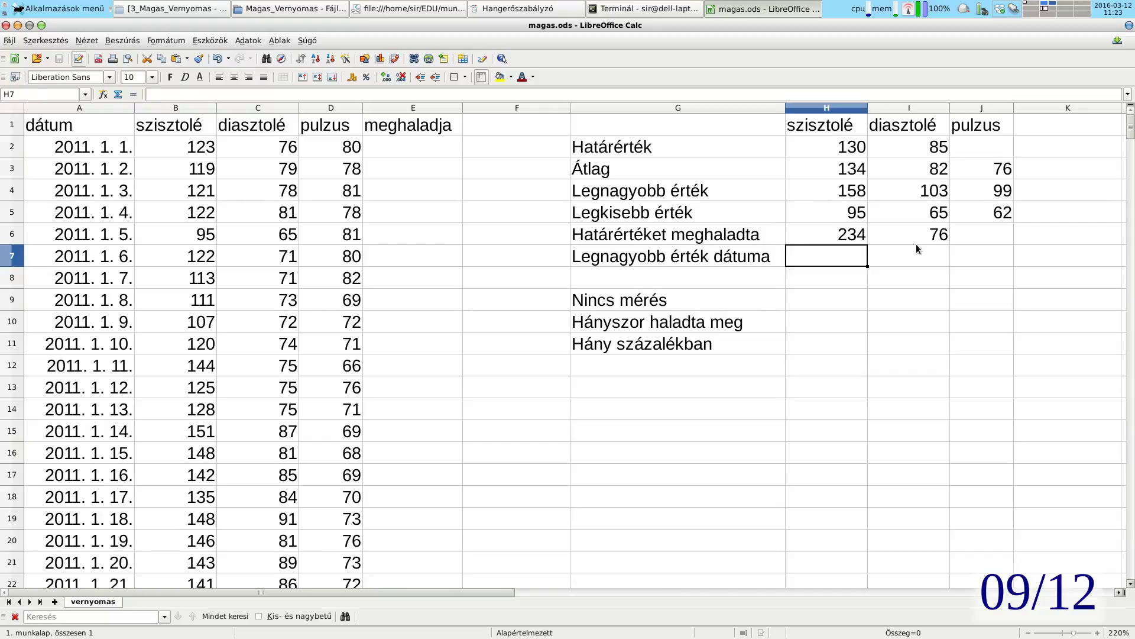
type("=")
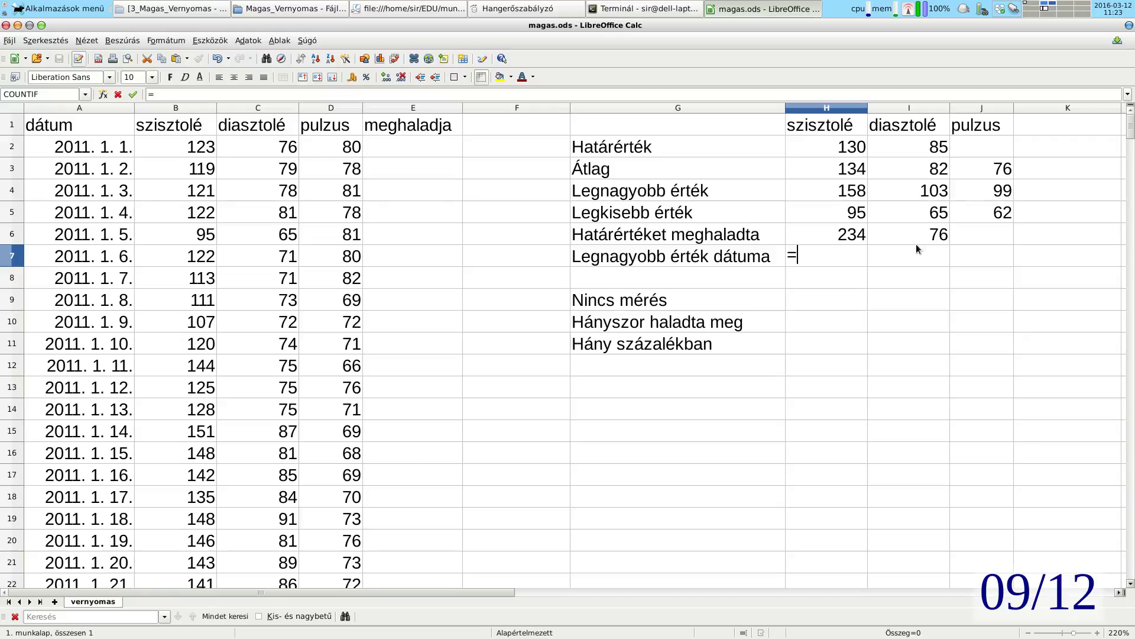
type("index(")
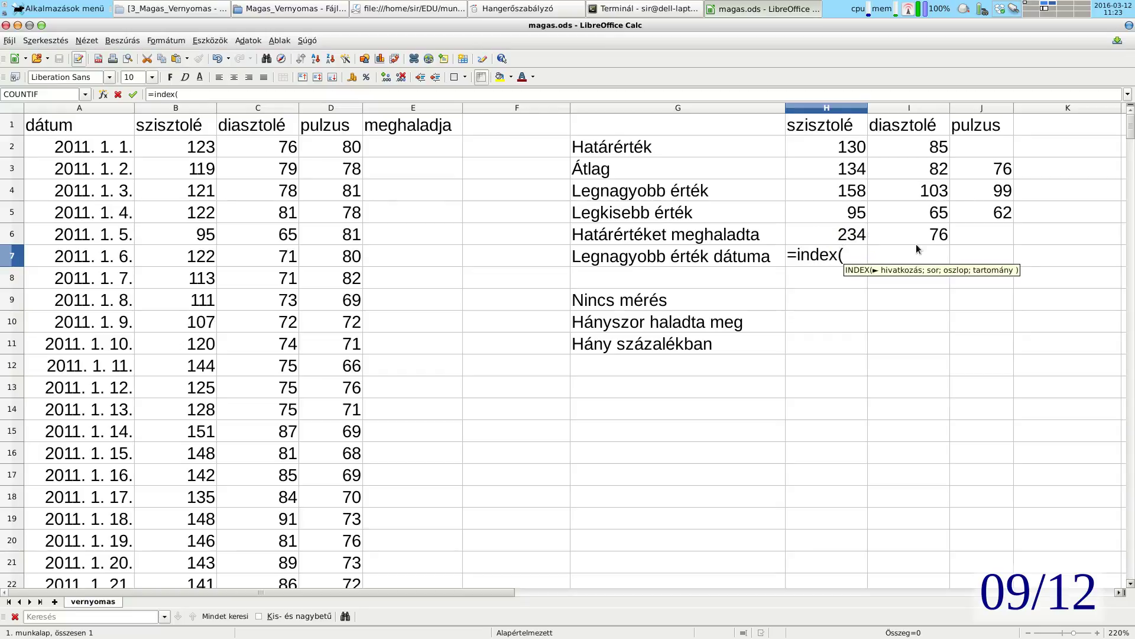
type("a2")
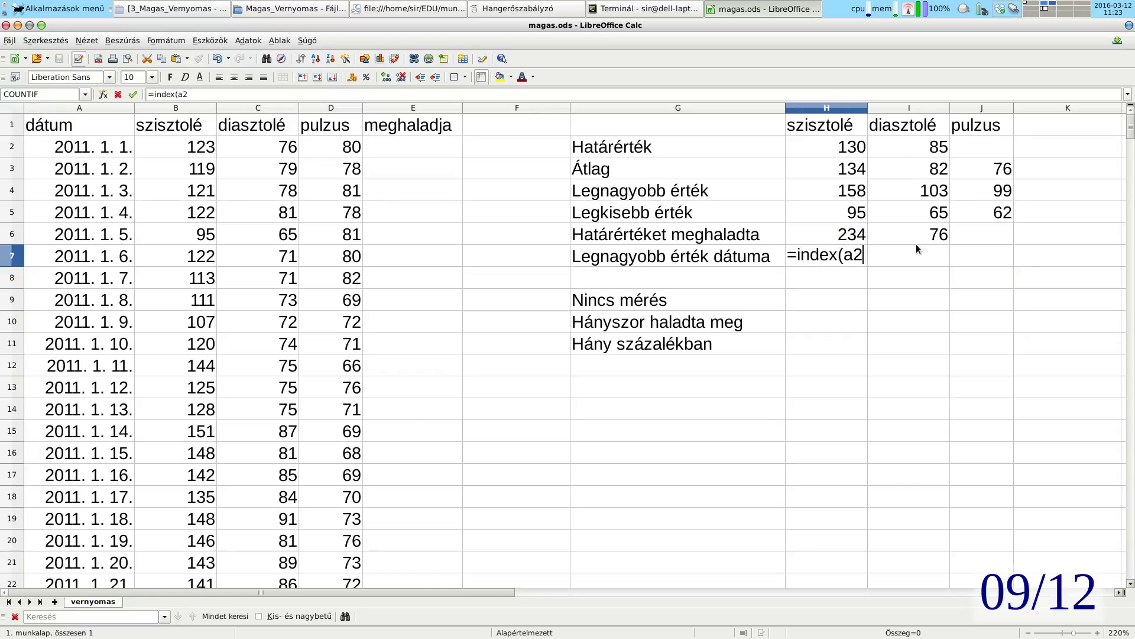
type(":a366")
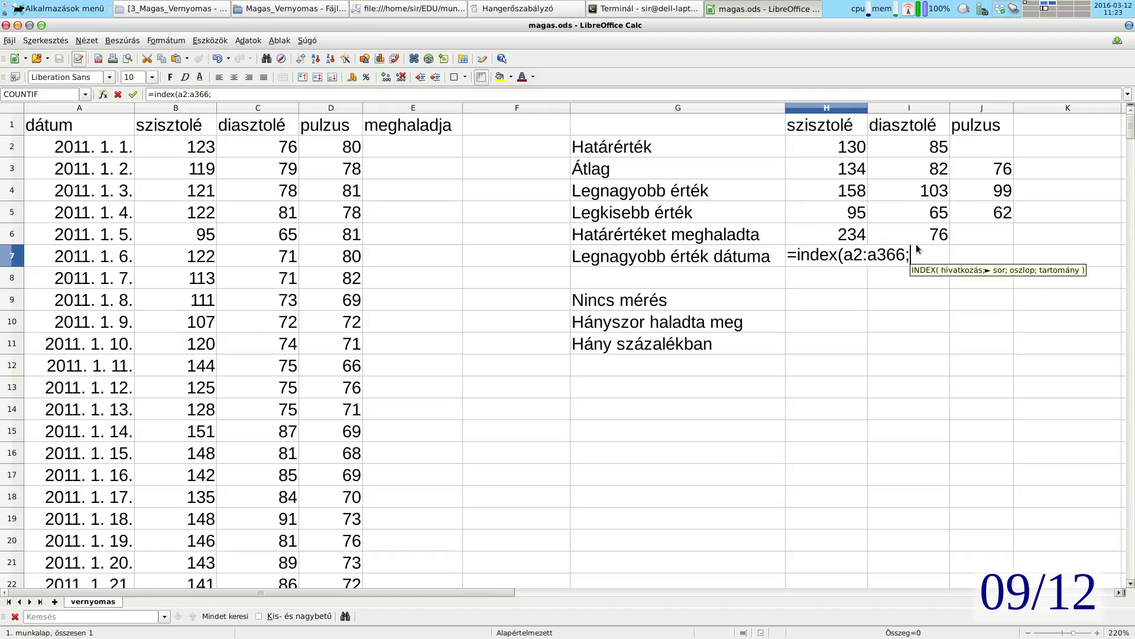
type("match(")
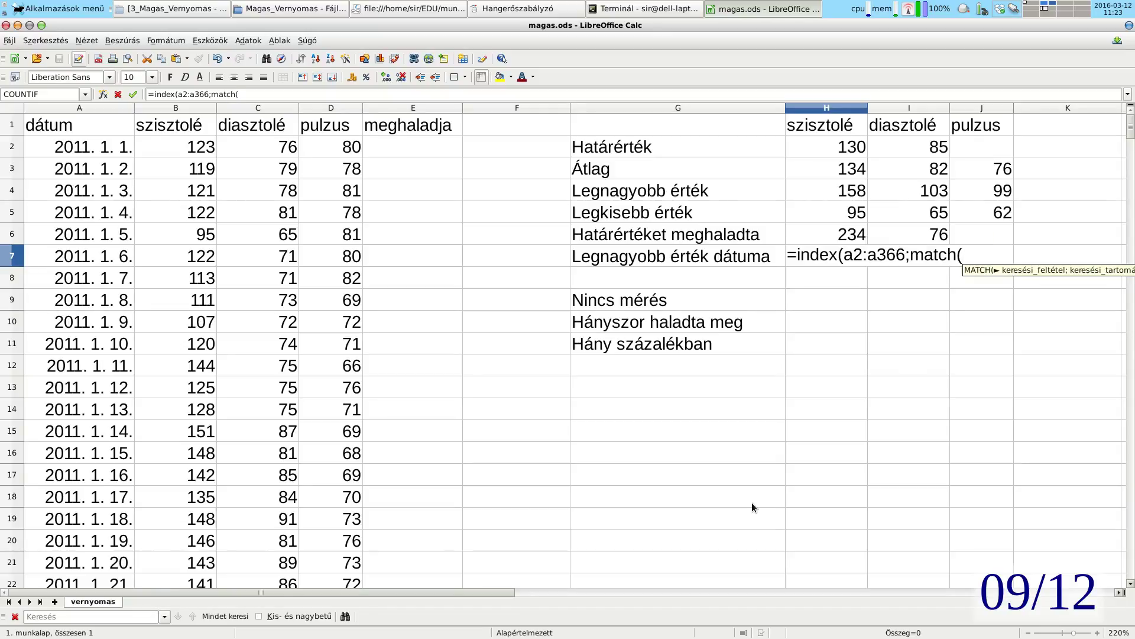
left_click(839, 193)
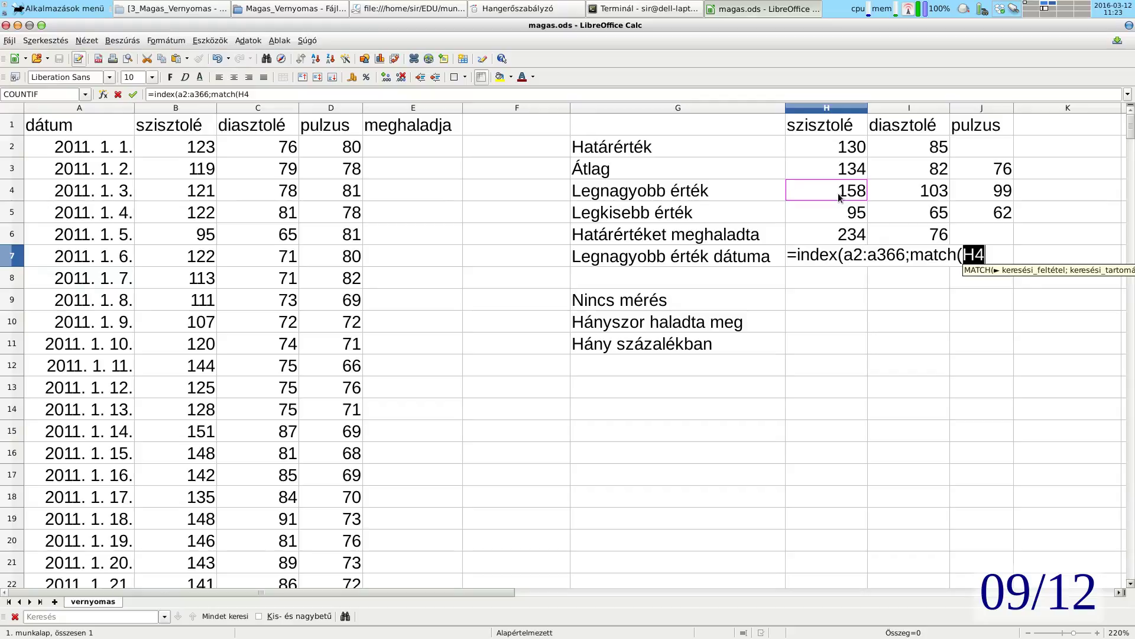
type(";b2")
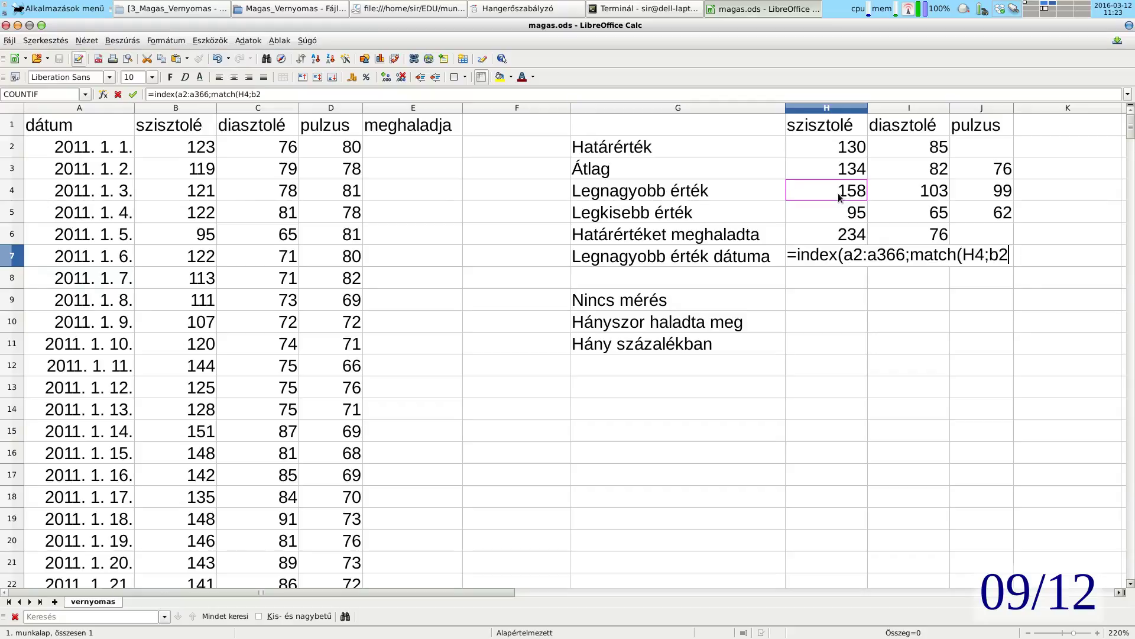
type(":b366;0")
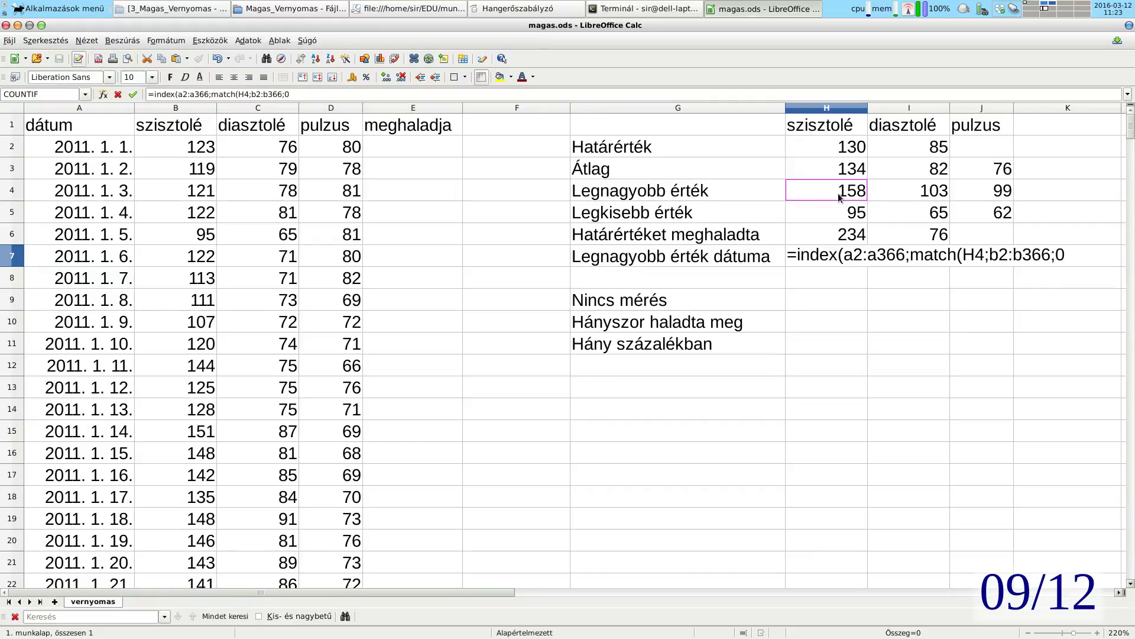
type(")")
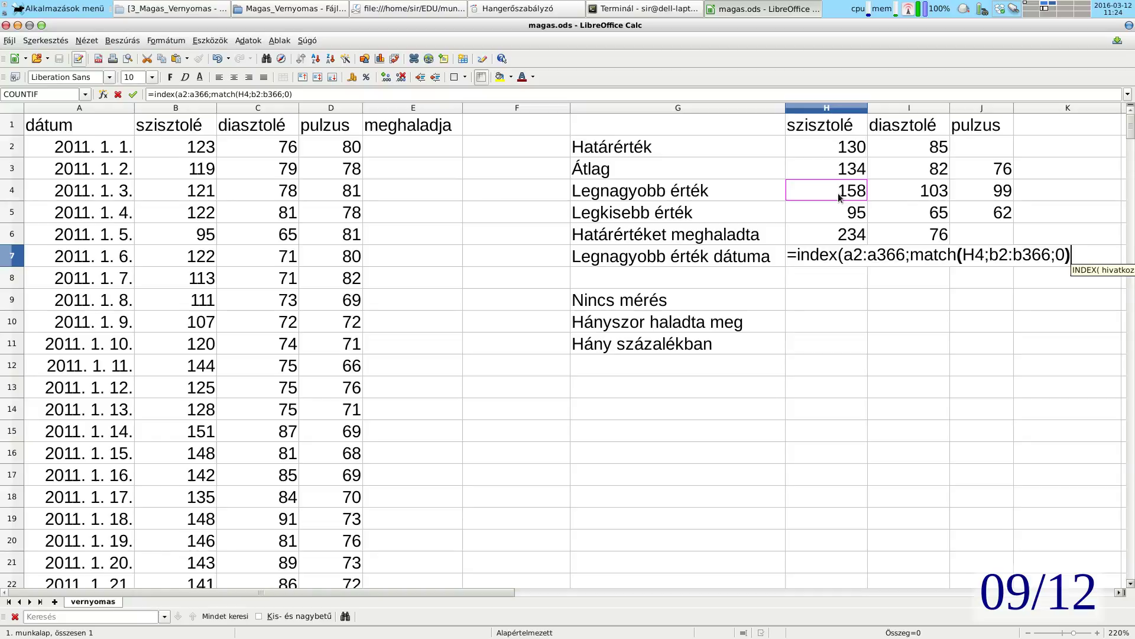
type(";1)")
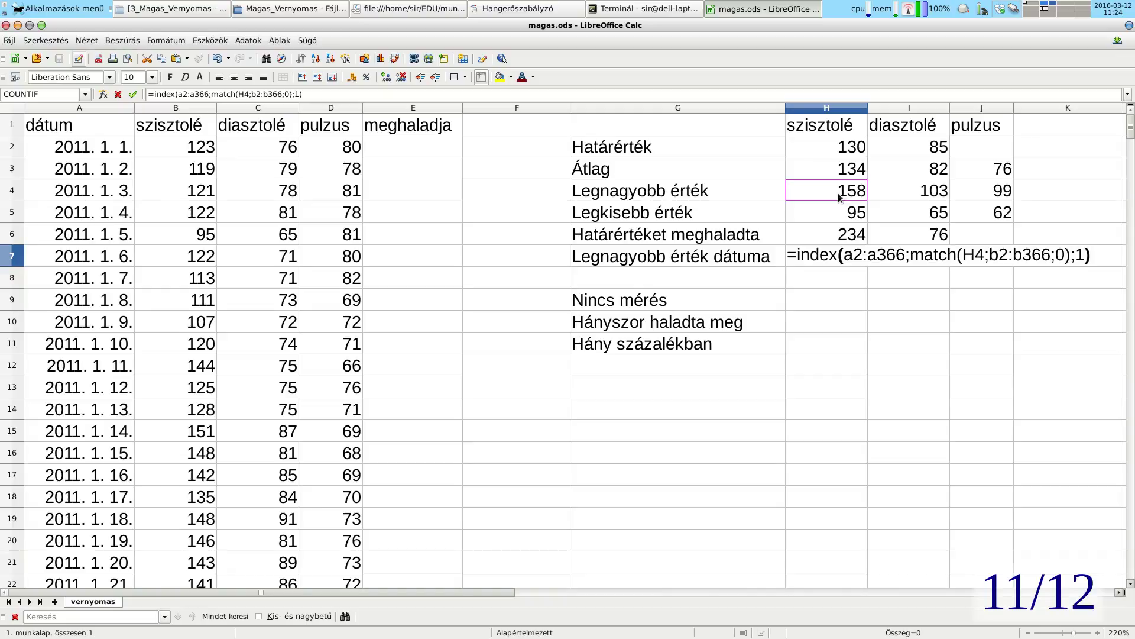
Step: Fix the date column in the H7 formula by changing its range to $A2:$A366, and select the finished cell
left_click(844, 257)
type("$")
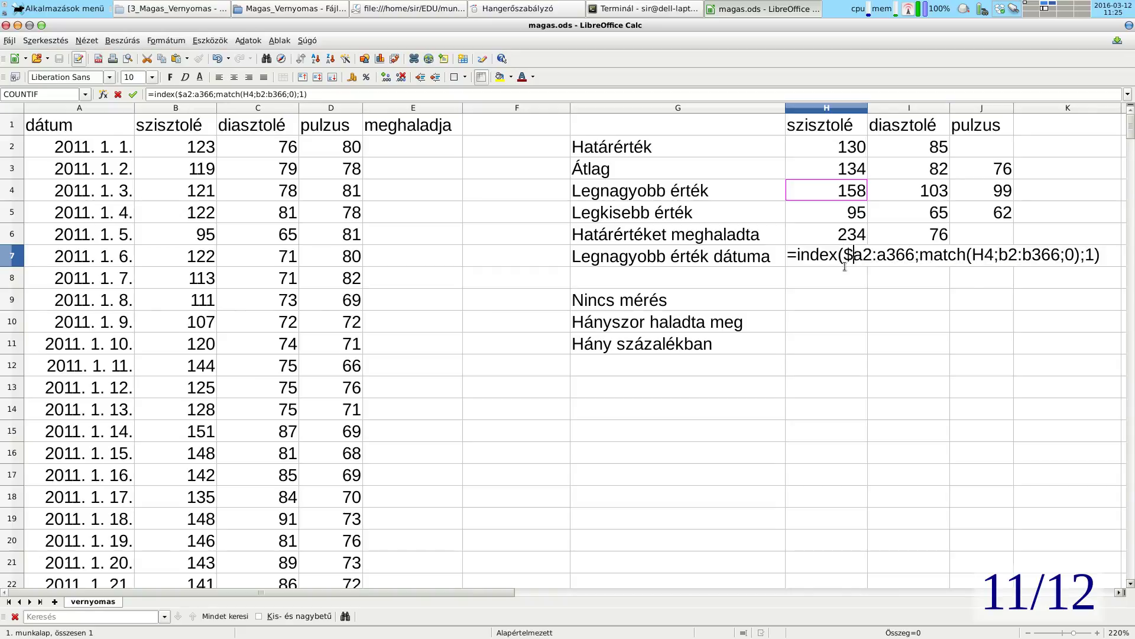
key("Right")
key("Right")
key("Right")
type("$")
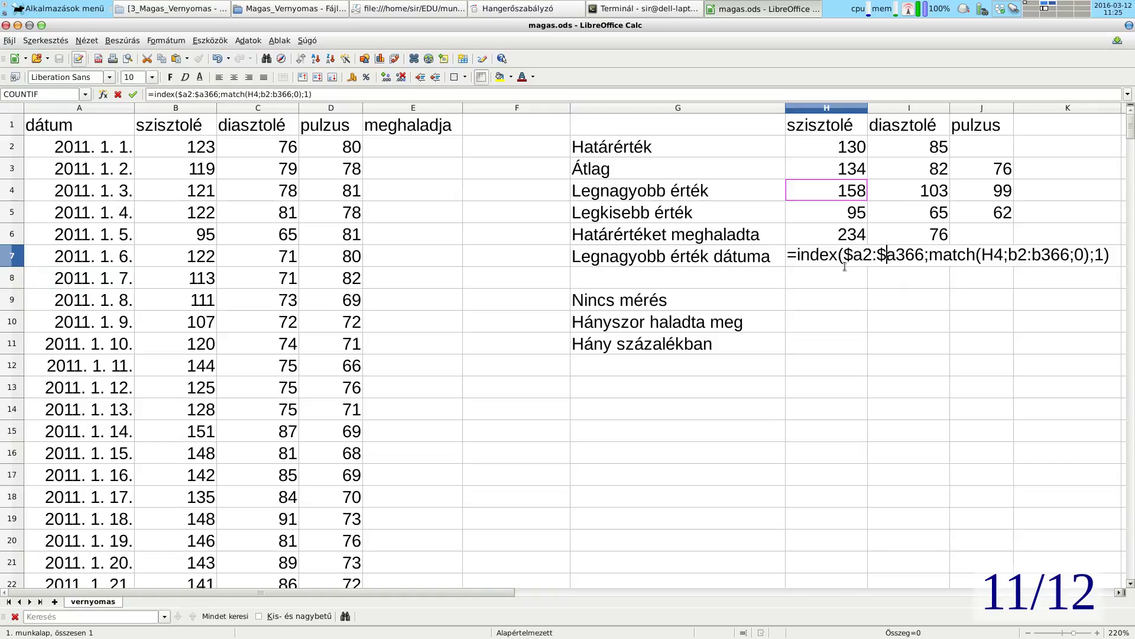
key("Return")
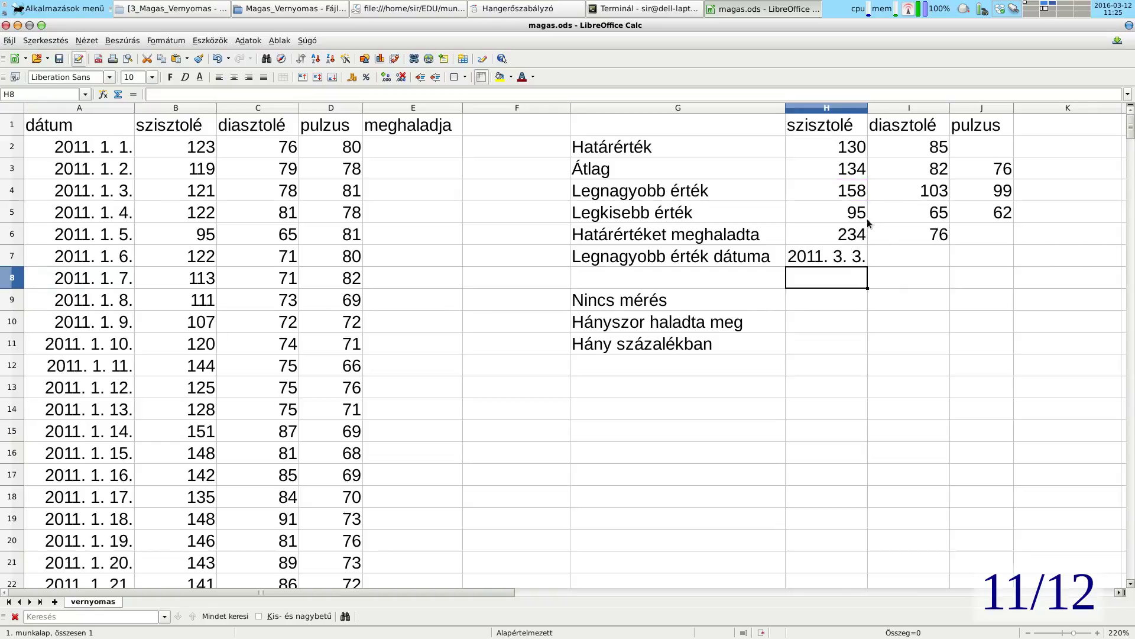
left_click(850, 257)
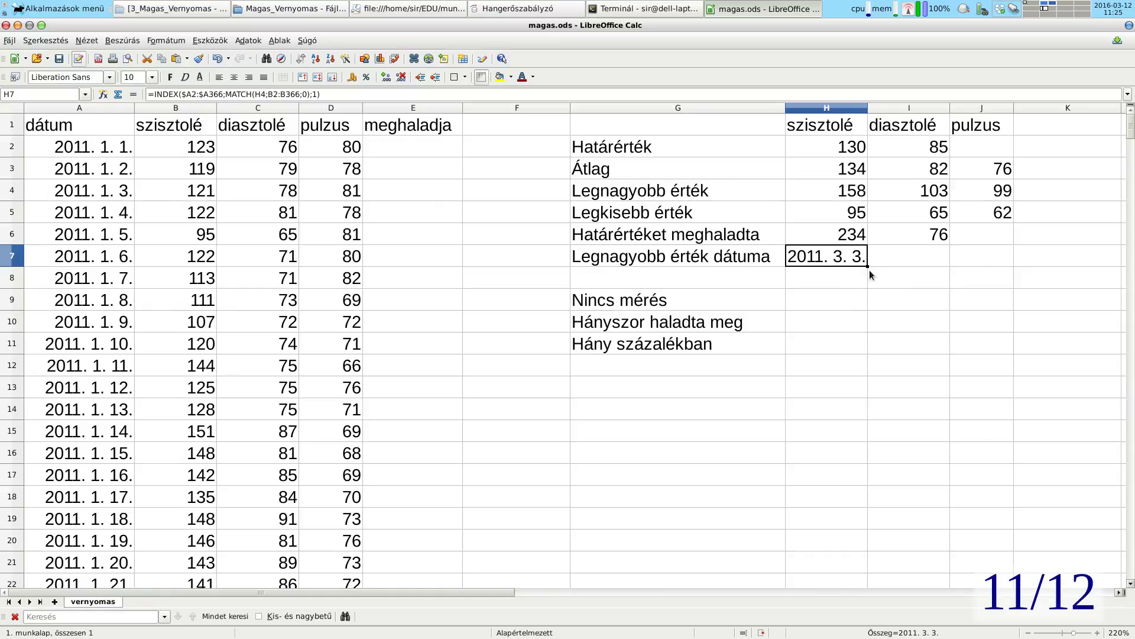
Step: Copy the highest-value date formula from H7 to I7:J7 and apply optimal width with the default 0,2 cm addition to columns H to J
left_click_drag(868, 266, 988, 261)
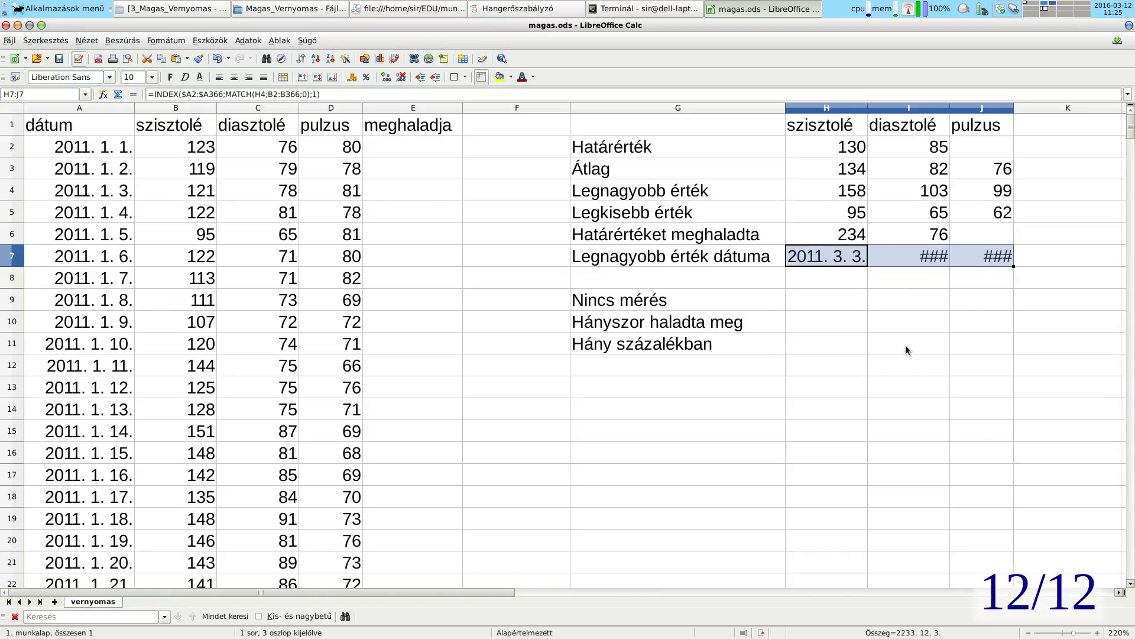
right_click(945, 110)
left_click(967, 148)
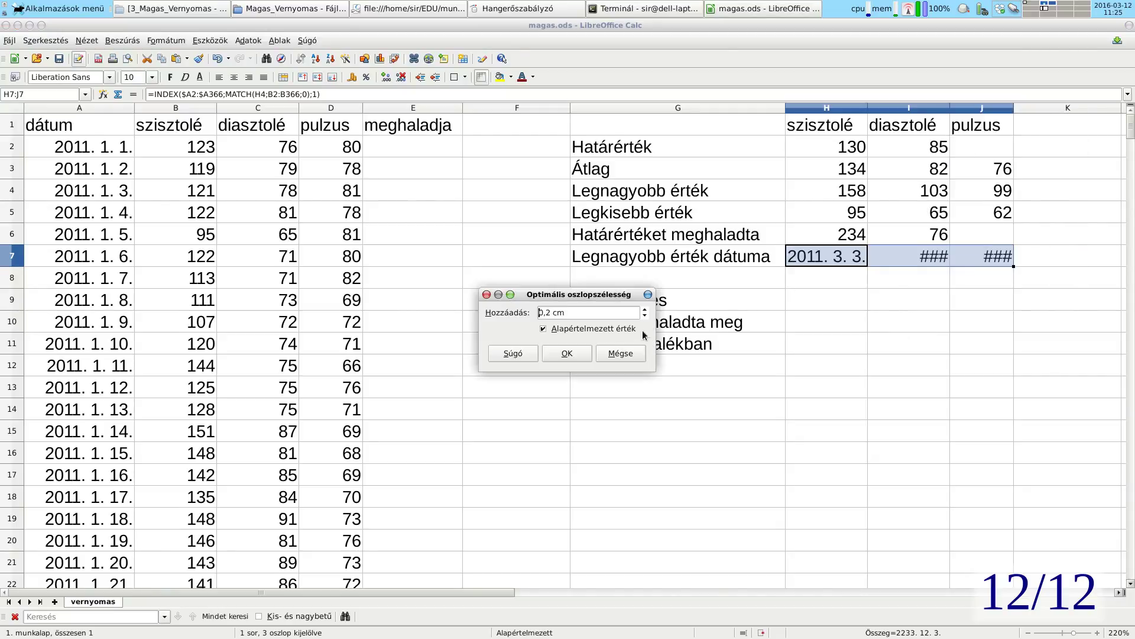
left_click(580, 352)
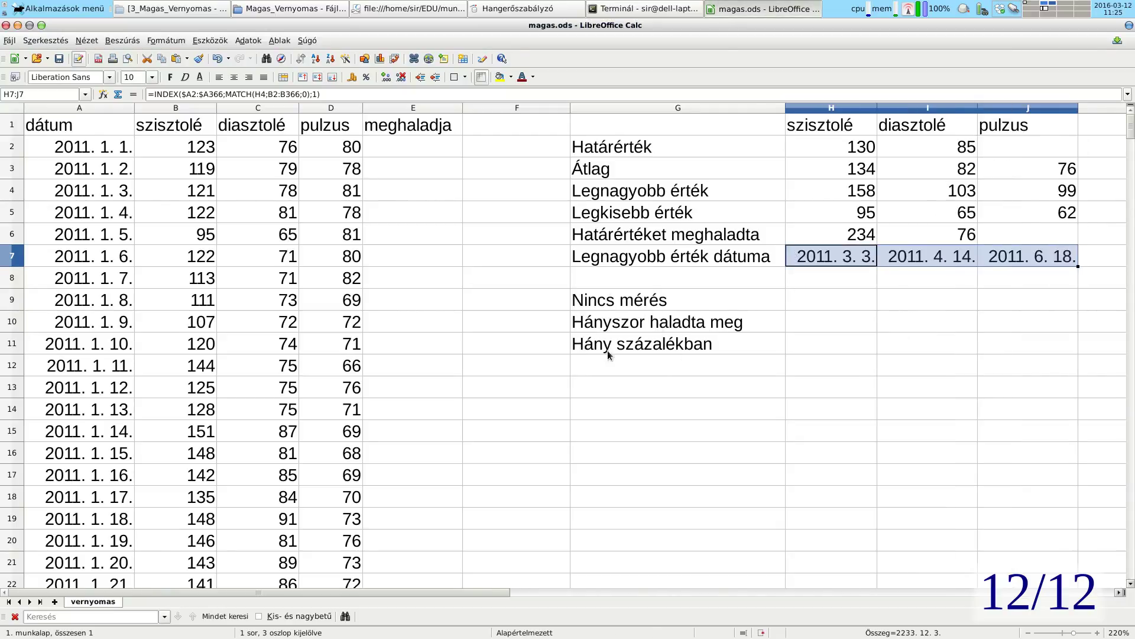
left_click(839, 279)
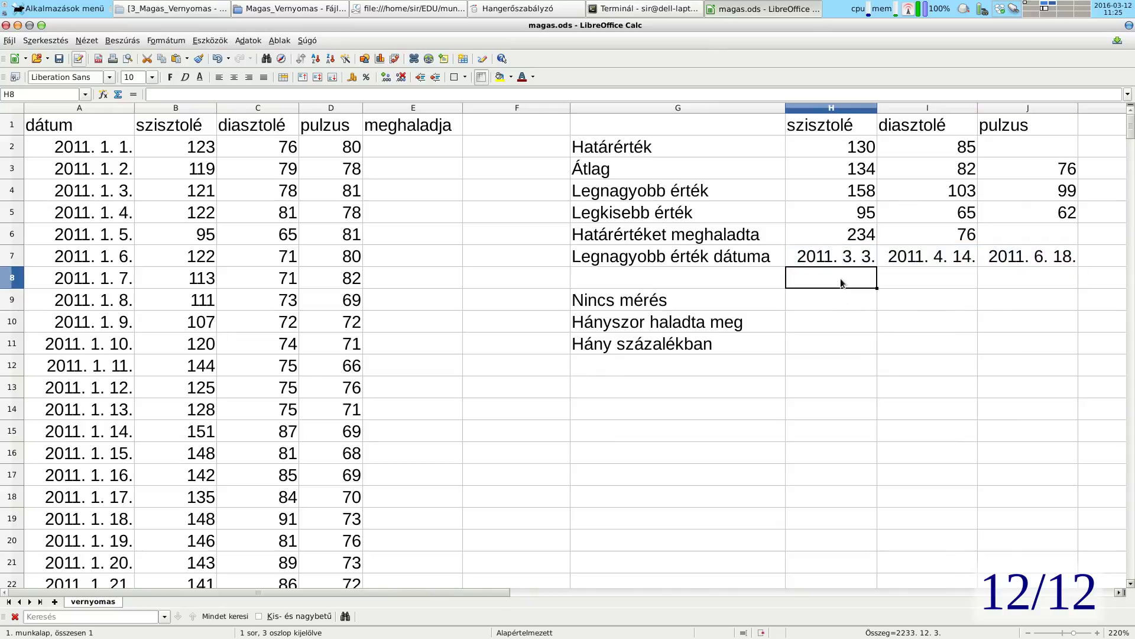
Step: Save the spreadsheet and write =COUNTBLANK(B2:B366) in H9 to count the days without a measurement
left_click(808, 306)
key("ctrl+s")
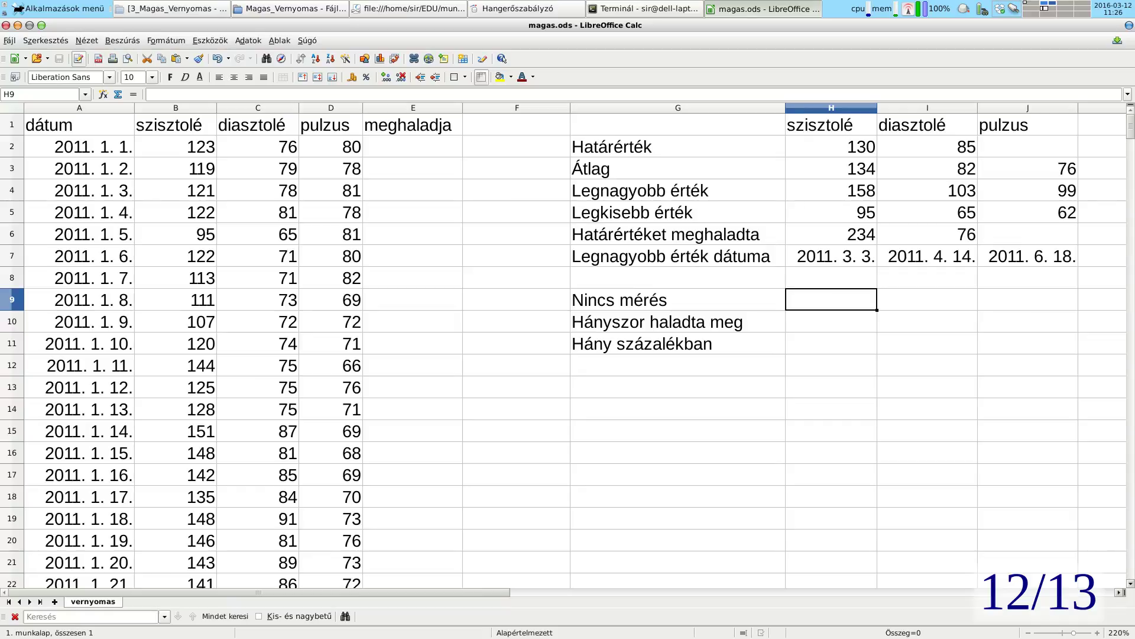
type("=cpu")
key("BackSpace")
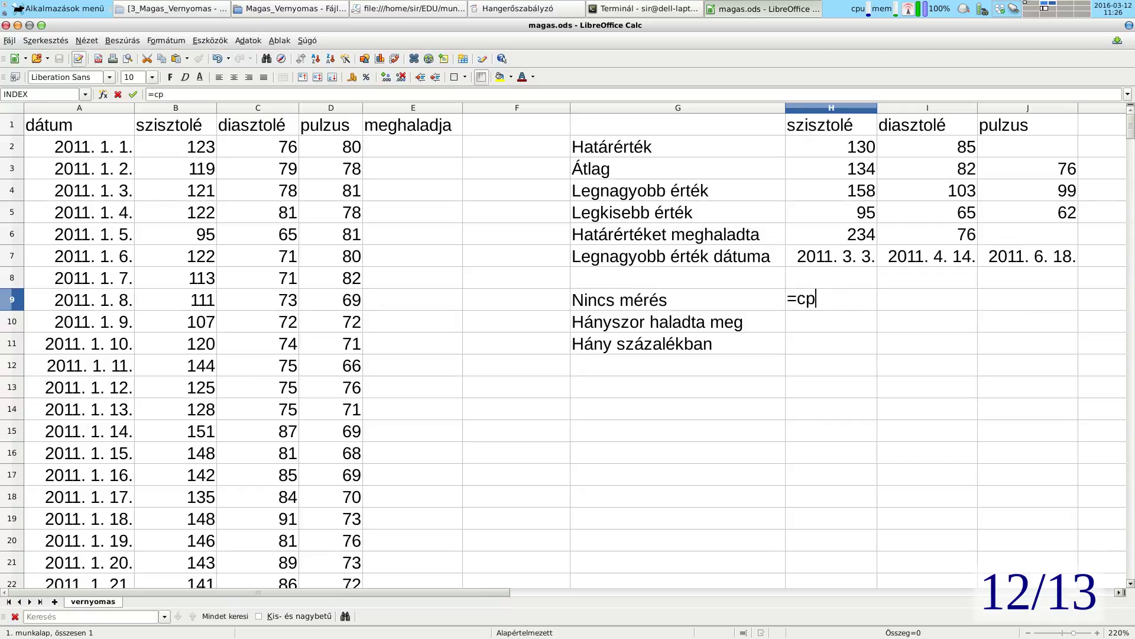
key("BackSpace")
type("ount")
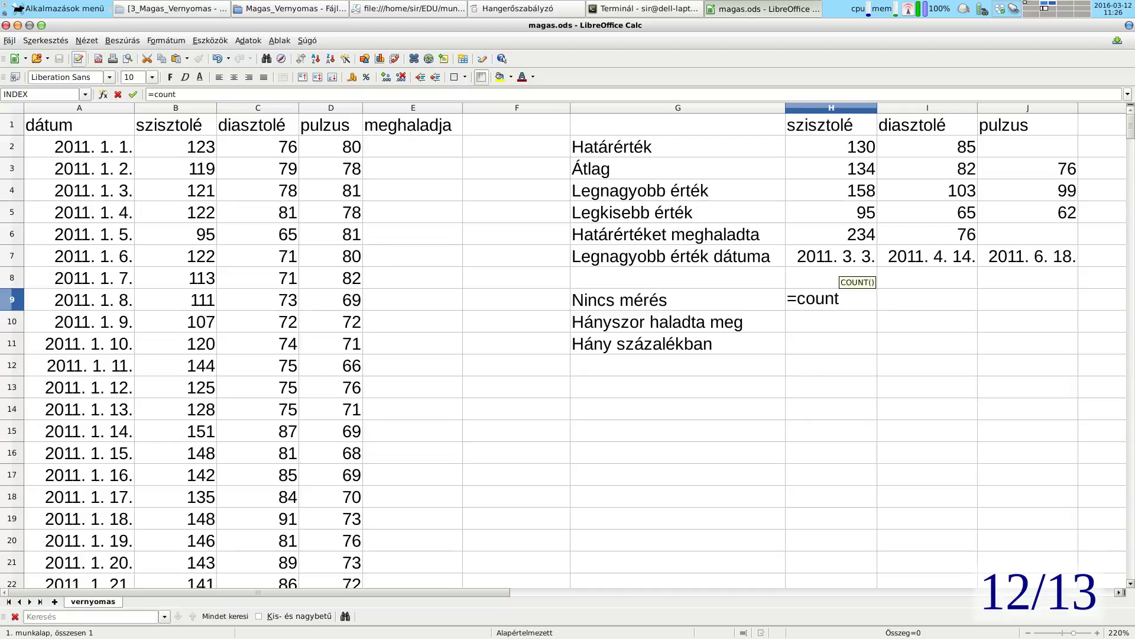
type("b")
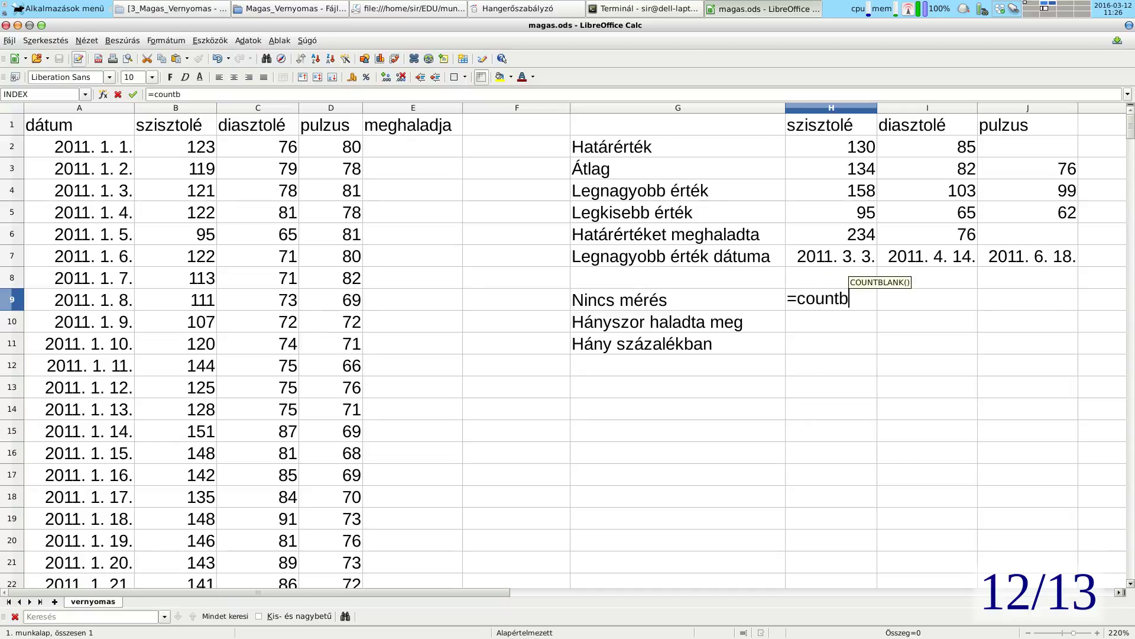
type("l")
key("Return")
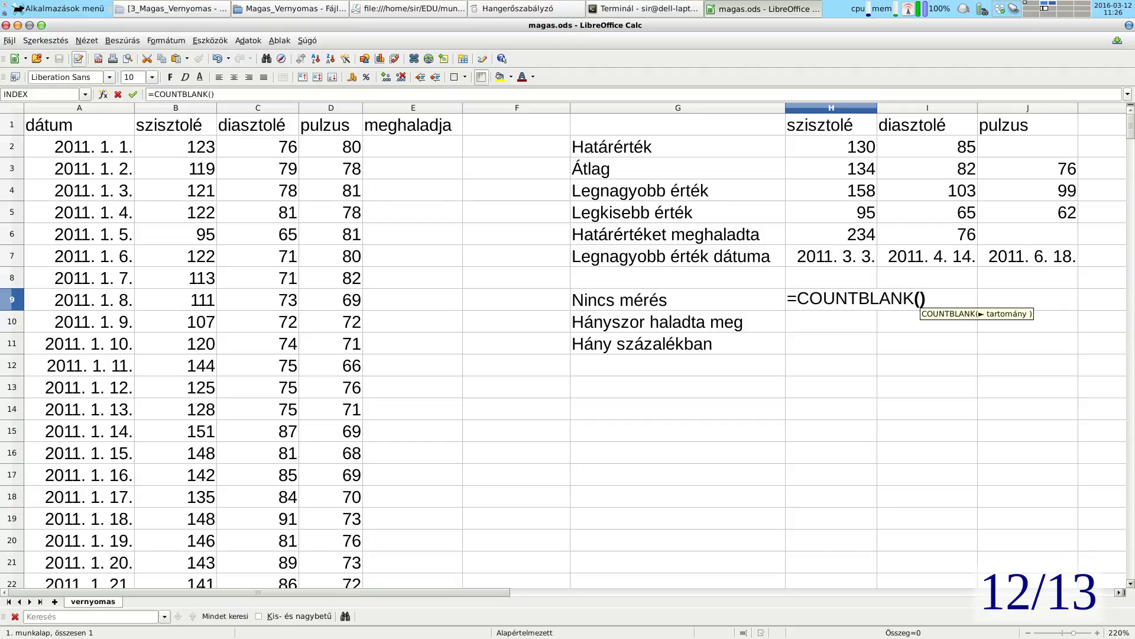
type("b2")
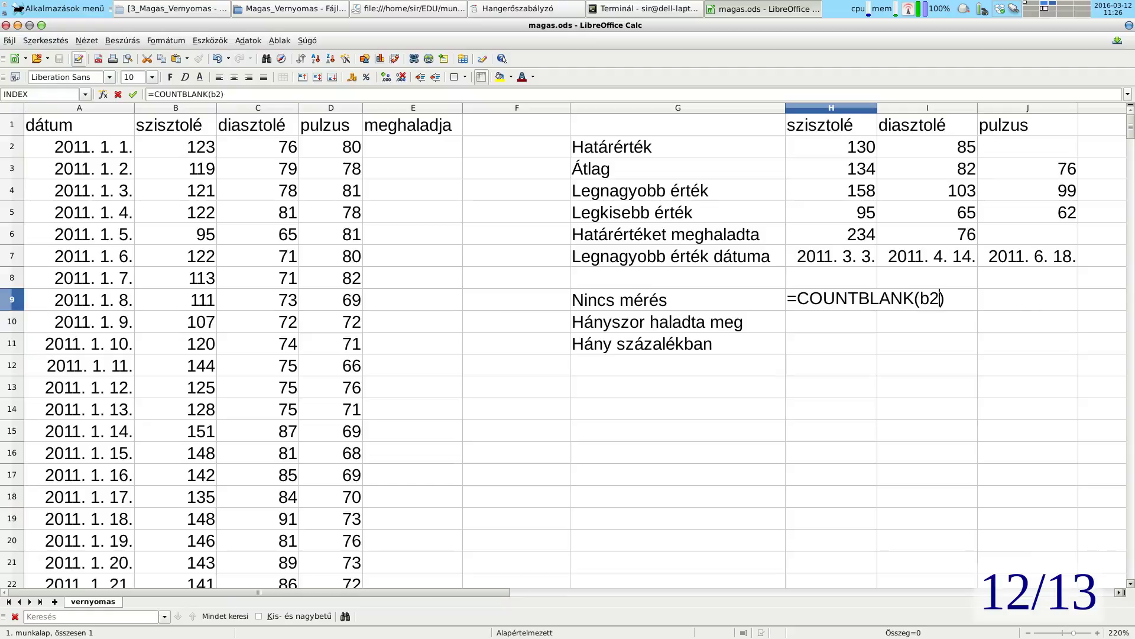
type(":b366")
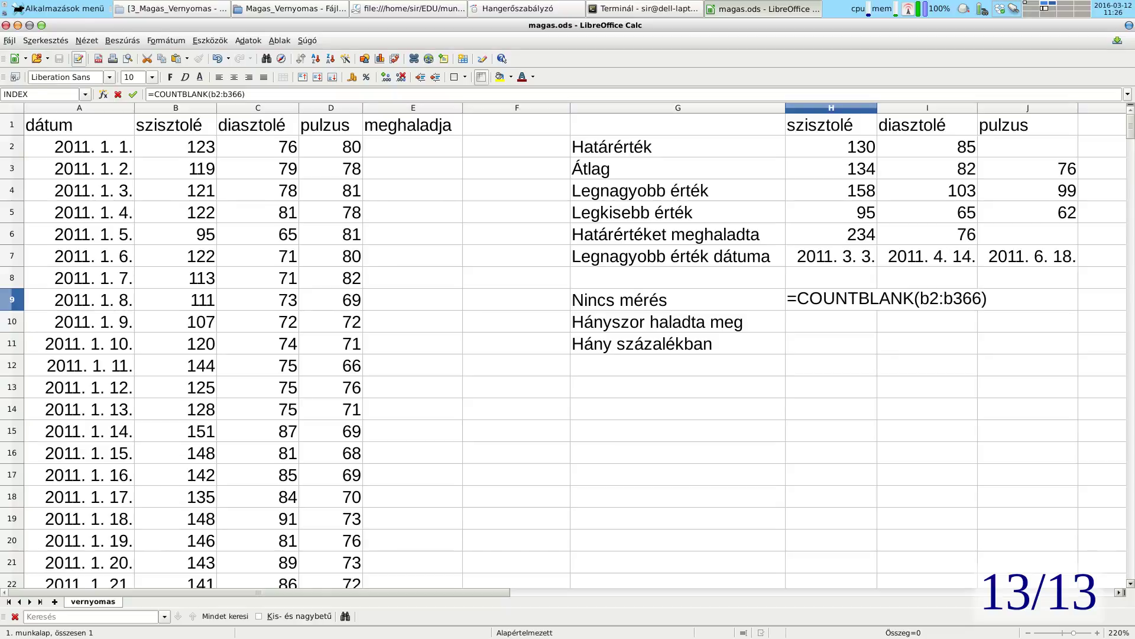
key("Return")
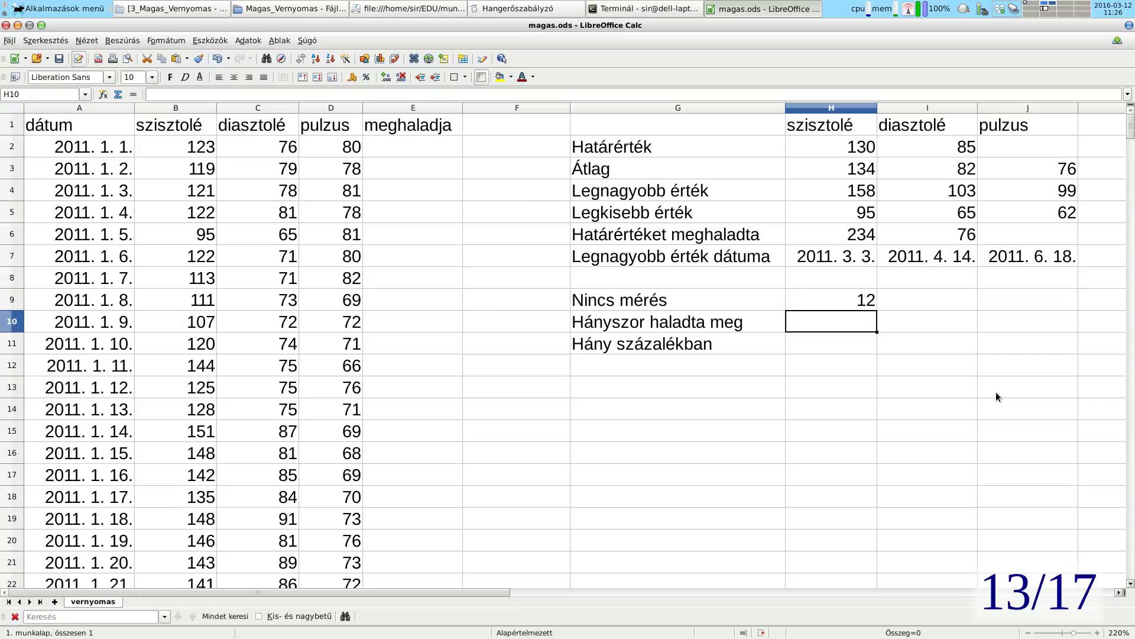
Step: Begin an IF formula in E2 whose AND condition tests B2>H2 and C2>I2 against the two limit values
left_click(854, 148)
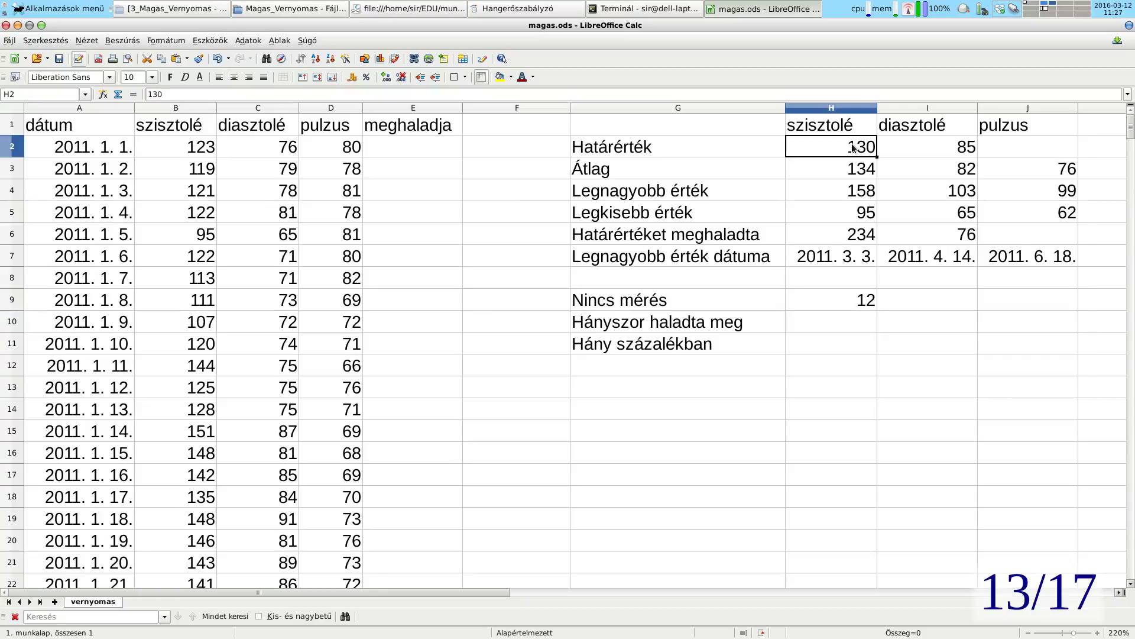
key("shift+Right")
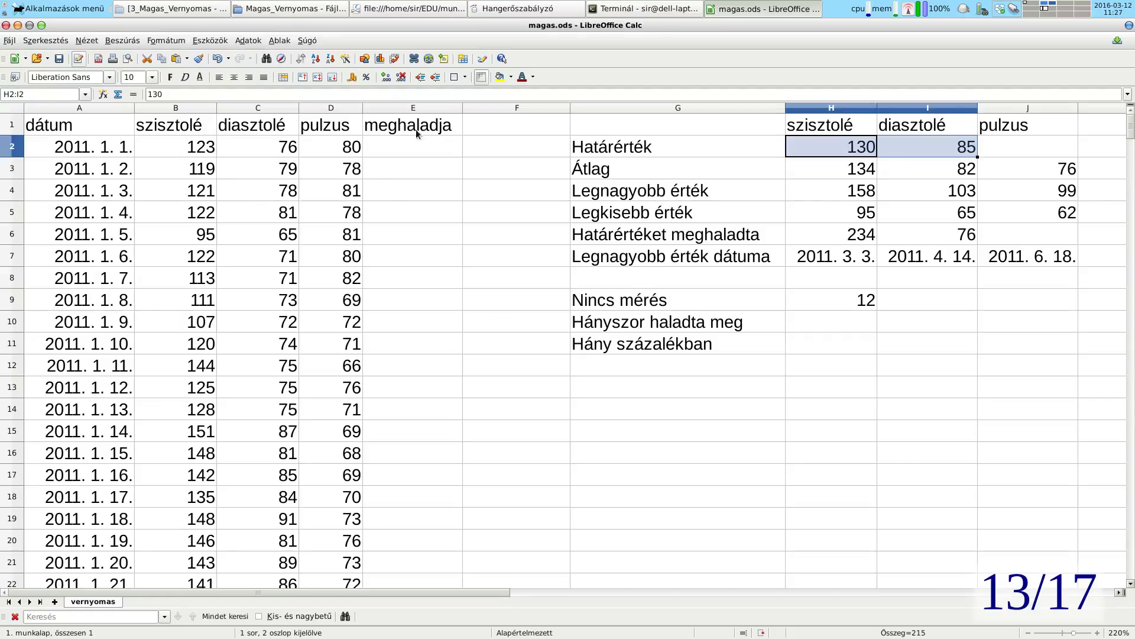
left_click(429, 146)
type("=")
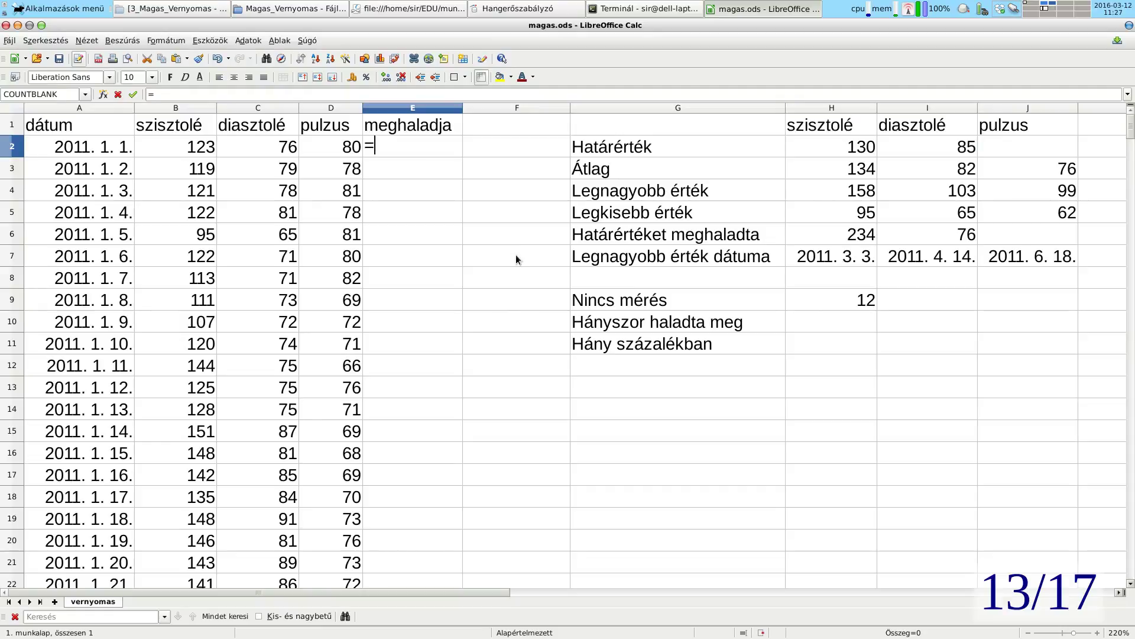
type("if(")
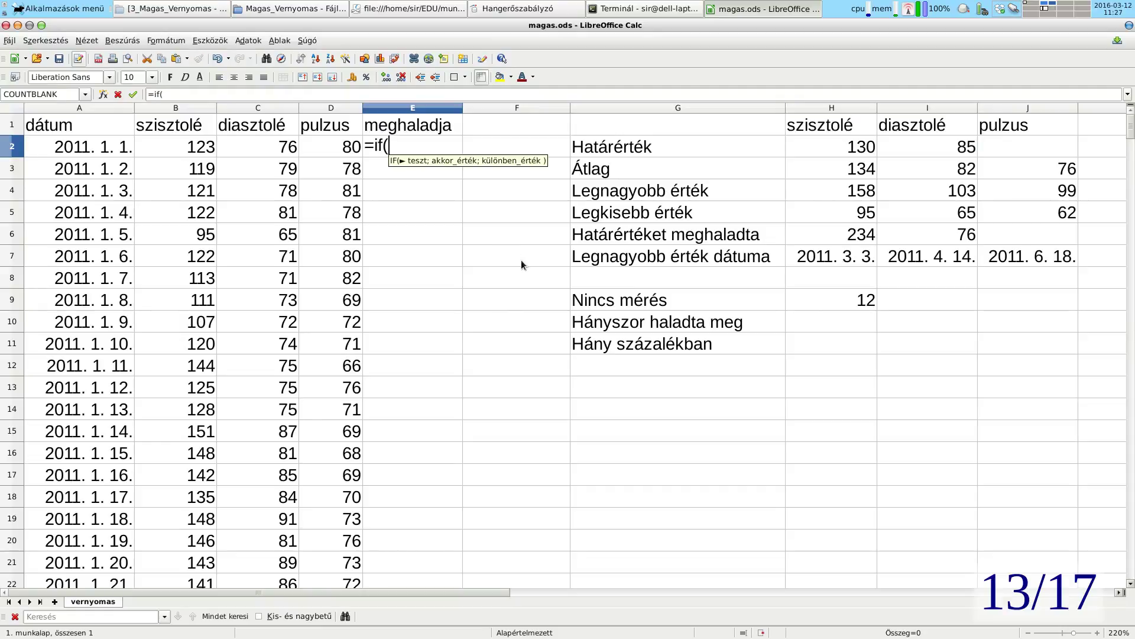
type("and(")
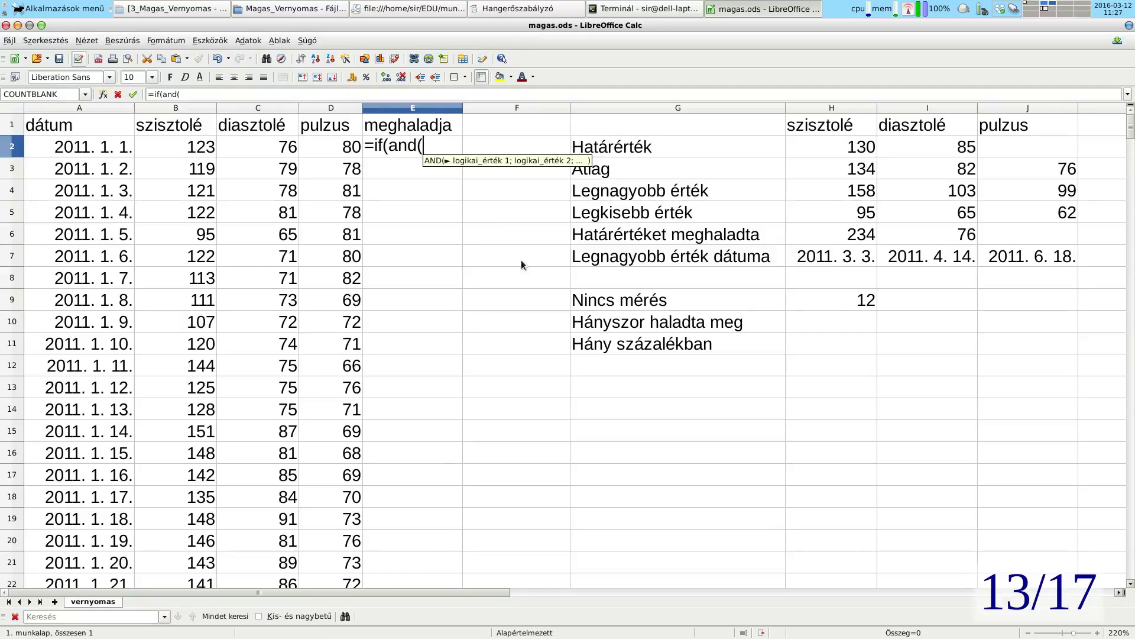
left_click(177, 149)
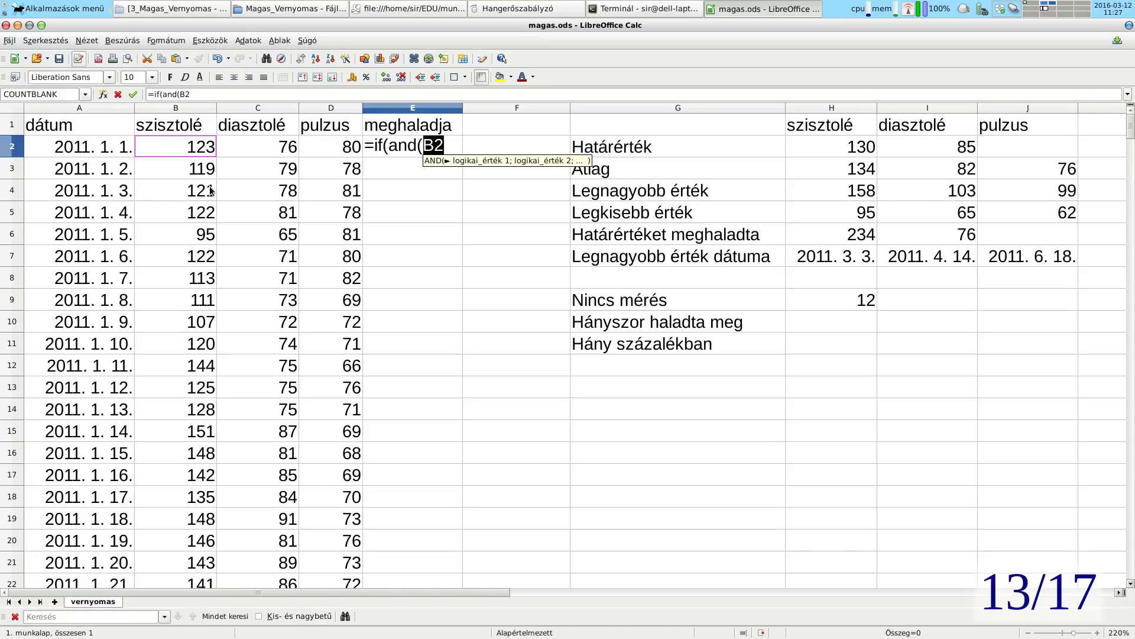
type(">")
left_click(815, 147)
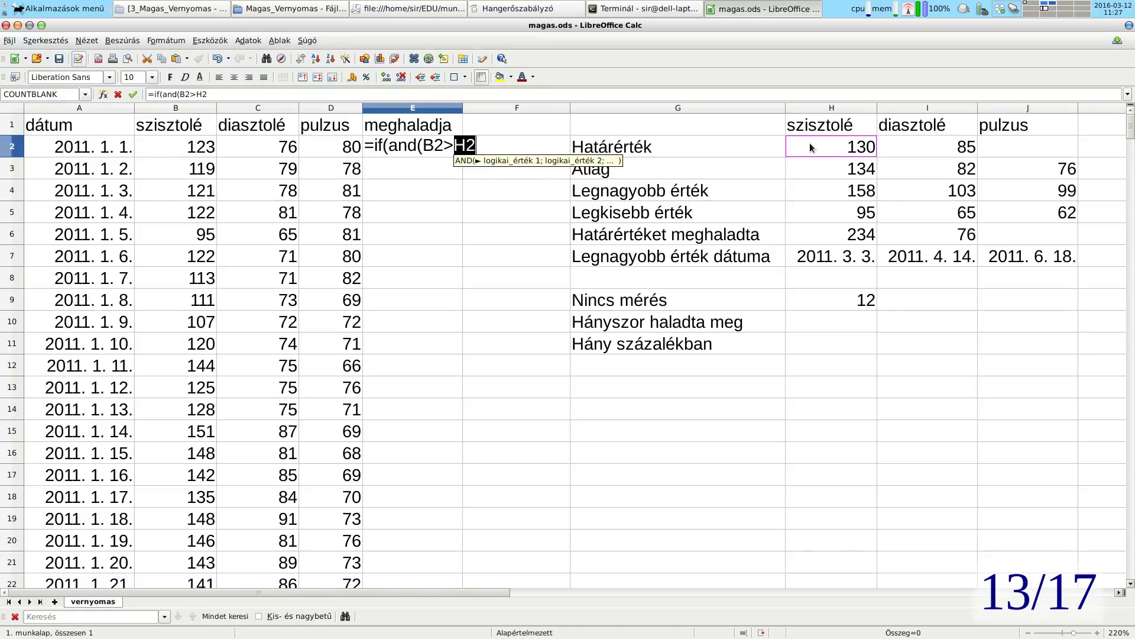
type(";")
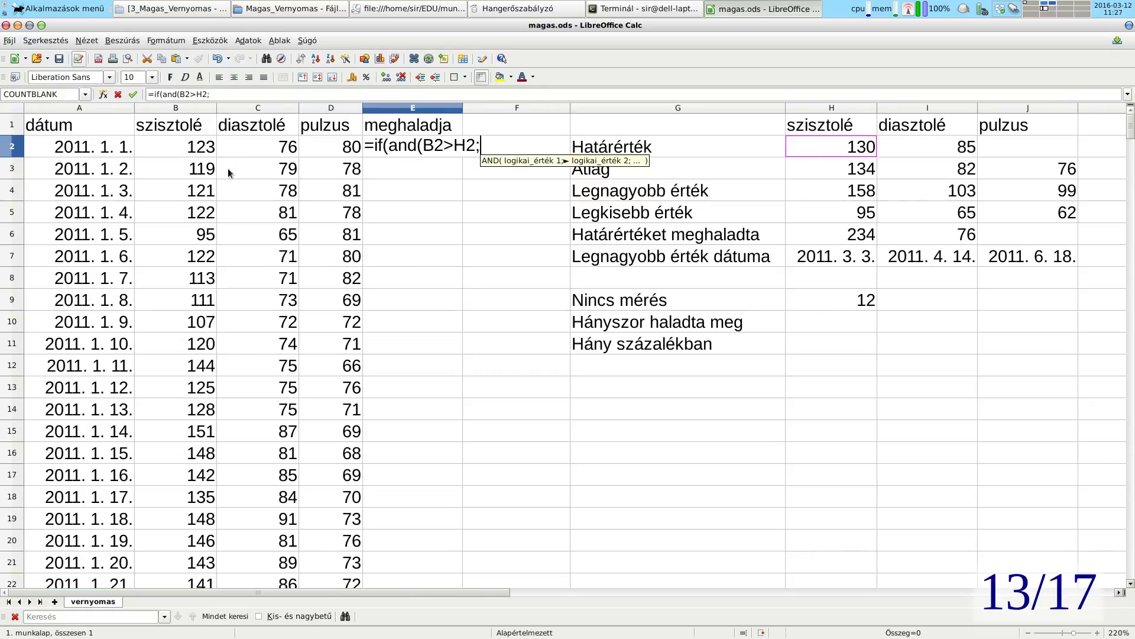
left_click(251, 153)
type(">")
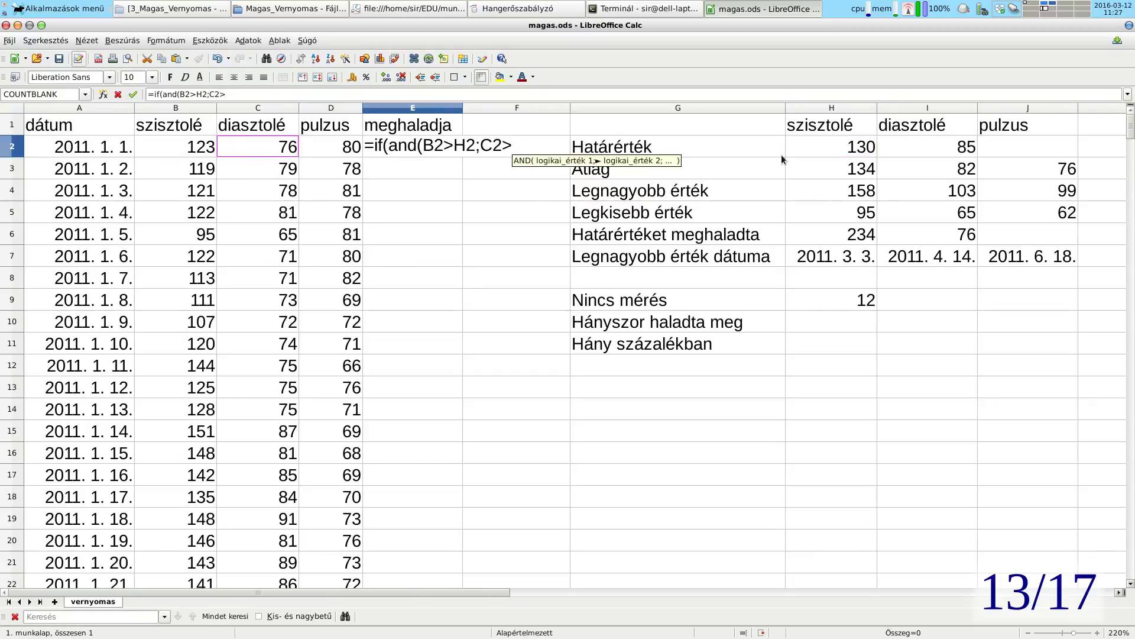
left_click(963, 155)
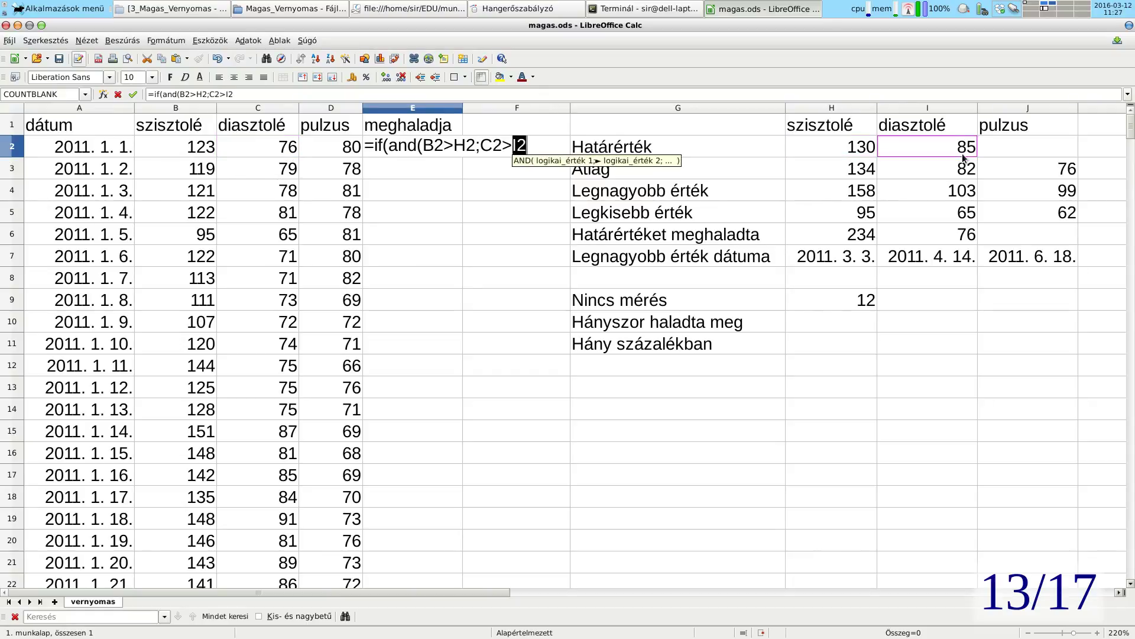
Step: Complete the E2 IF formula so it returns "igen" when the condition holds and empty text "" otherwise
type(");\"")
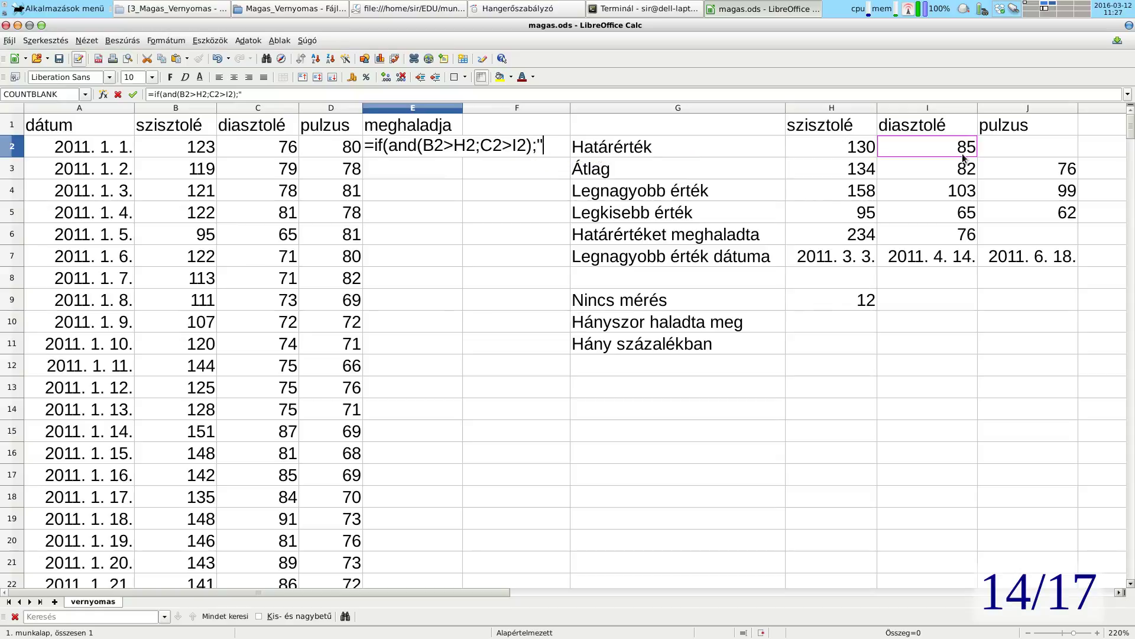
type("igeb")
key("BackSpace")
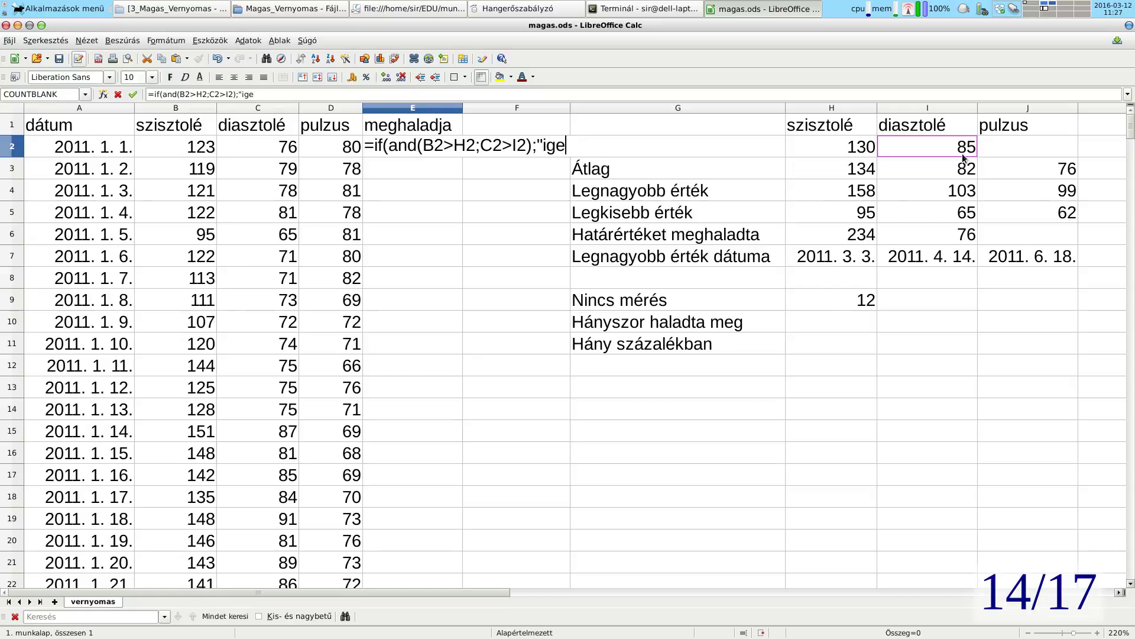
type("n\";")
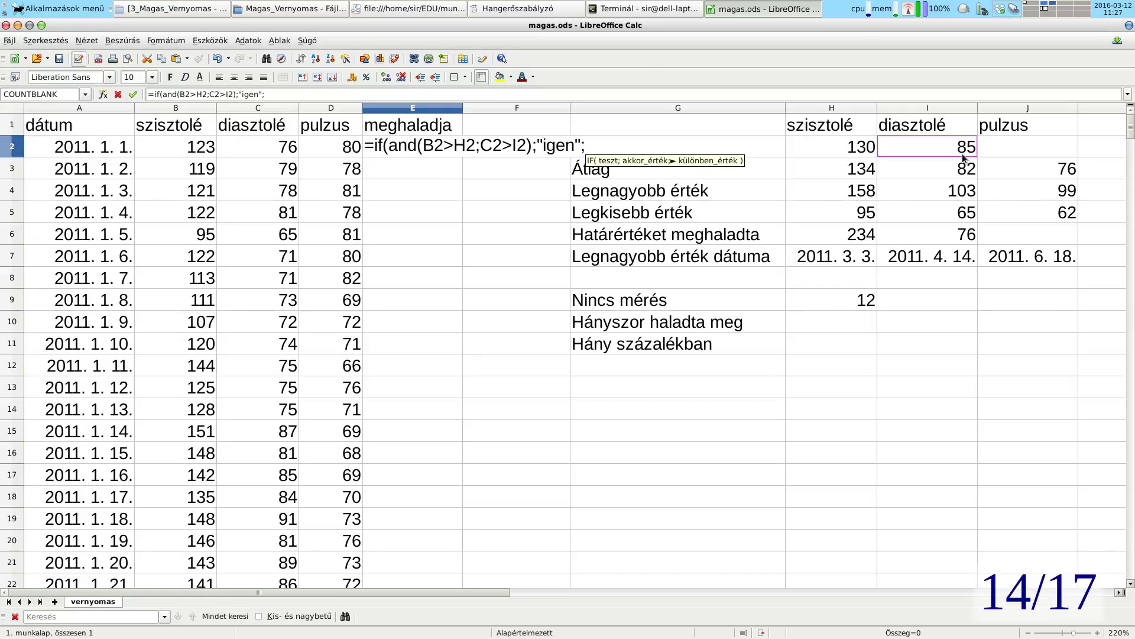
type("\"\")")
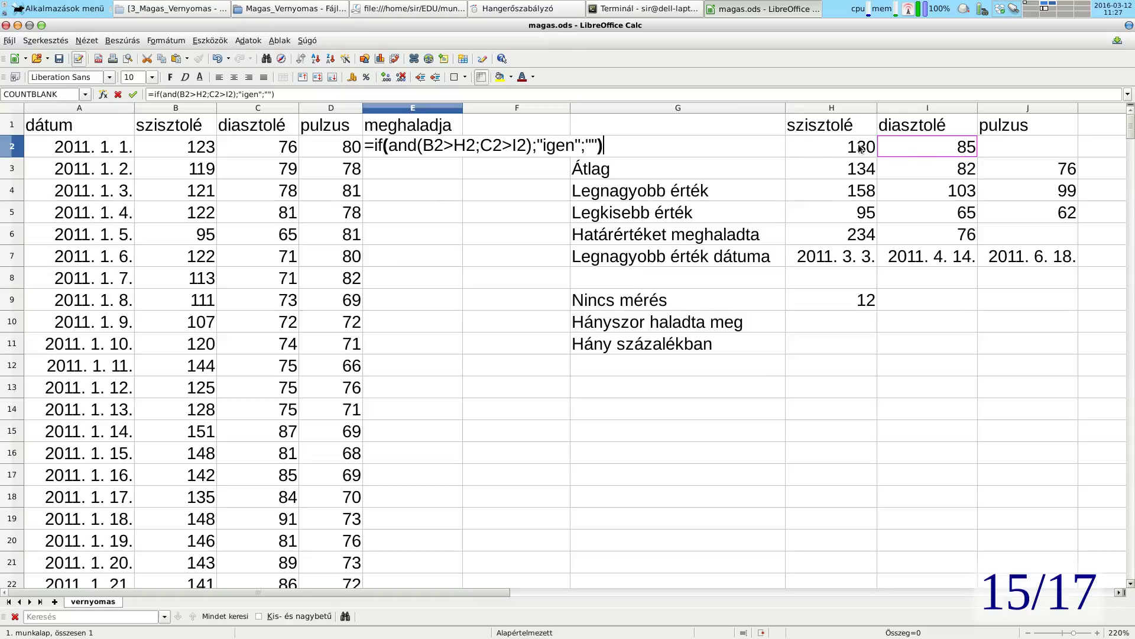
Step: Lock the limit rows in the E2 formula by changing the references to H$2 and I$2, and enter the formula
left_click(467, 146)
type("$")
key("Right")
key("Right")
key("Right")
key("Right")
key("Right")
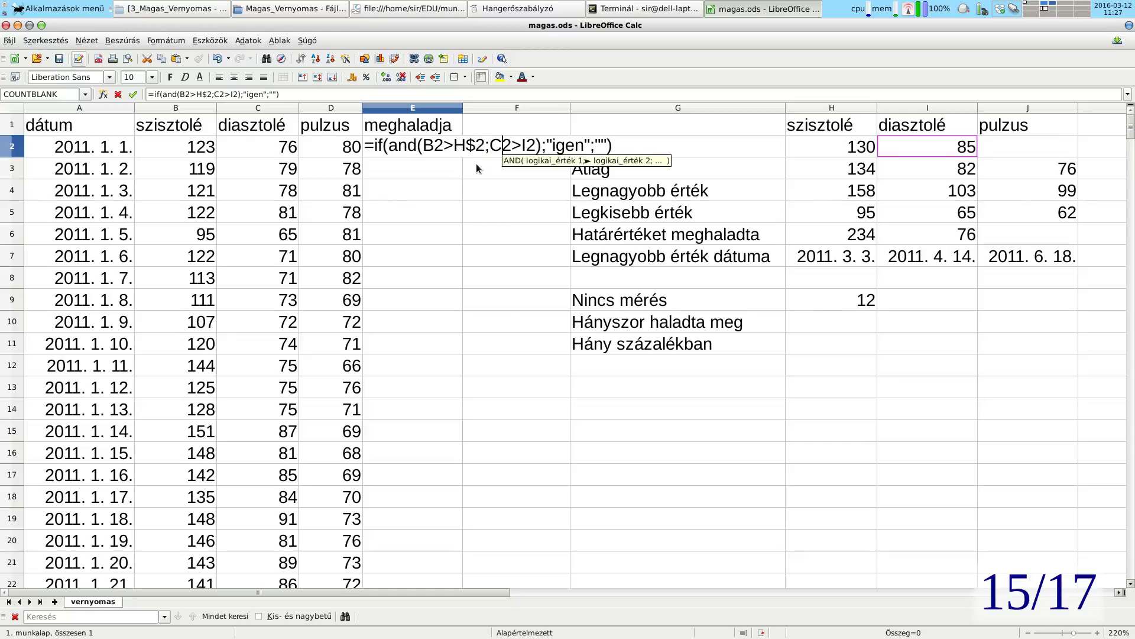
key("Right")
type("$")
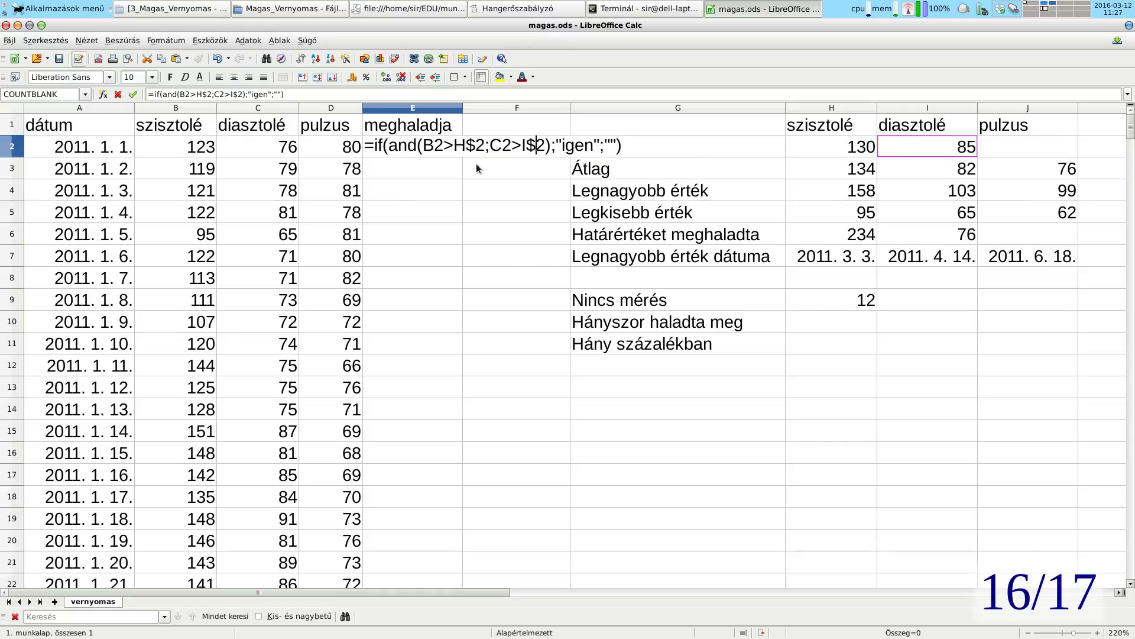
key("Return")
Step: Fill the E2 formula down the meghaladja column to E70 and save the spreadsheet with the filled cells centred
left_click(453, 150)
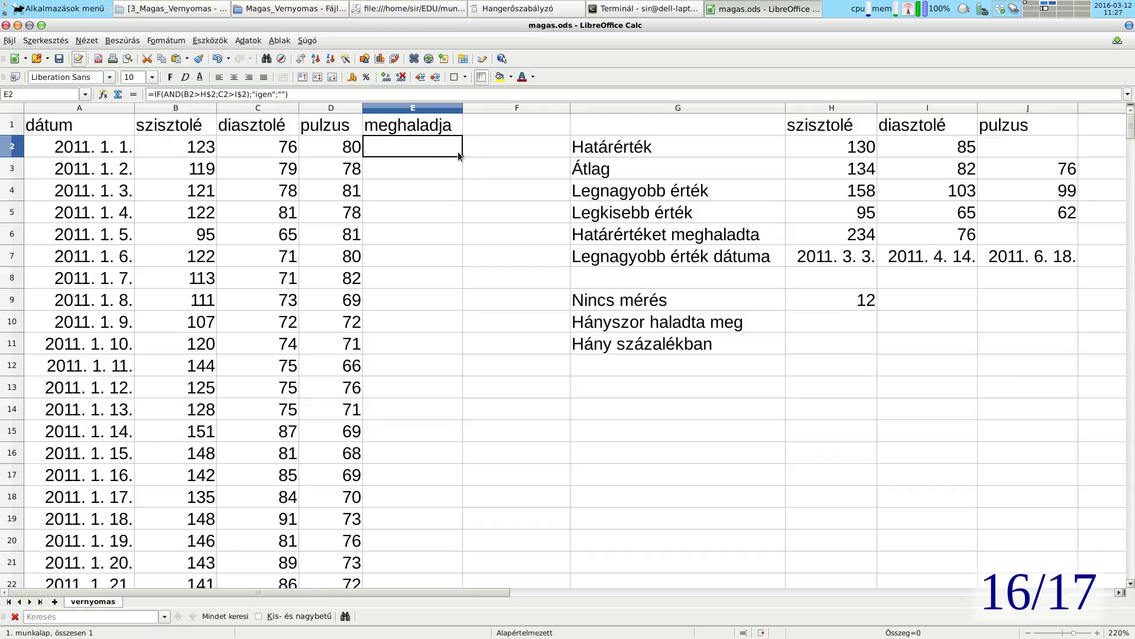
double_click(462, 157)
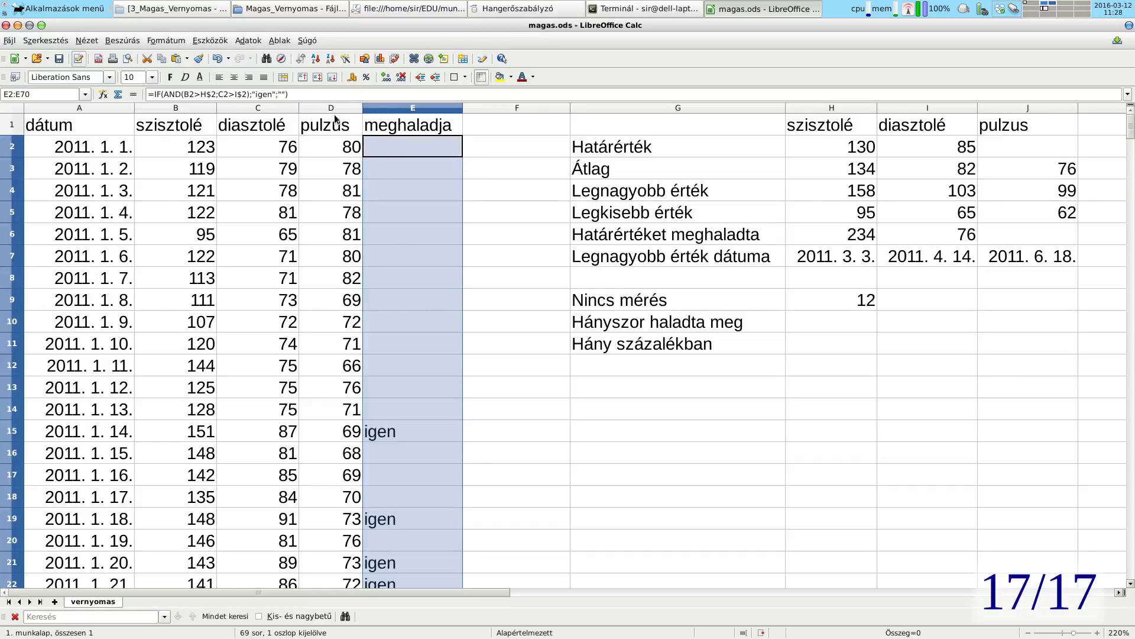
left_click(235, 76)
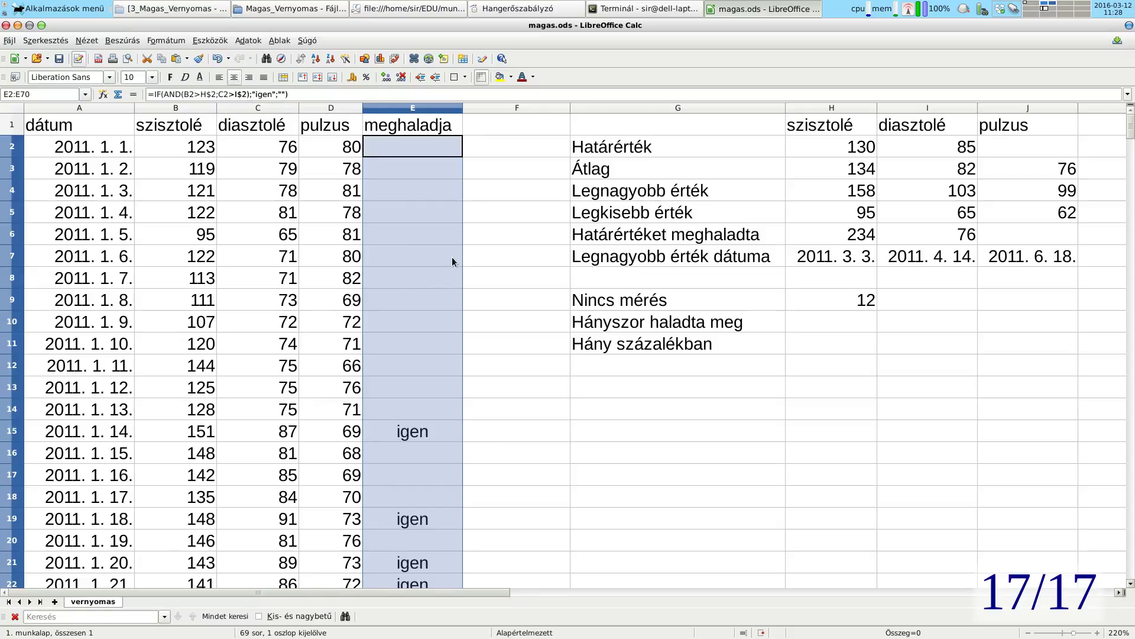
key("ctrl+s")
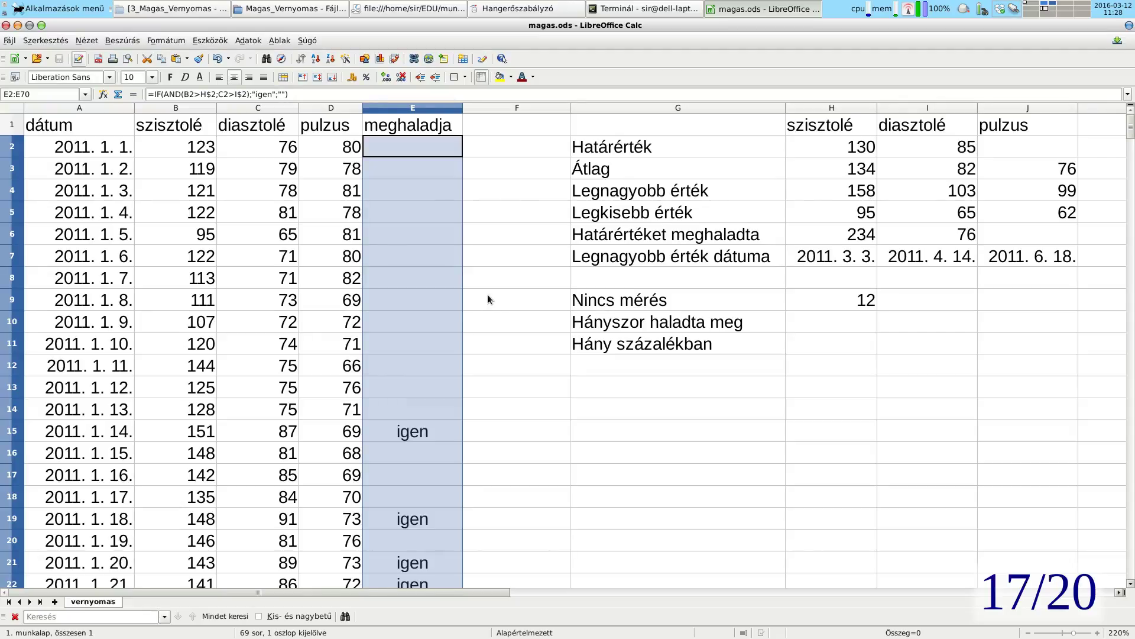
Step: Enter =COUNTIF(E2:E366;"igen") in H10 to count how many times both limits were exceeded
left_click(812, 325)
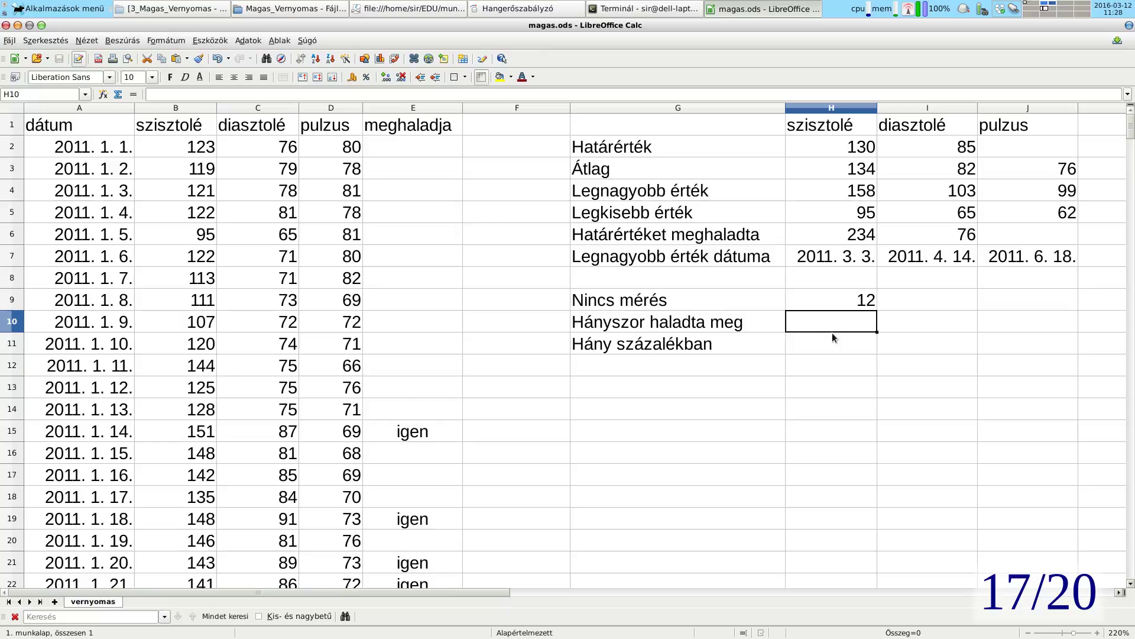
type("=coun")
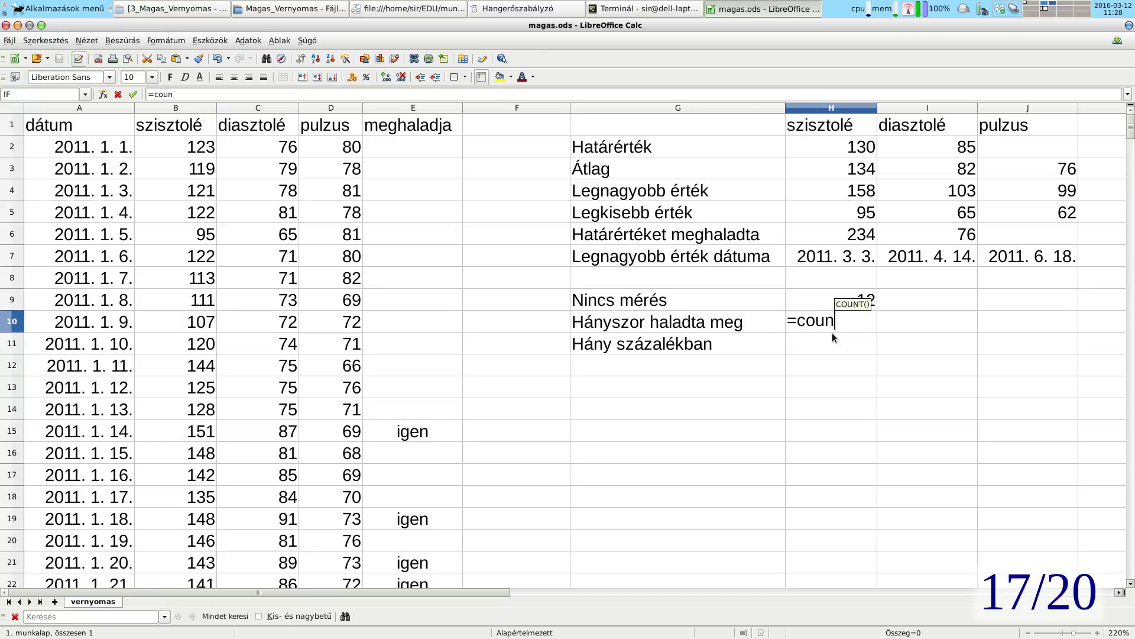
type("tif(")
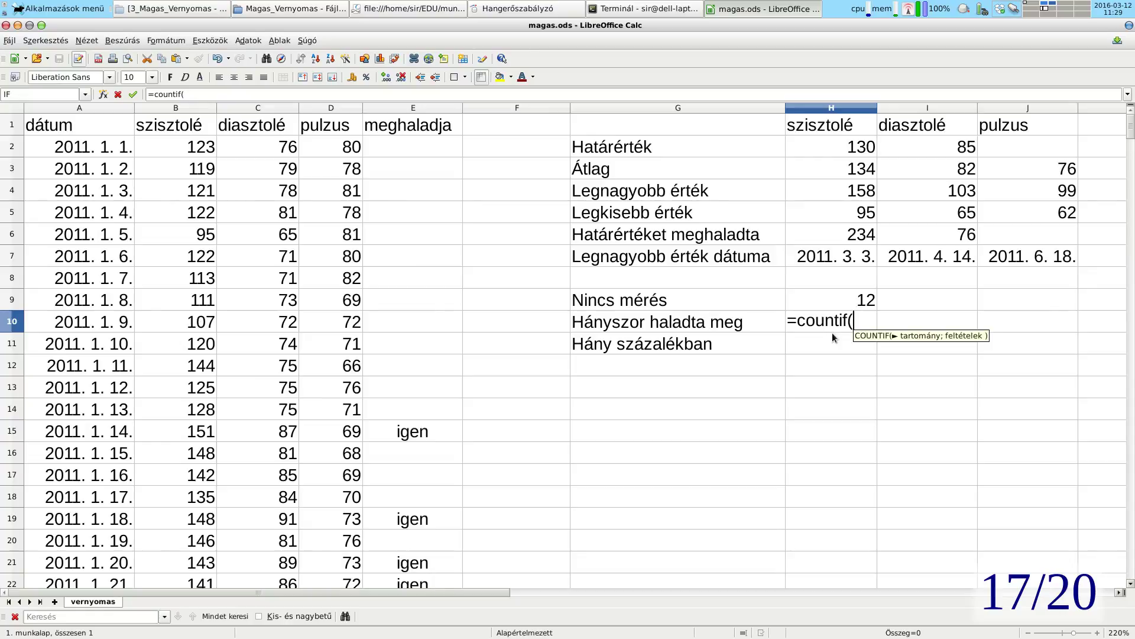
type("e2:e")
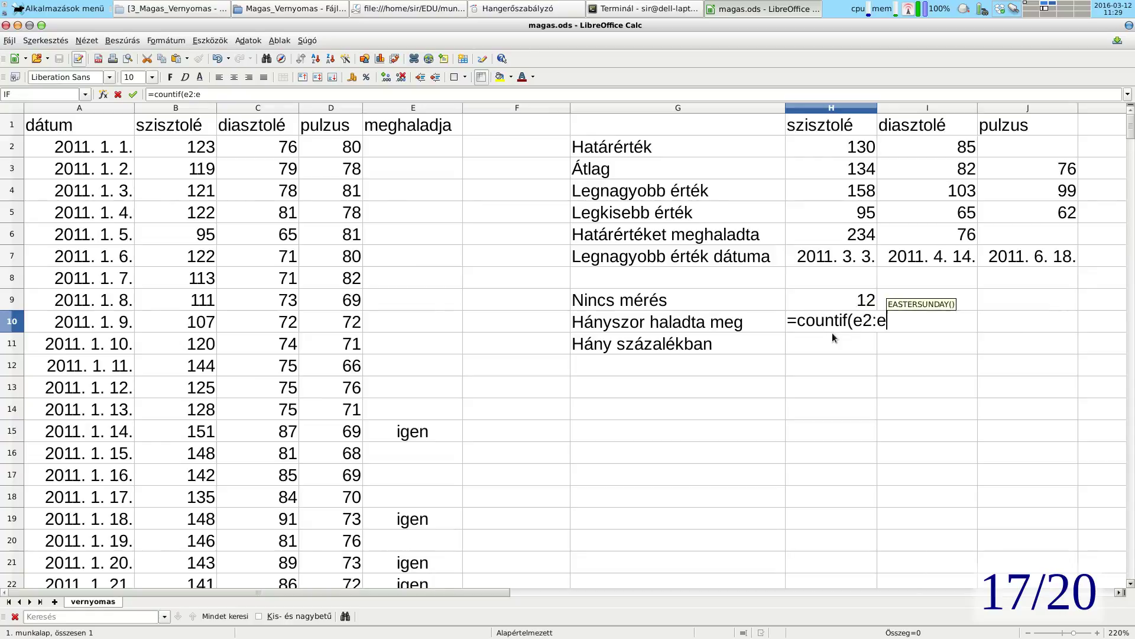
type("366;\"igen\"")
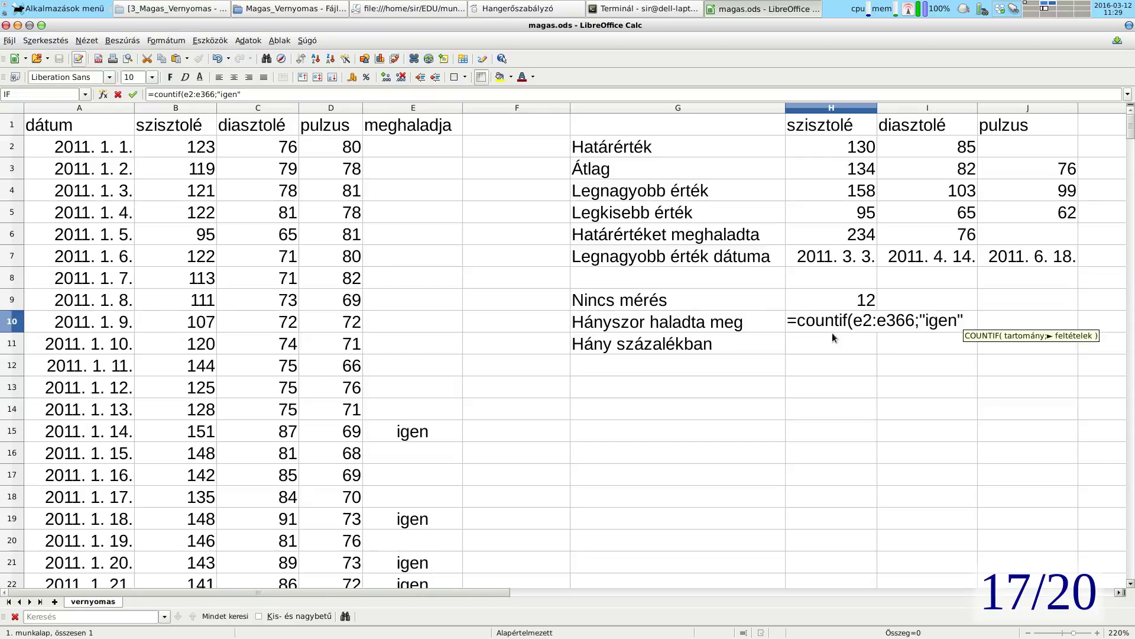
type(")")
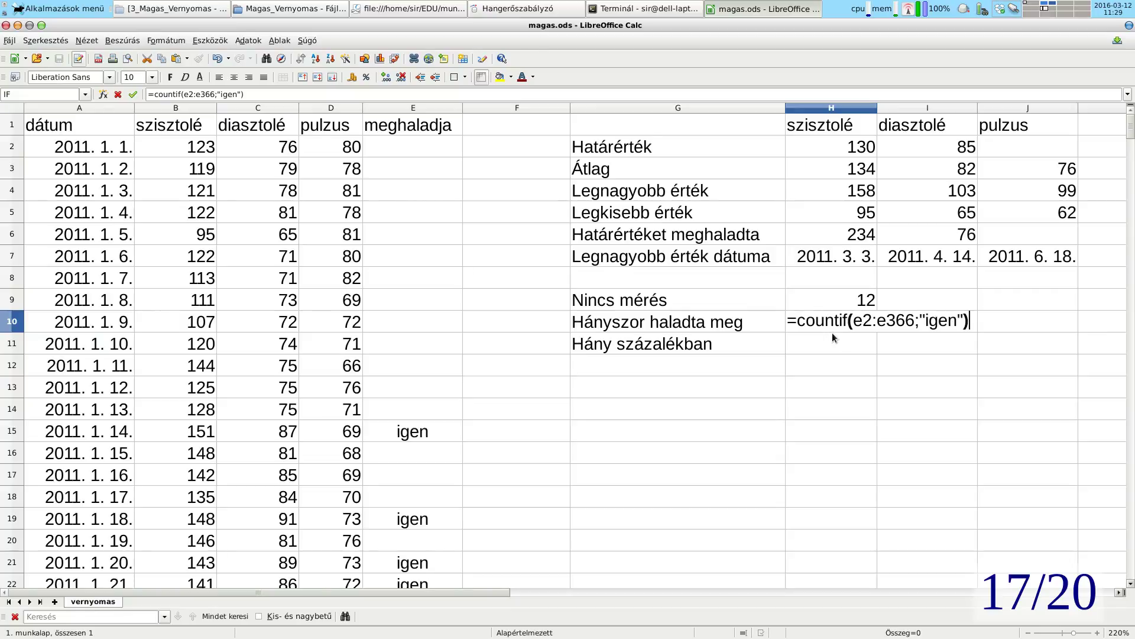
key("Return")
Step: Enter =H10/COUNT(B2:B366) in H11 to calculate the share of measured days exceeding both limits
type("=")
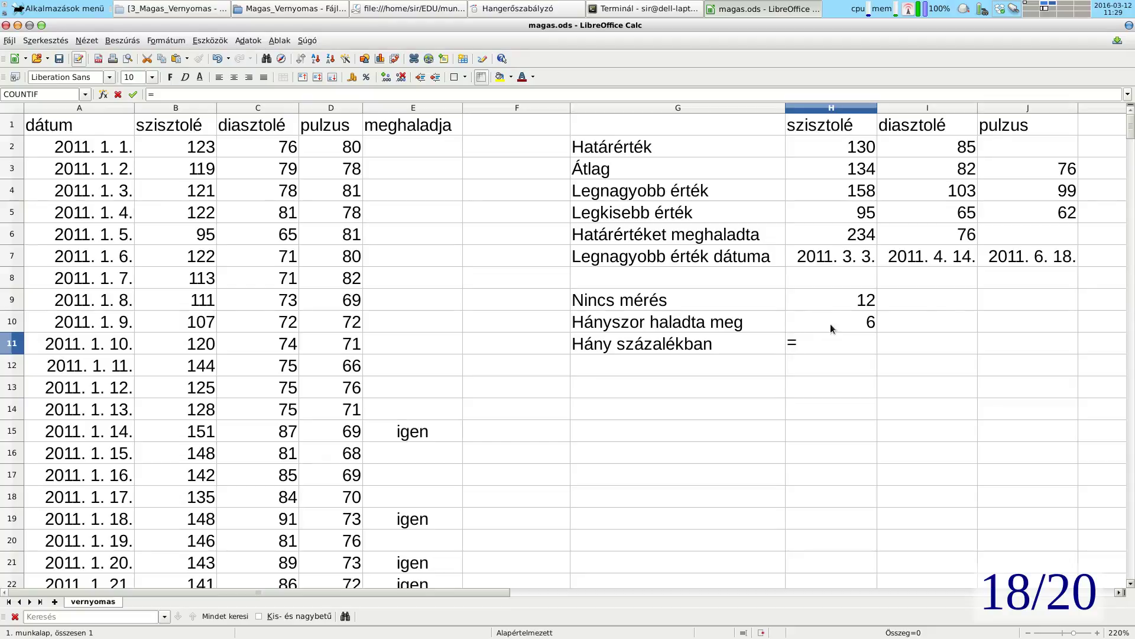
left_click(831, 324)
type("/count")
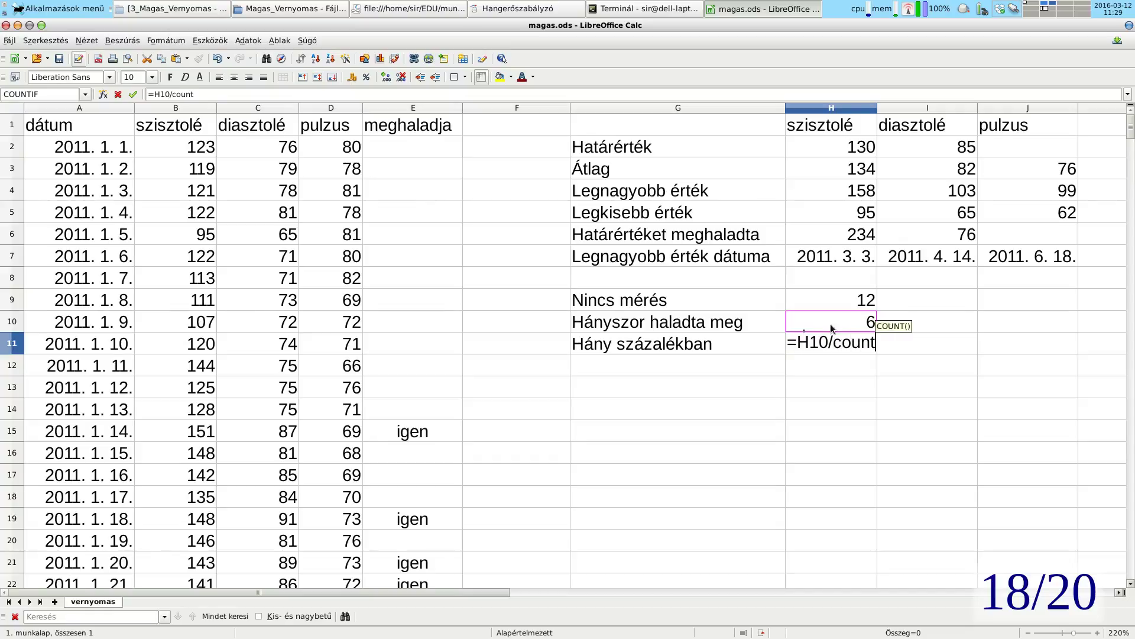
type("(")
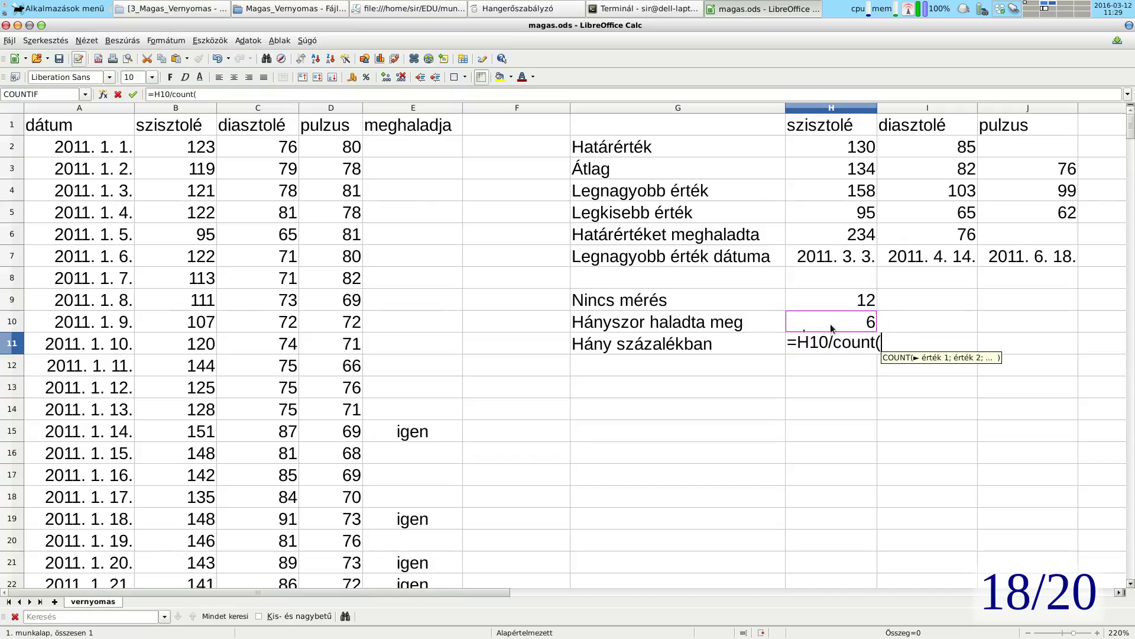
type("b2:b366")
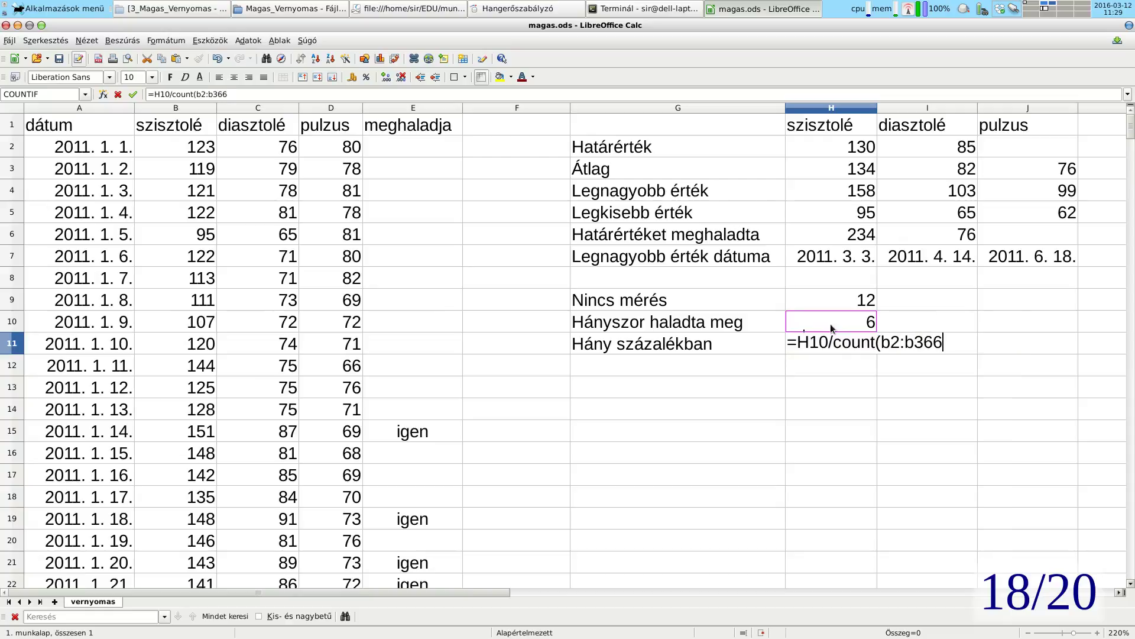
type(")")
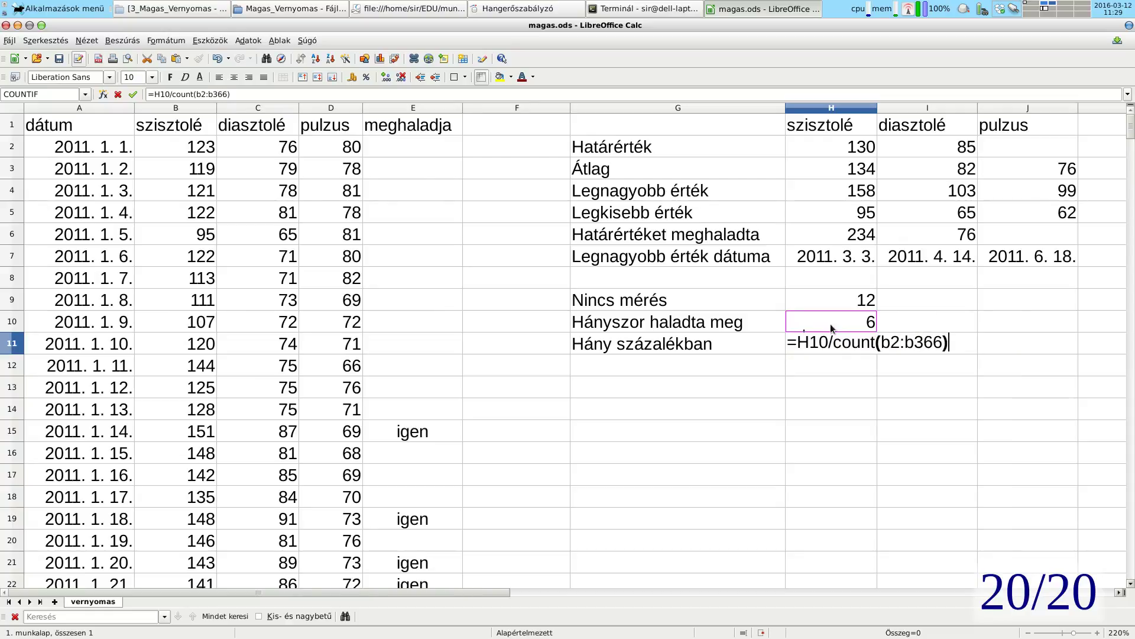
key("Return")
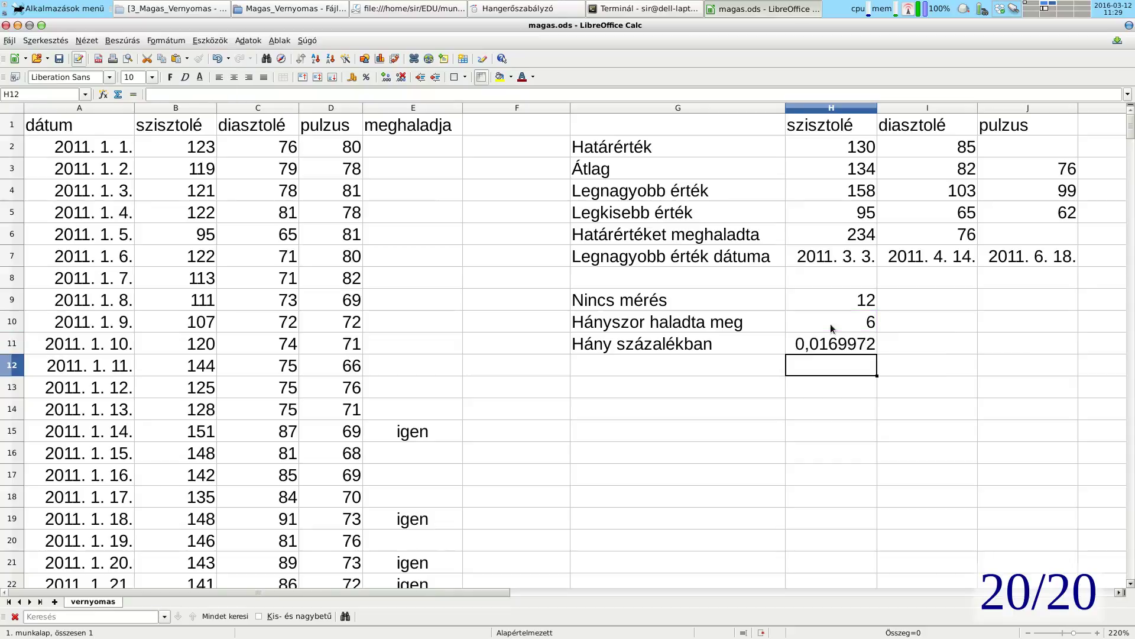
Step: Format the ratio in H11 as a percentage and save the spreadsheet
key("Up")
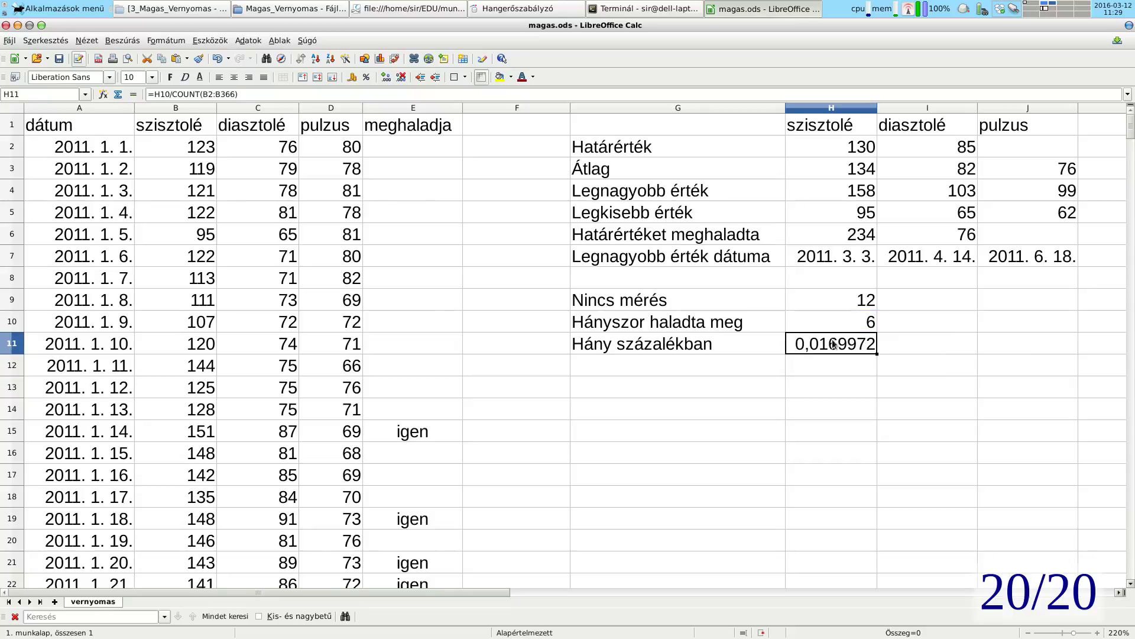
left_click(368, 77)
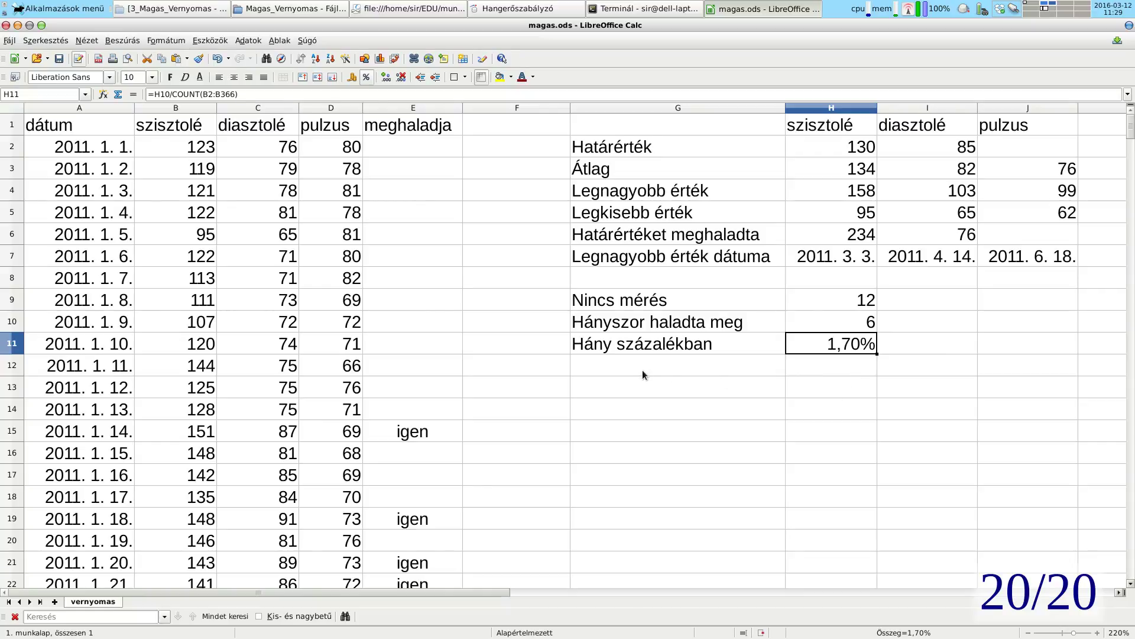
key("ctrl+s")
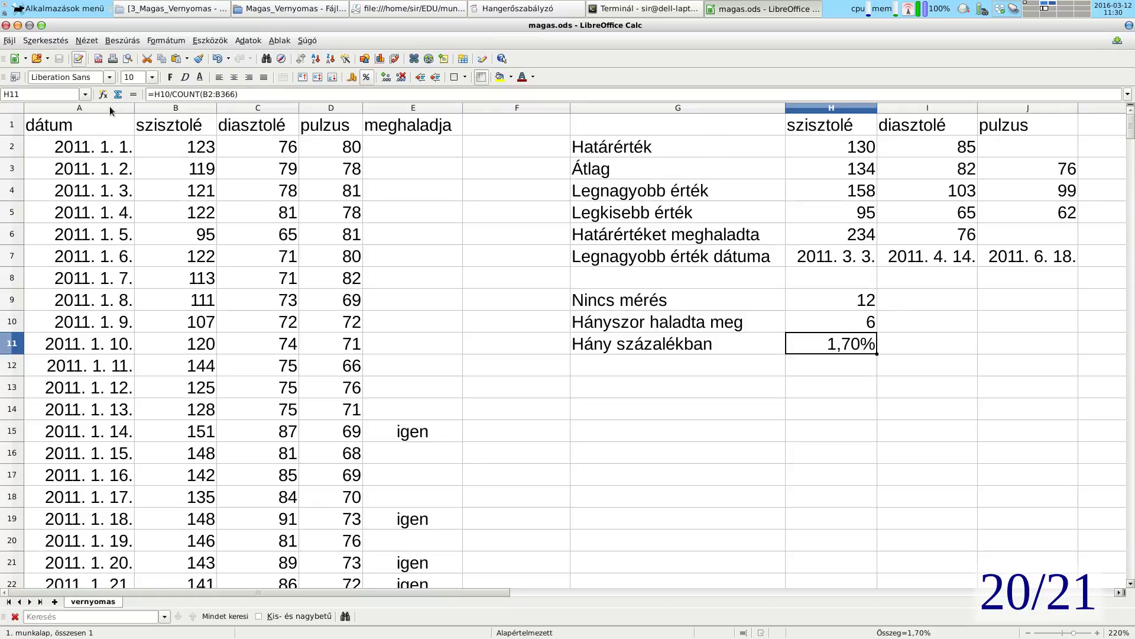
Step: Apply optimal column width to columns A through J with the default extra spacing
left_click_drag(109, 106, 1012, 114)
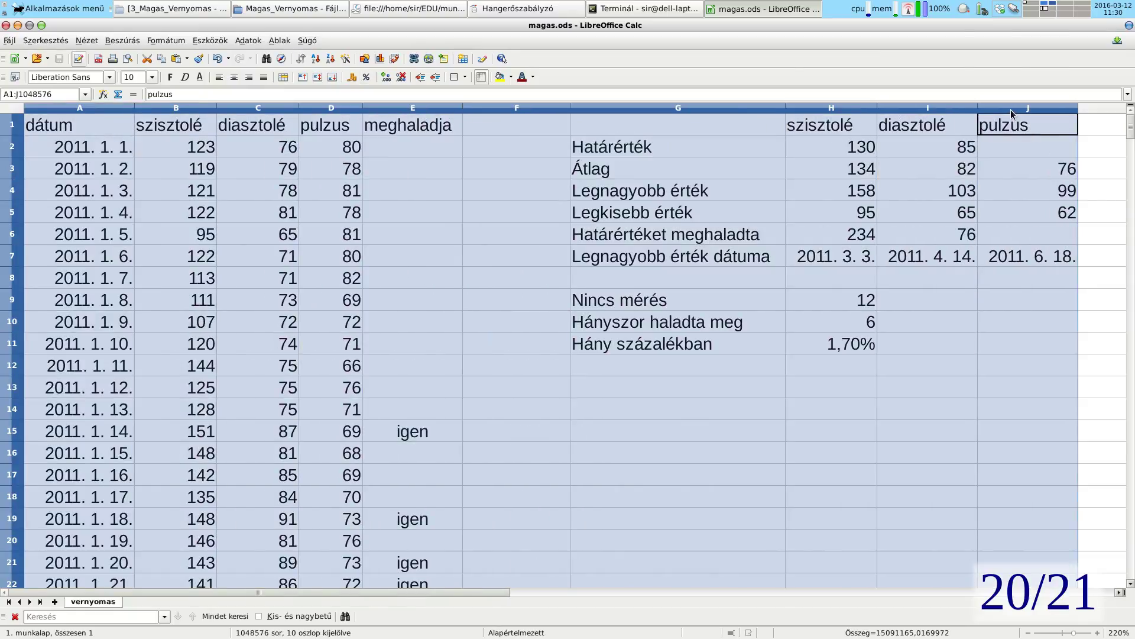
right_click(1011, 112)
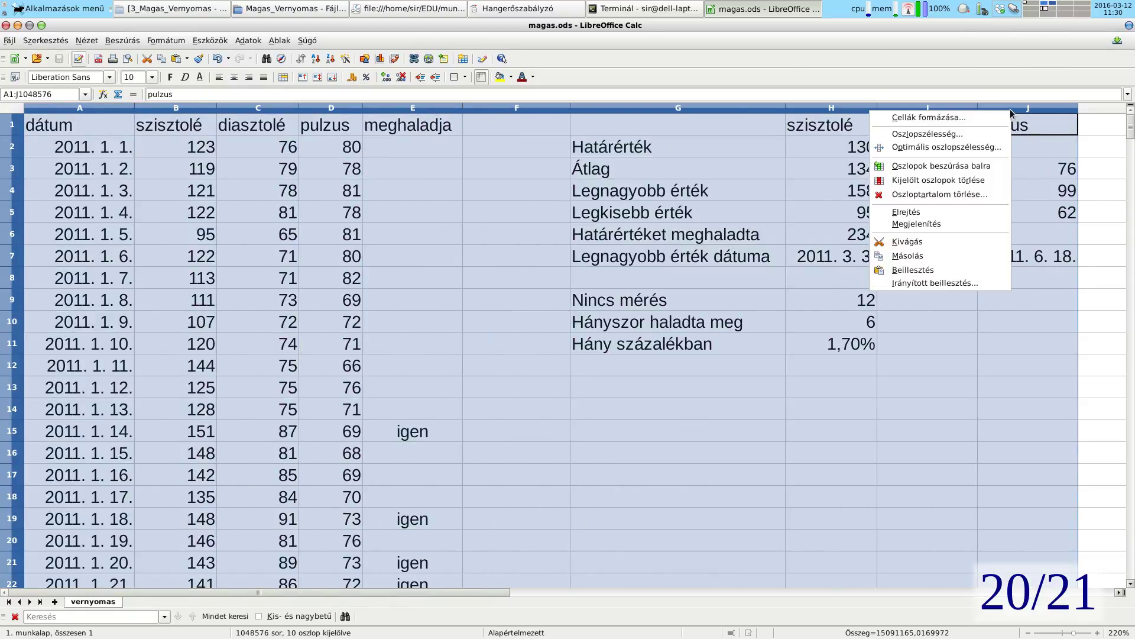
left_click(910, 148)
left_click(568, 354)
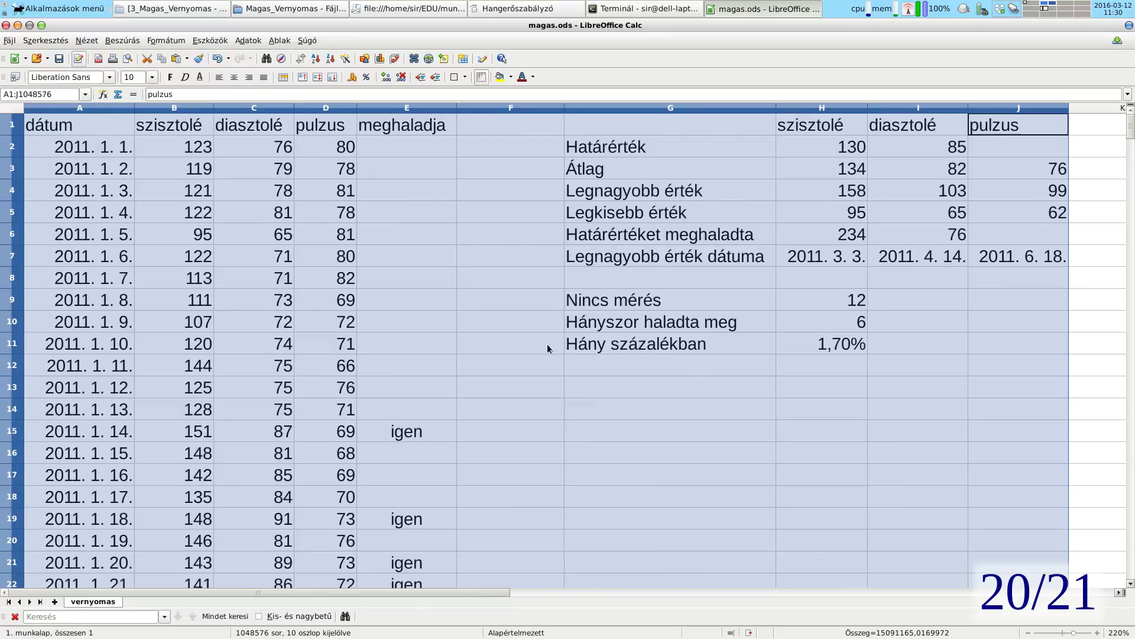
left_click(445, 204)
Step: Check the column widths of I, J and H in the summary table
right_click(929, 109)
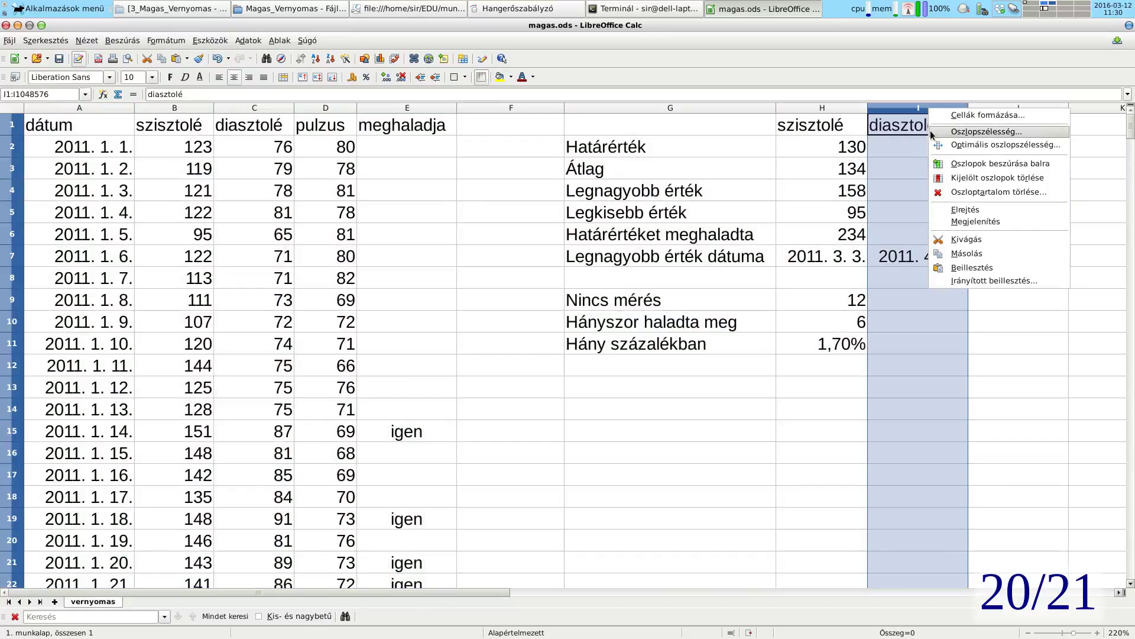
left_click(932, 133)
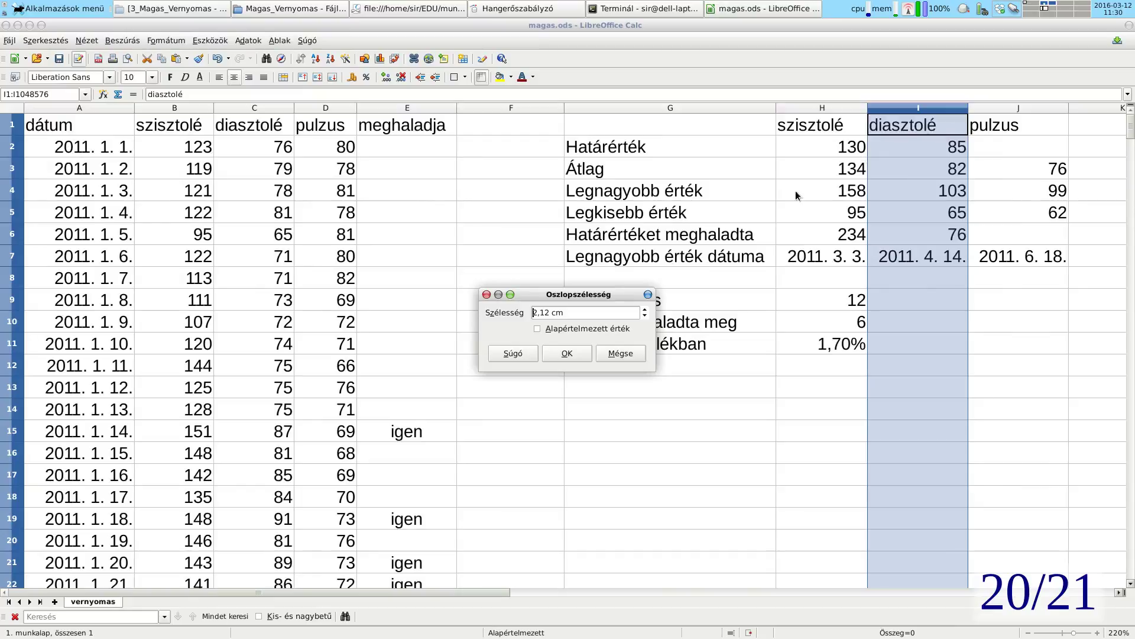
left_click(620, 354)
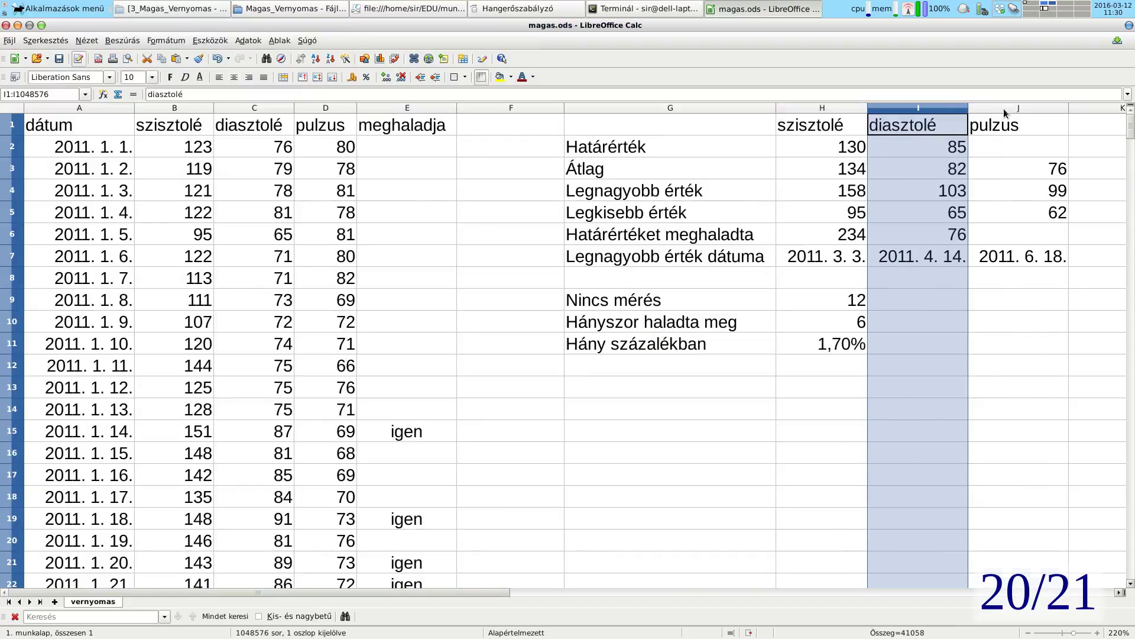
right_click(1003, 108)
left_click(962, 130)
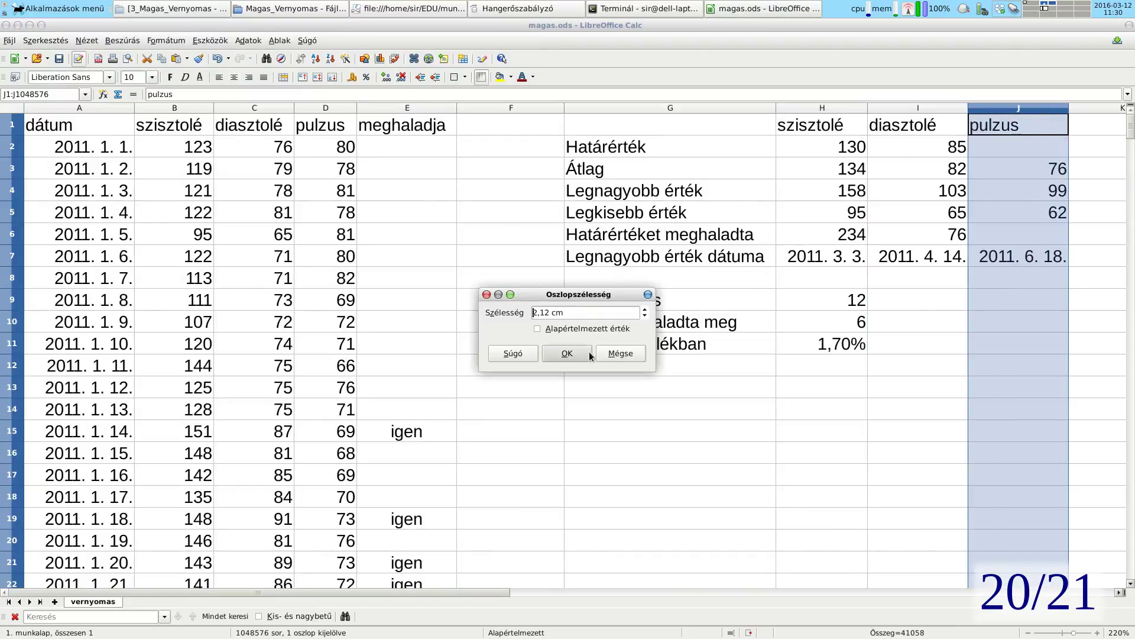
left_click(567, 353)
right_click(818, 109)
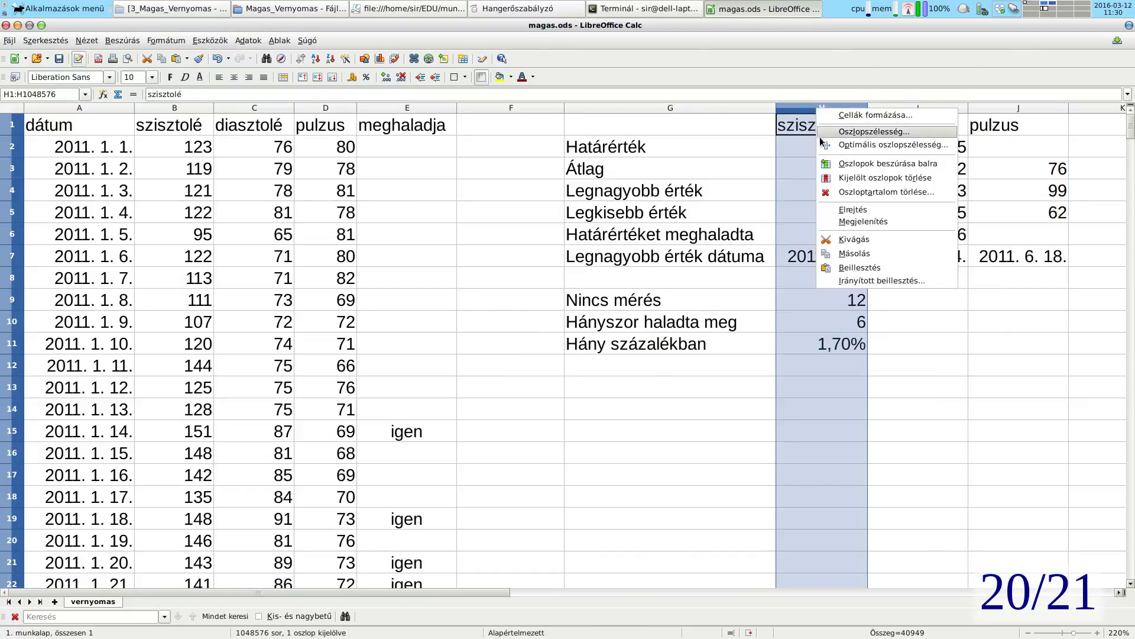
left_click(824, 132)
left_click(569, 354)
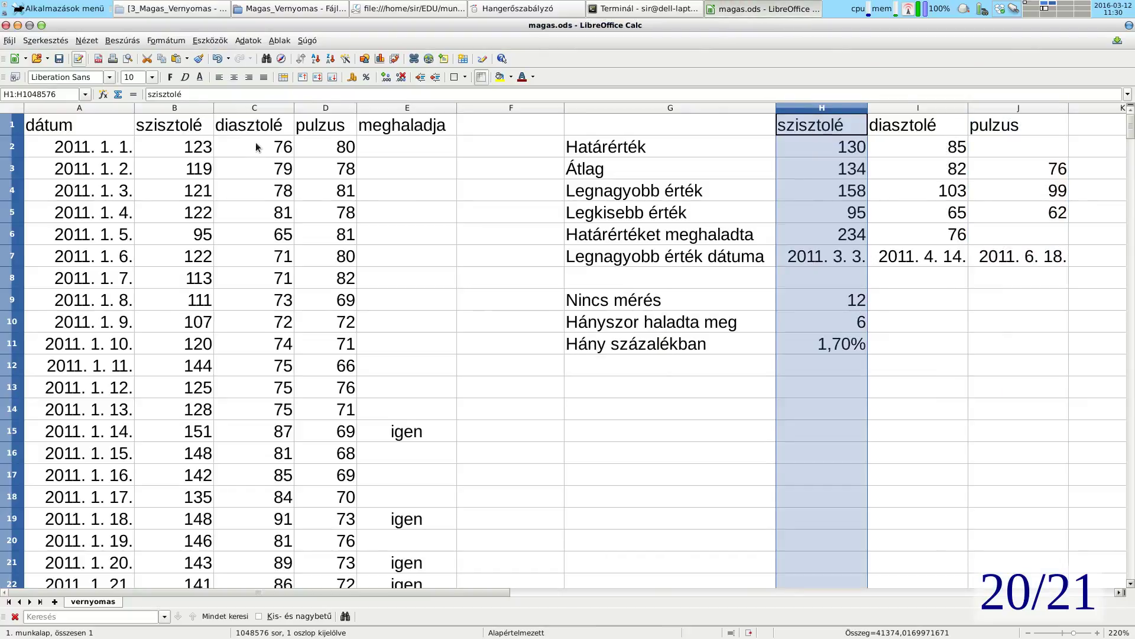
Step: Try to set columns B to D and H to J to a common width of 1,12 cm, and undo the change
left_click(1001, 109, "shift")
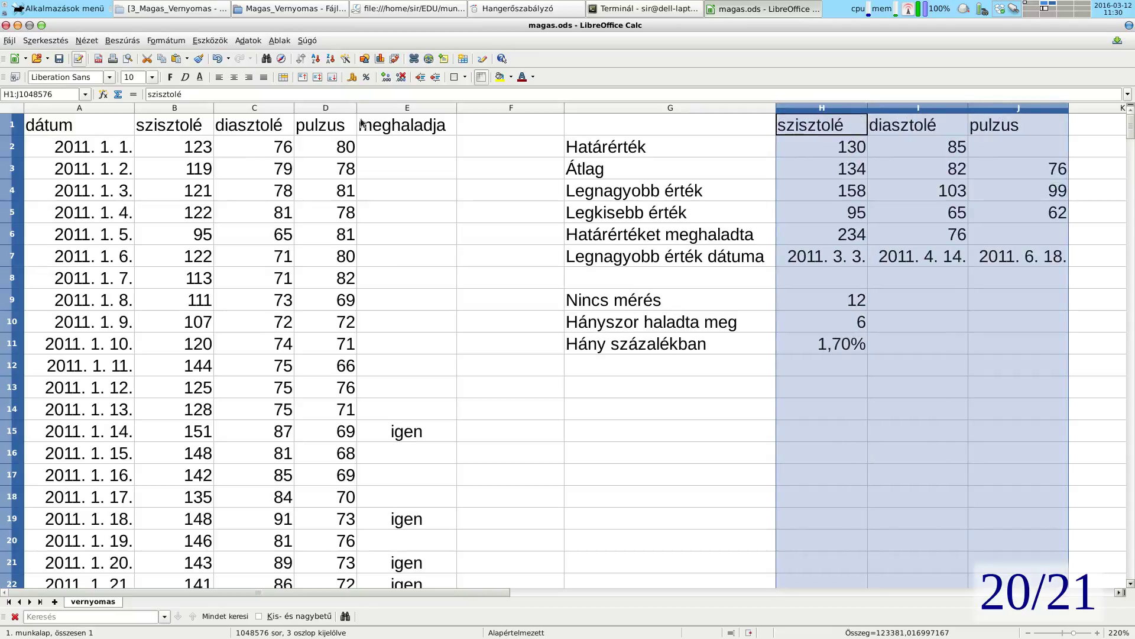
left_click_drag(327, 109, 178, 108)
right_click(179, 109)
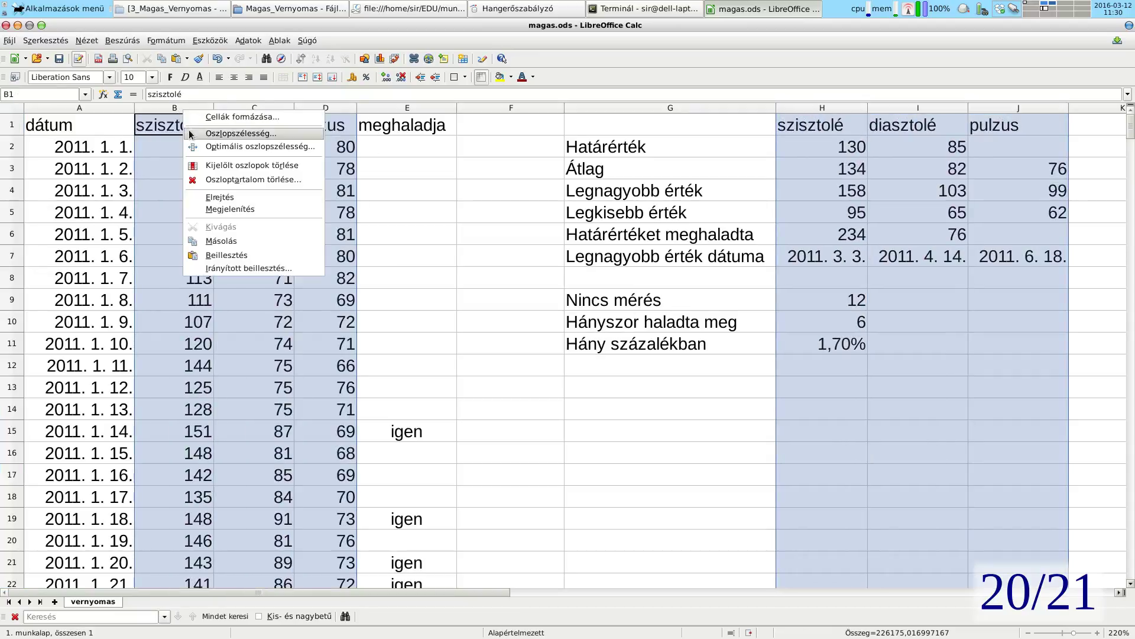
left_click(191, 134)
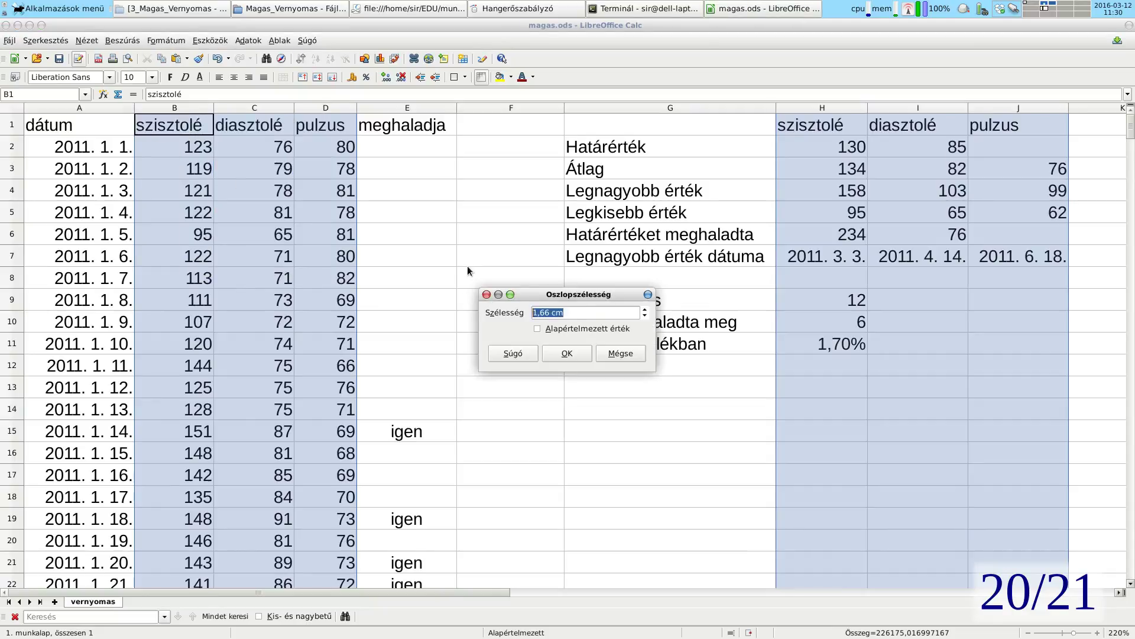
type("1,12")
left_click(570, 354)
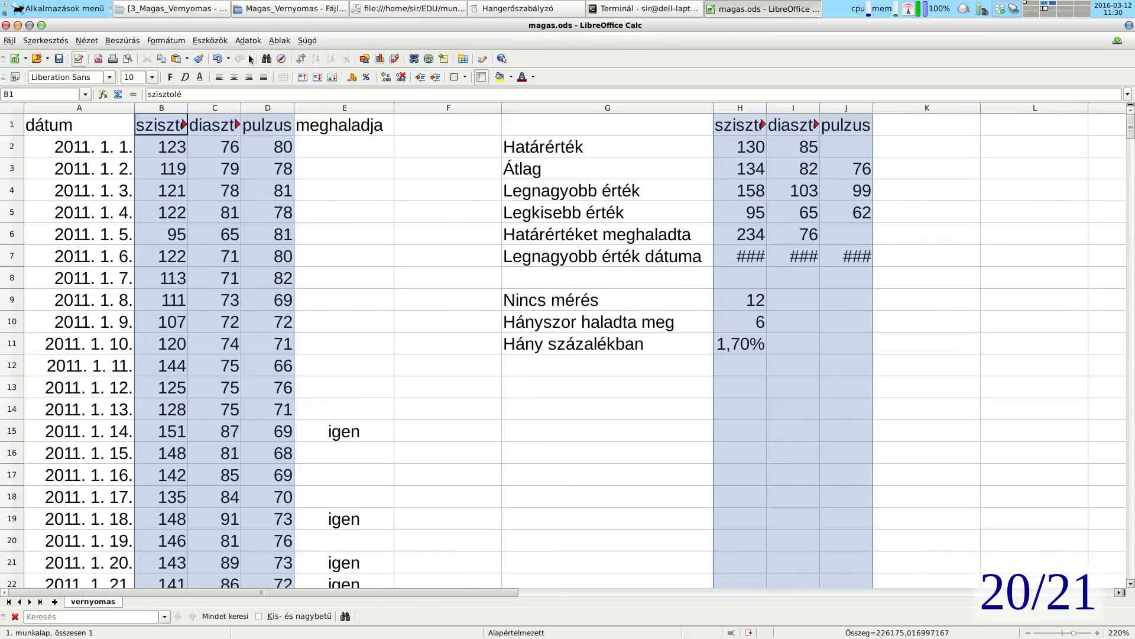
left_click(221, 54)
left_click(666, 235)
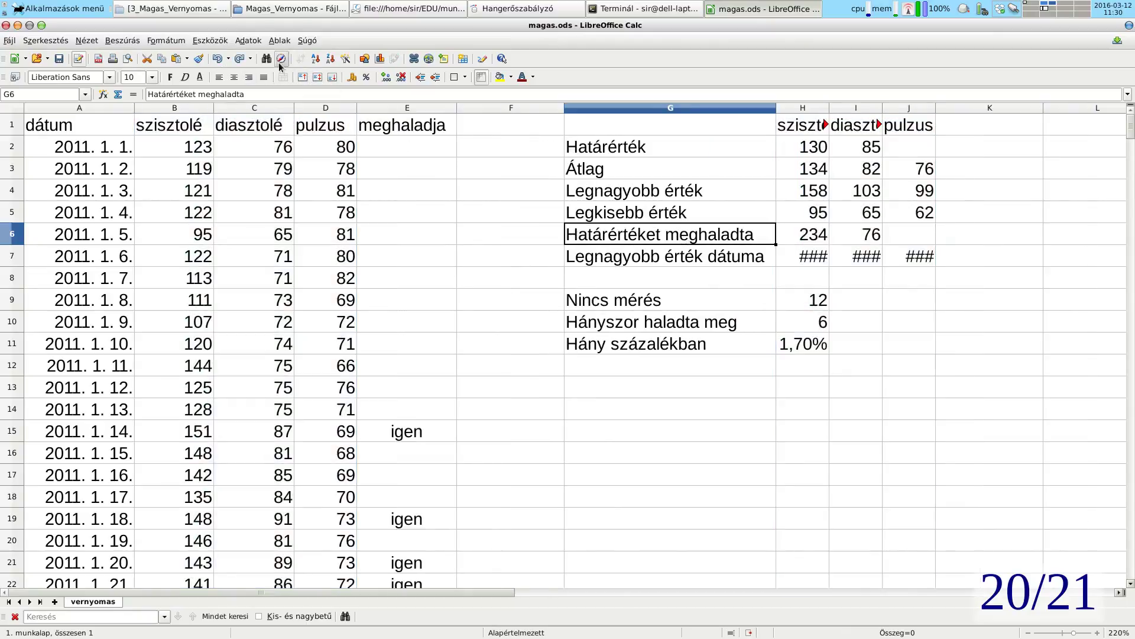
Step: Apply optimal column width to every column of the sheet with the default extra spacing
left_click(12, 108)
right_click(609, 111)
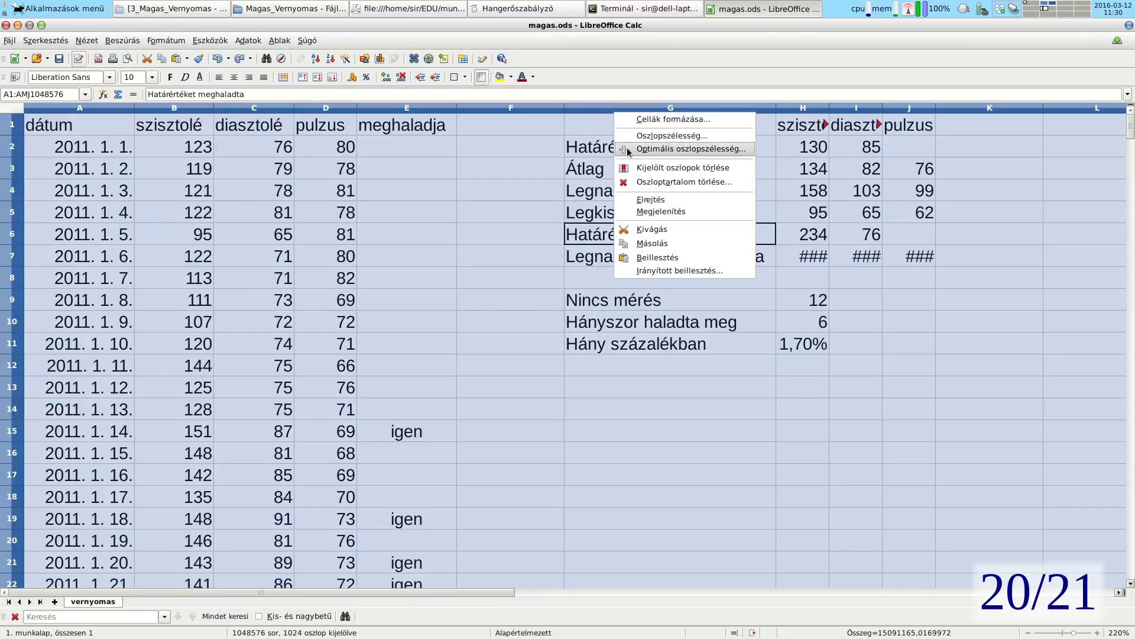
left_click(628, 149)
left_click(567, 353)
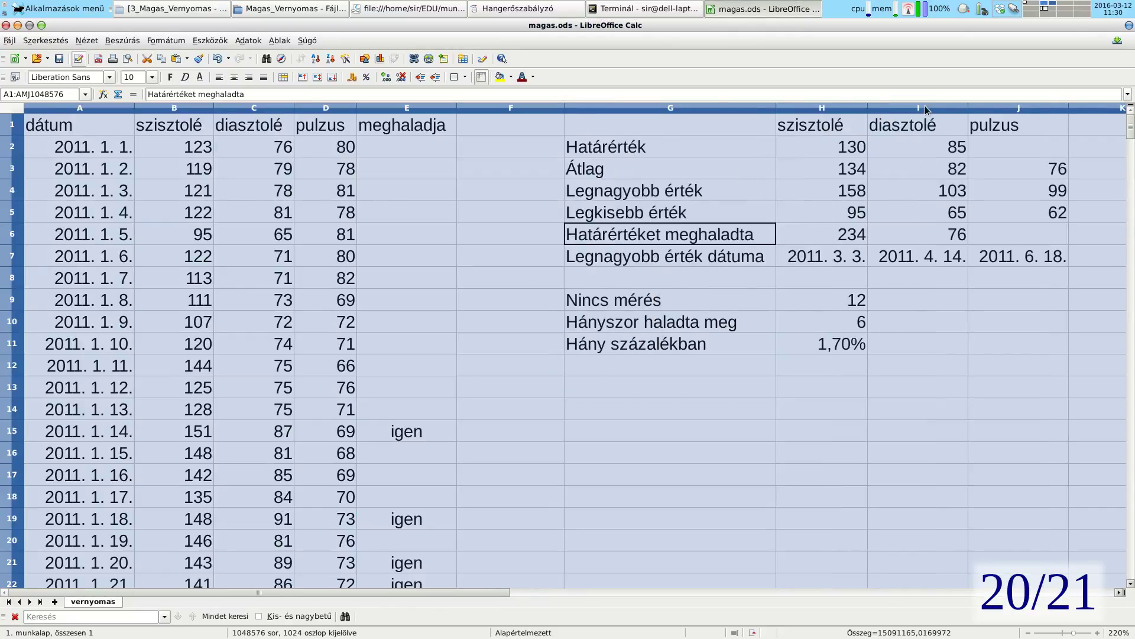
left_click(913, 148)
Step: Check the width of column I without changing it
right_click(923, 107)
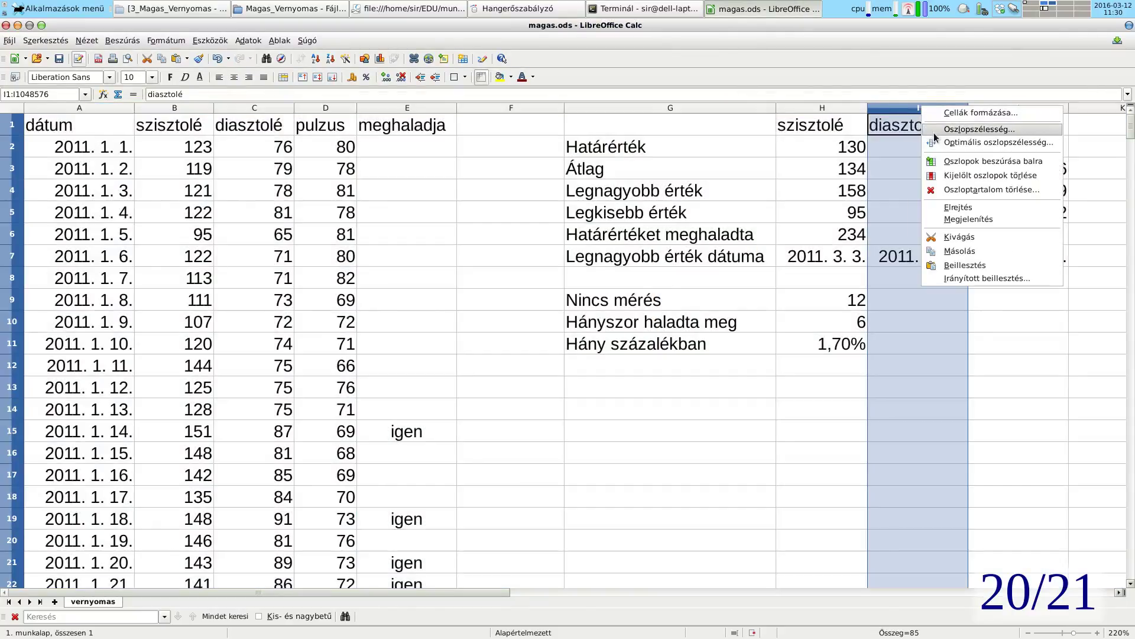
left_click(936, 133)
left_click_drag(562, 311, 446, 295)
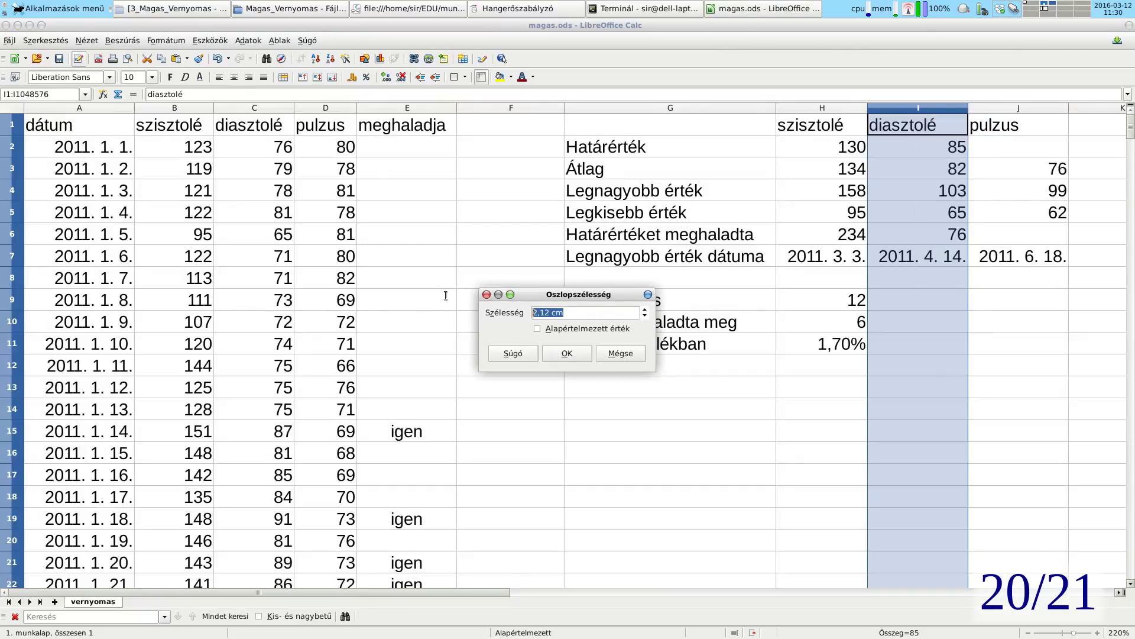
left_click(623, 357)
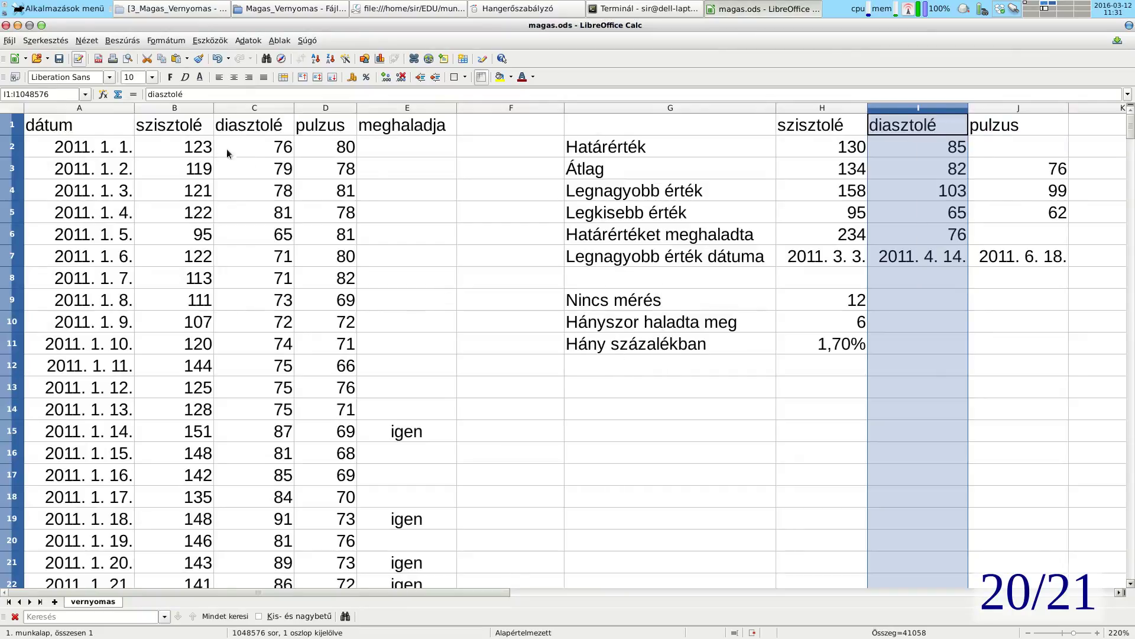
Step: Set columns B to D and H to J to a common width of 2,12 cm
left_click_drag(200, 108, 325, 109)
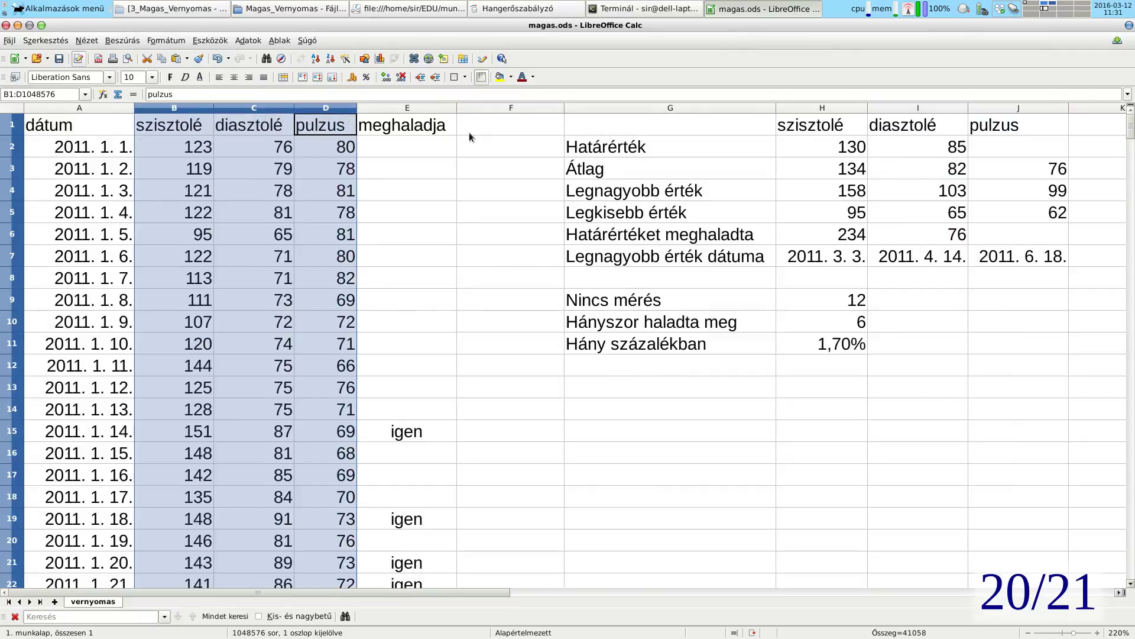
left_click_drag(808, 108, 979, 110)
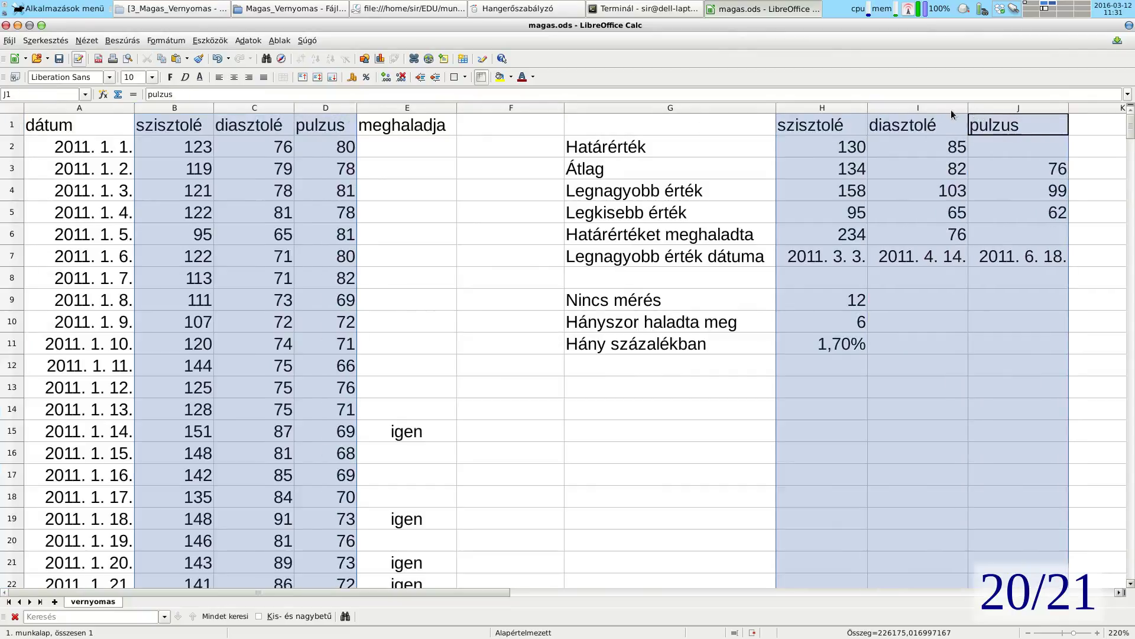
right_click(951, 109)
left_click(955, 137)
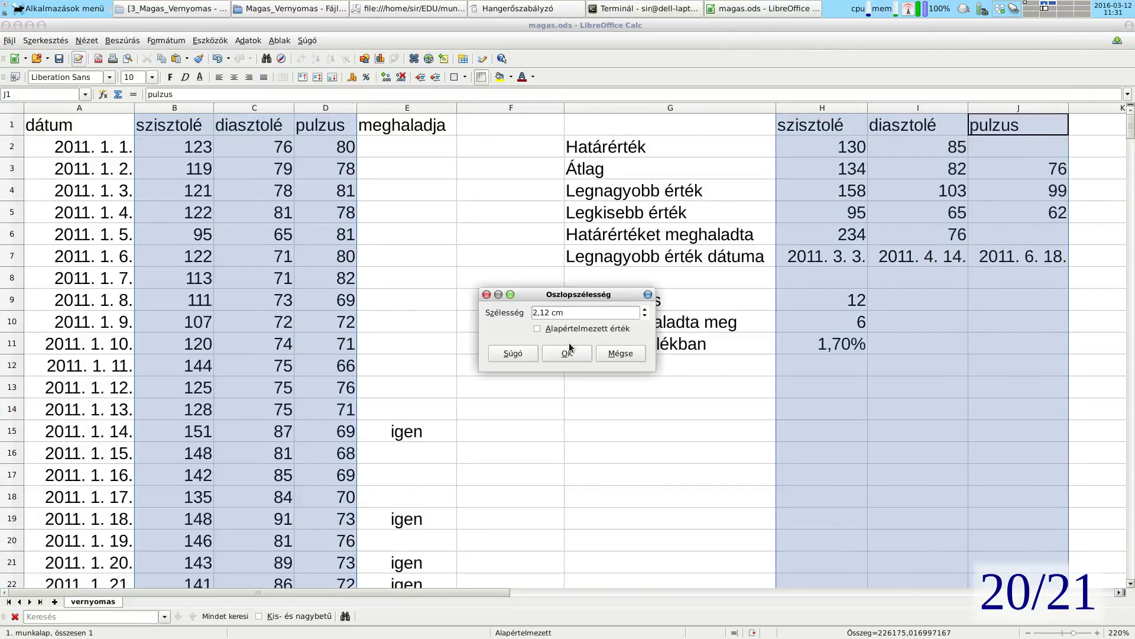
left_click(569, 350)
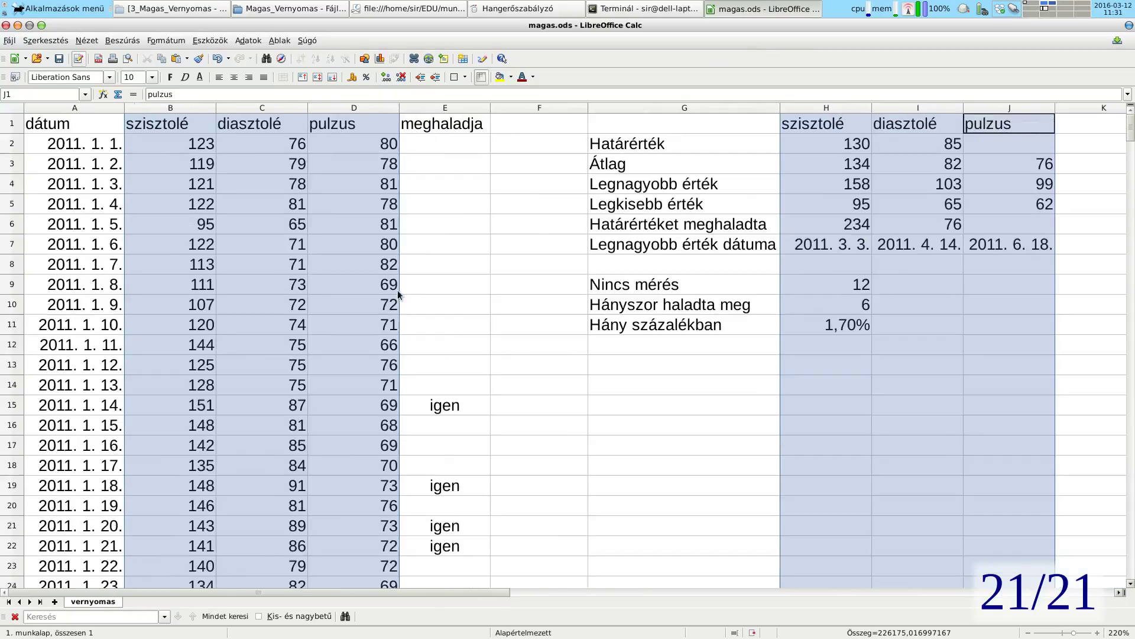
left_click(537, 265)
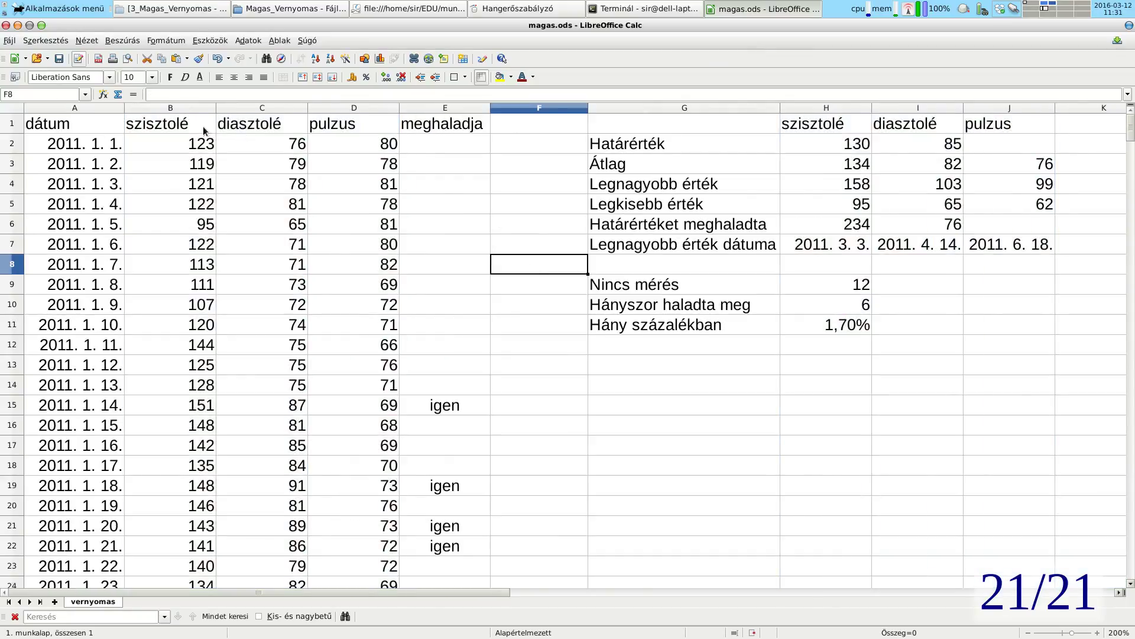
Step: Narrow the empty column F between the measurements and the summary table to about 0,60 cm
left_click_drag(208, 107, 501, 114)
left_click(565, 131)
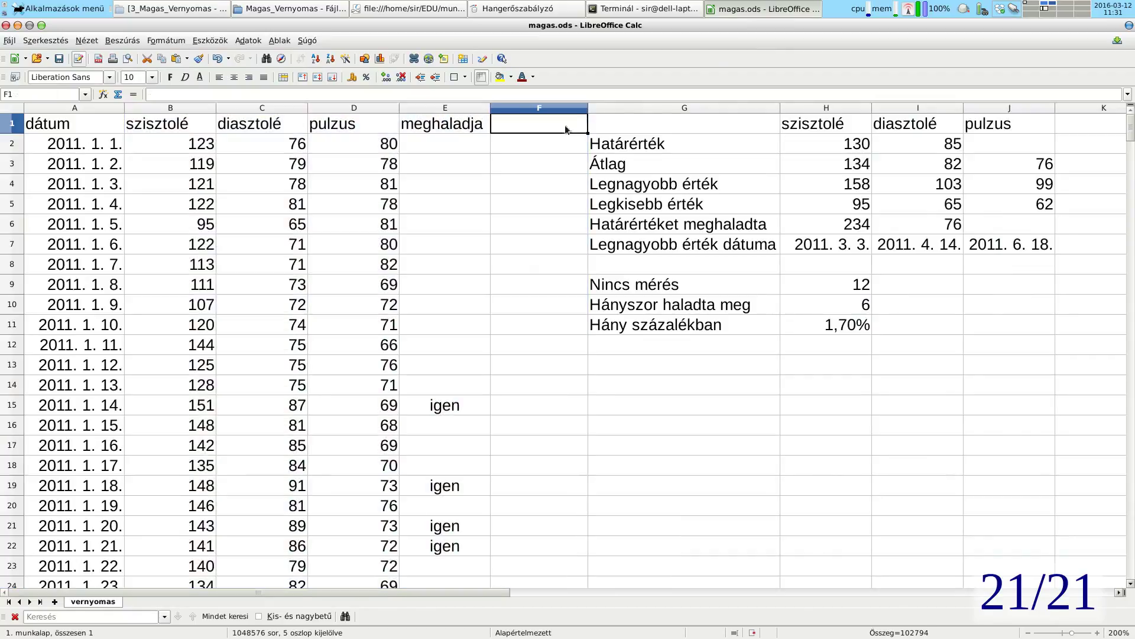
left_click_drag(588, 109, 516, 109)
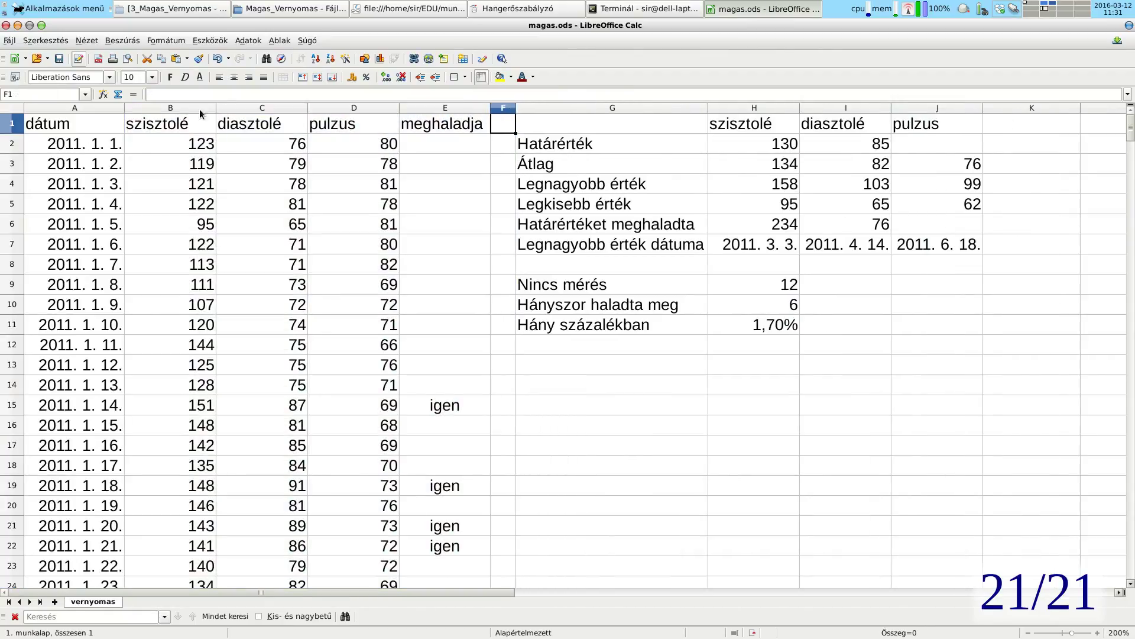
Step: Check the column width of the ranges B to H and D to F without changing it
left_click_drag(200, 109, 736, 111)
right_click(737, 111)
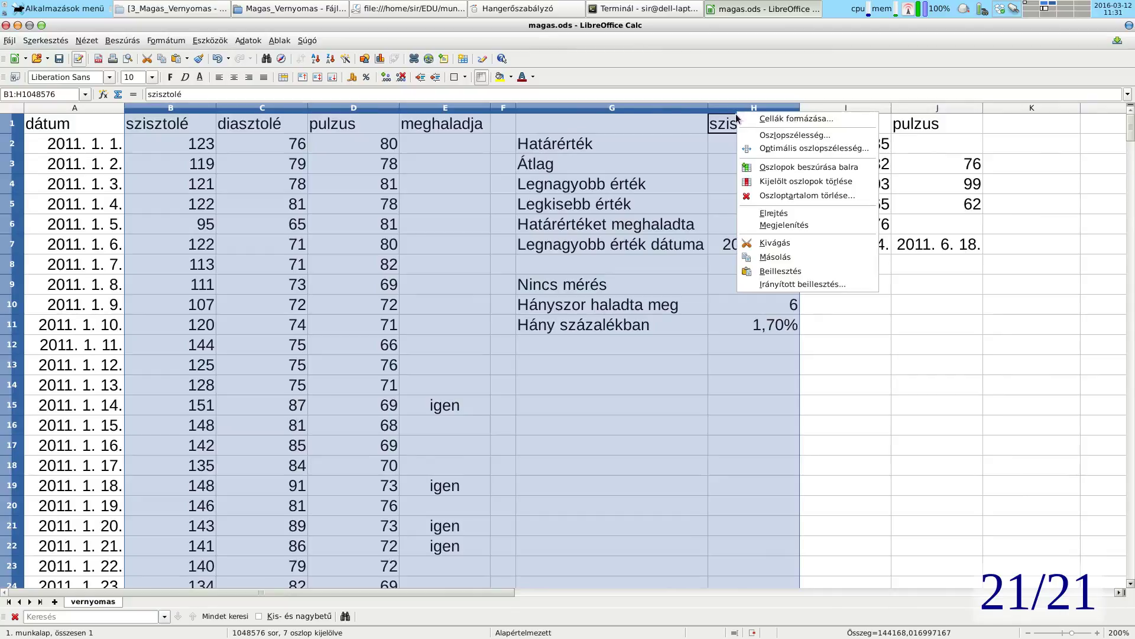
left_click(757, 136)
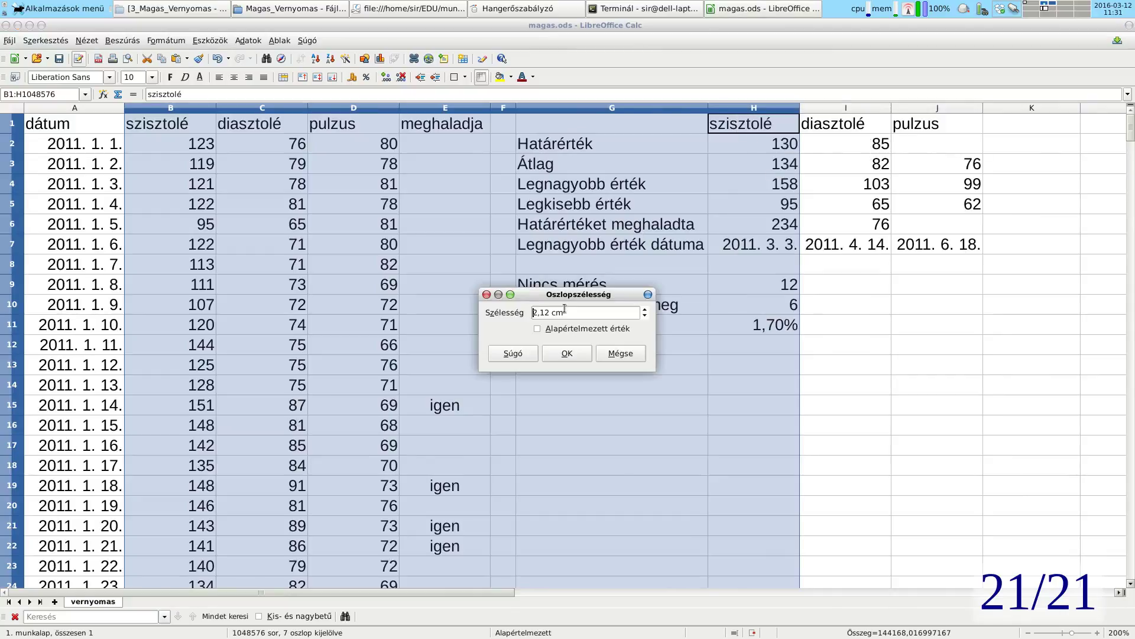
left_click(621, 353)
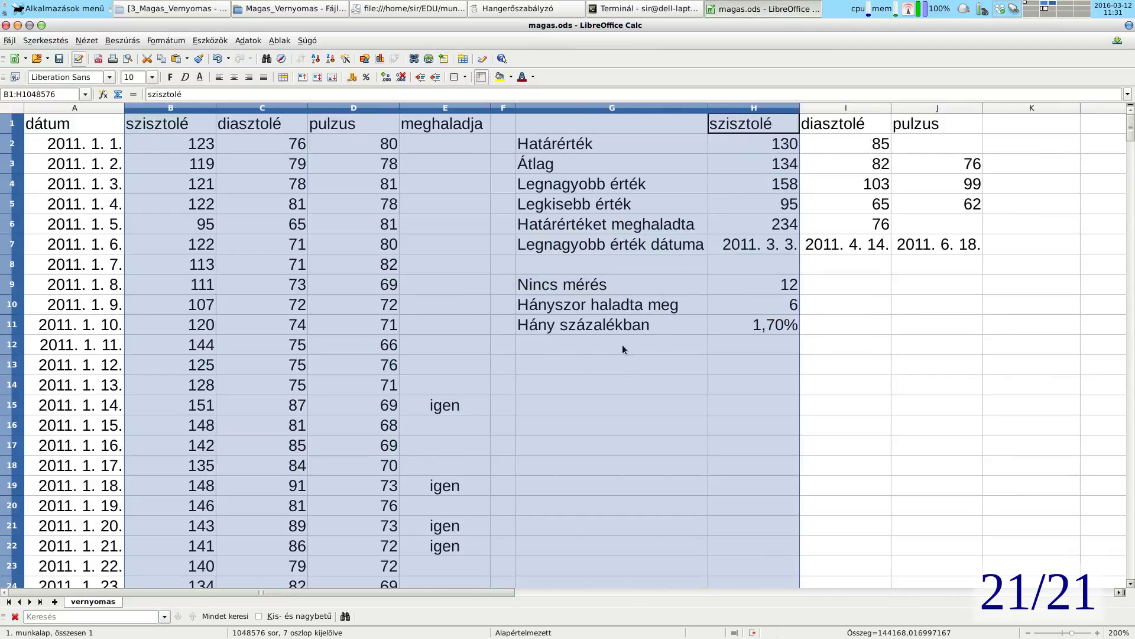
left_click(601, 388)
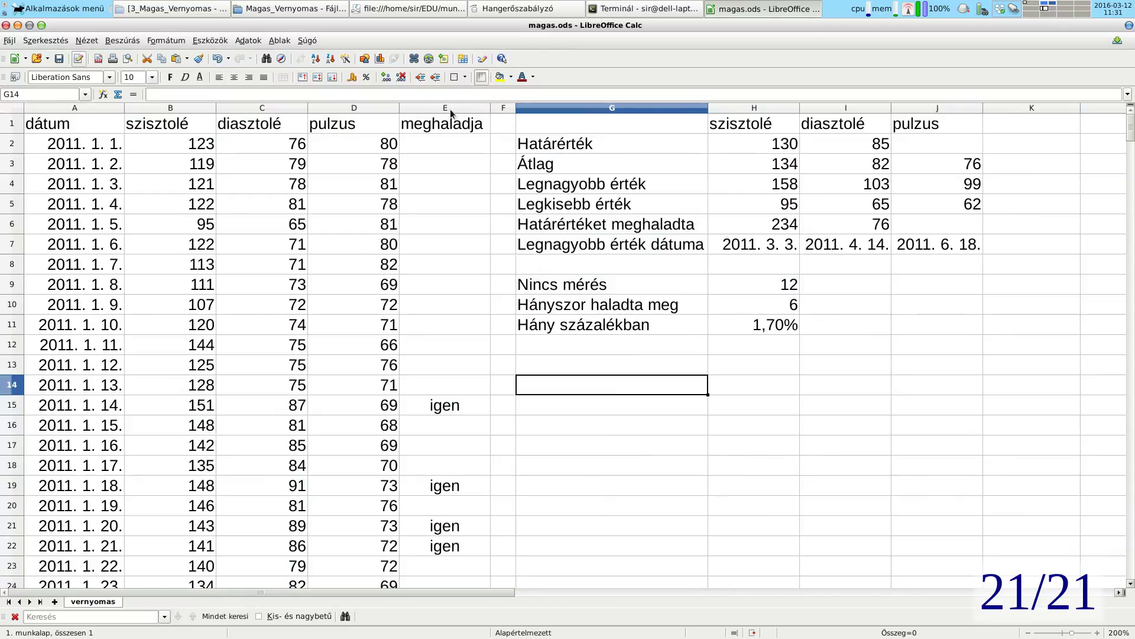
left_click_drag(378, 112, 503, 110)
right_click(503, 110)
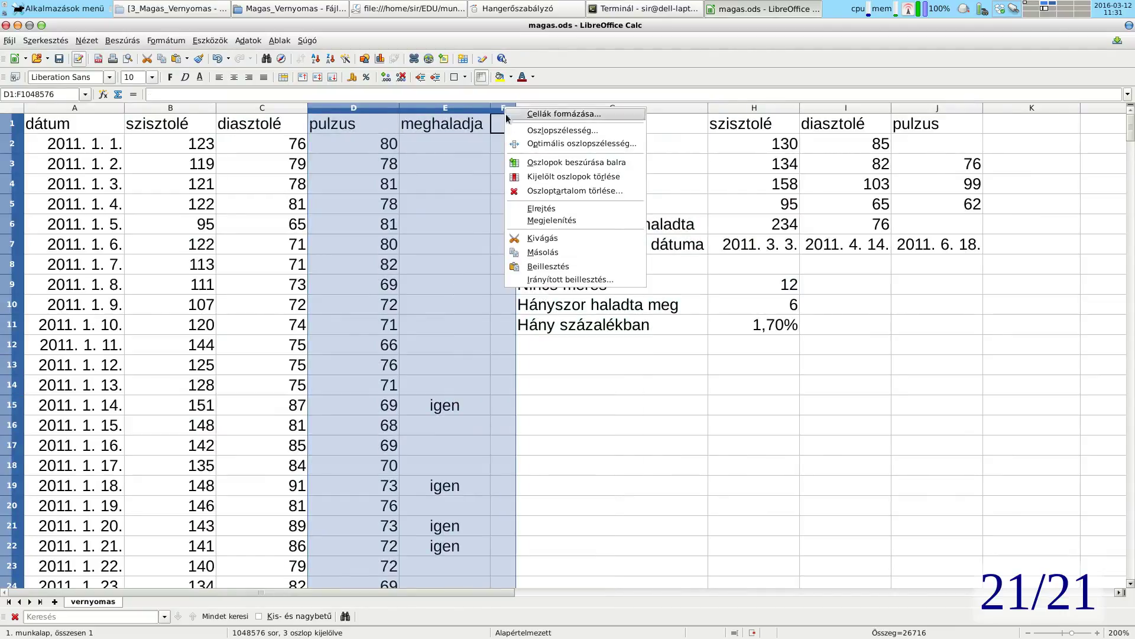
left_click(532, 124)
left_click(620, 353)
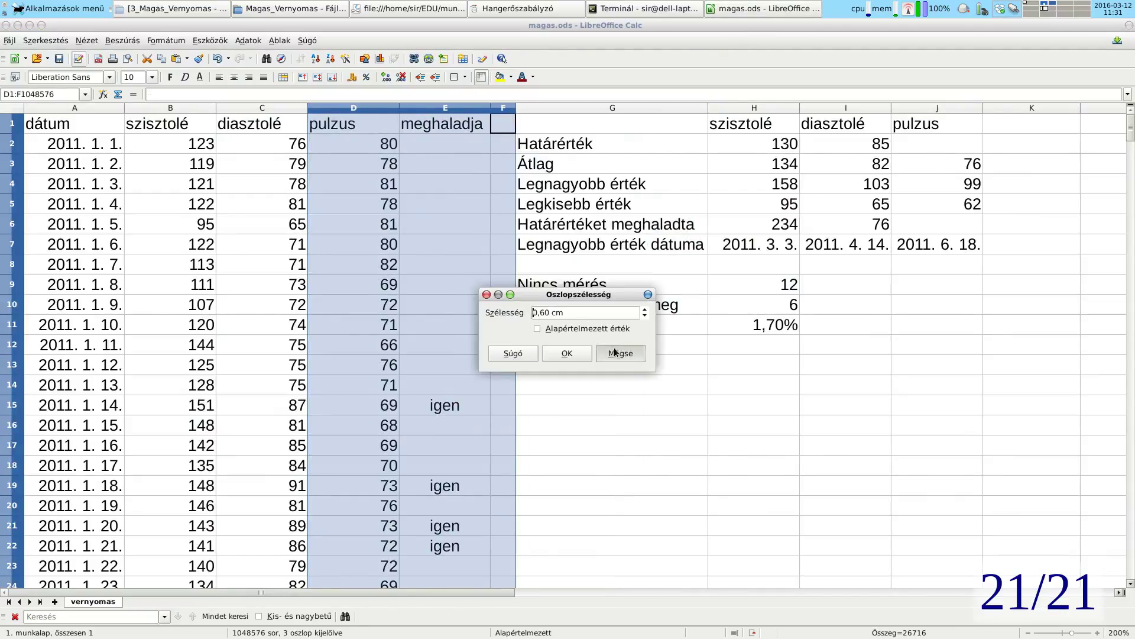
left_click(504, 204)
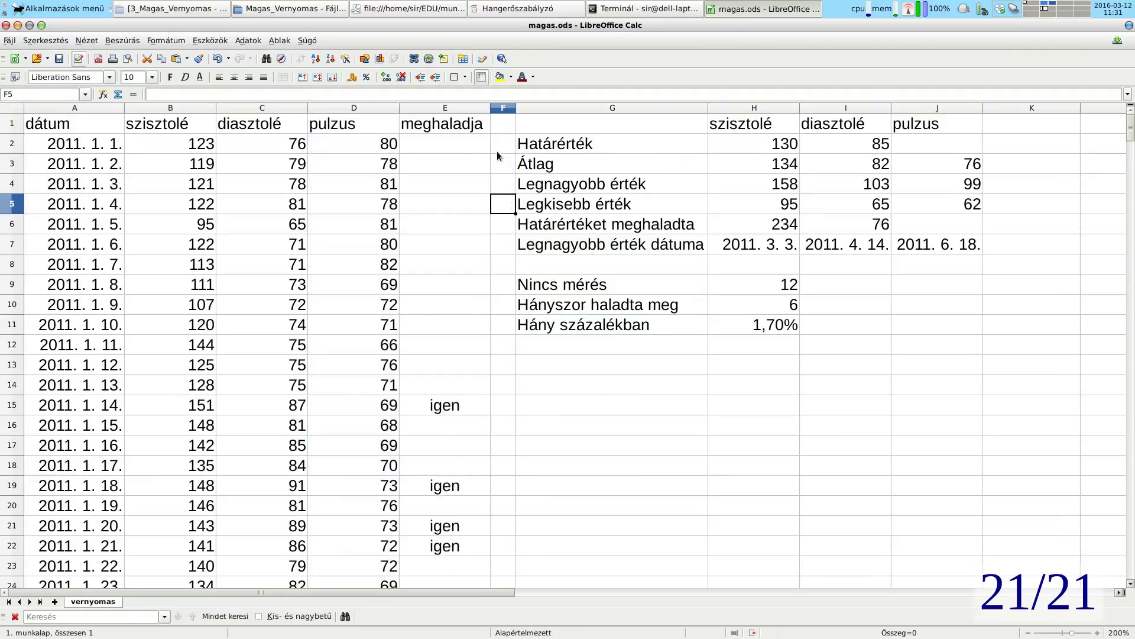
Step: Widen the empty separator column F slightly and save the spreadsheet
left_click_drag(516, 113, 546, 113)
key("ctrl+s")
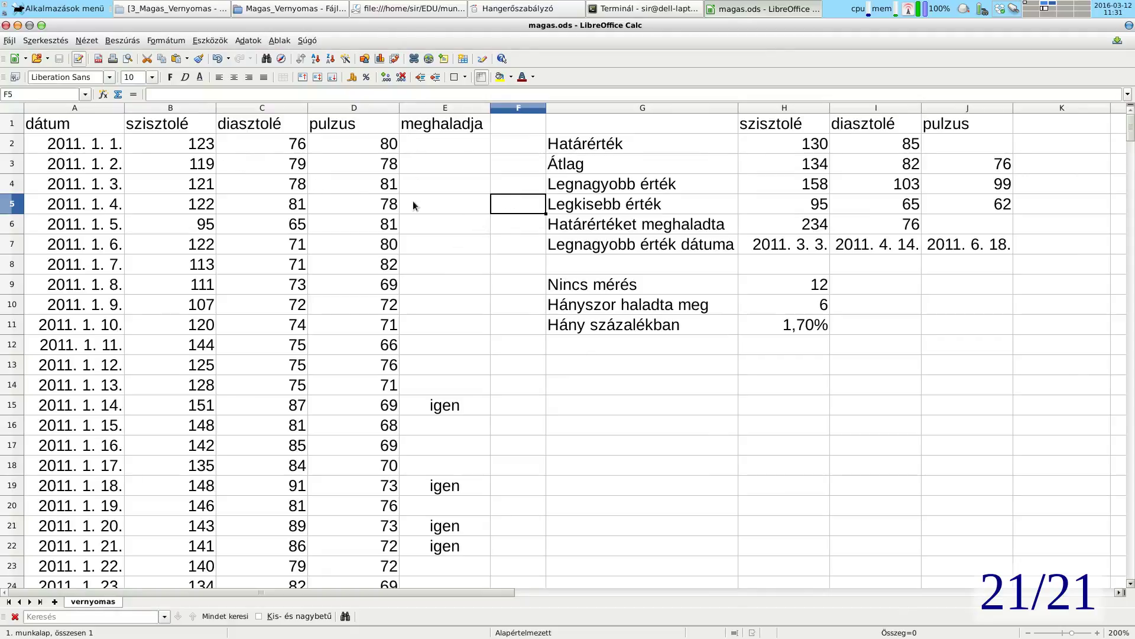
Step: Apply the custom number format 0" Hgmm" to the systolic and diastolic readings in B2:C366
left_click_drag(196, 146, 261, 162)
scroll(261, 243, "down", 20)
scroll(254, 254, "down", 20)
scroll(313, 308, "up", 9)
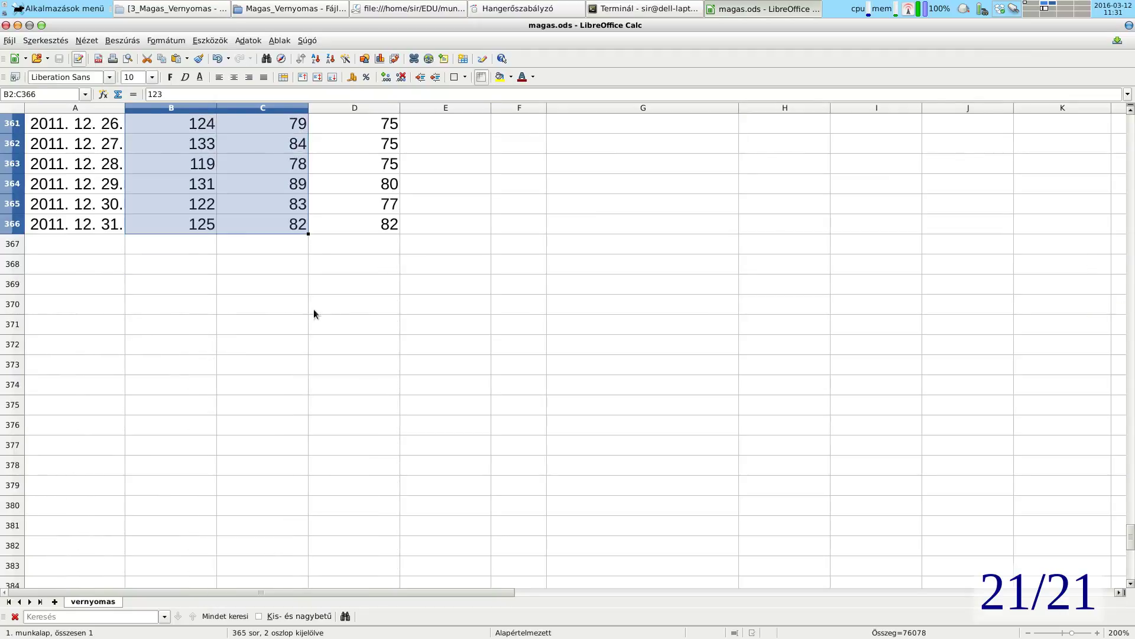
scroll(317, 308, "up", 20)
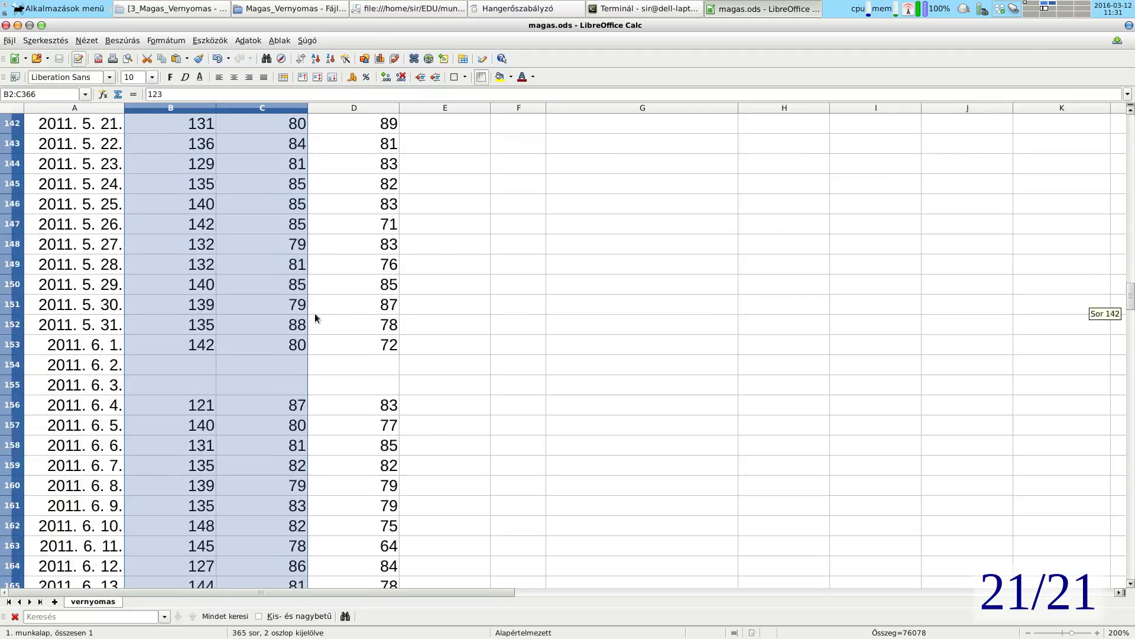
scroll(313, 320, "up", 20)
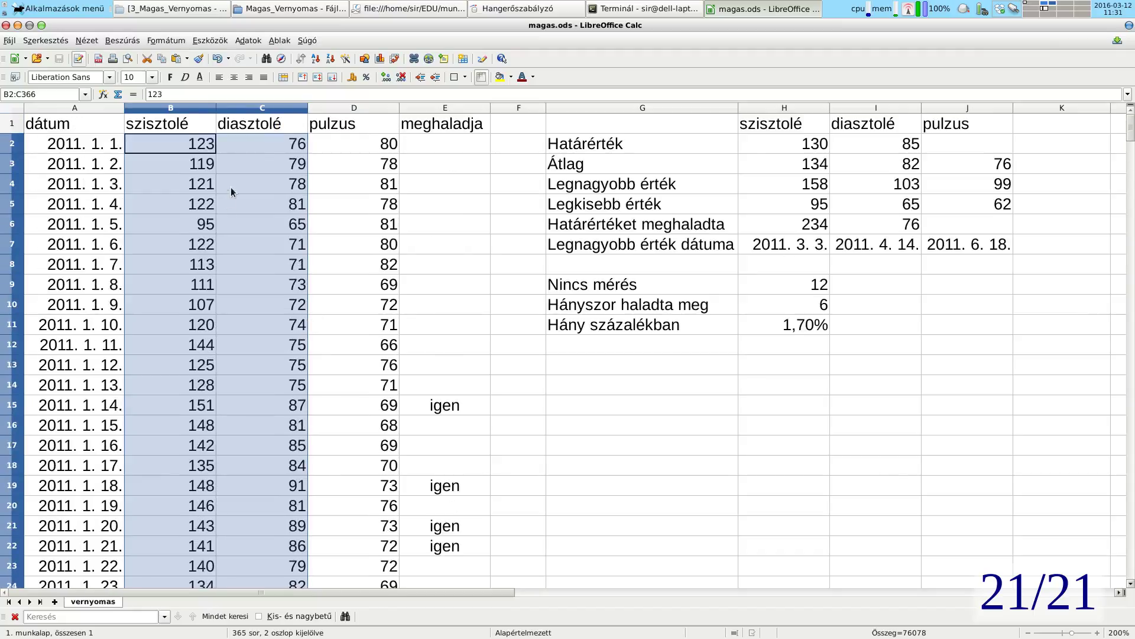
left_click(166, 41)
left_click(166, 86)
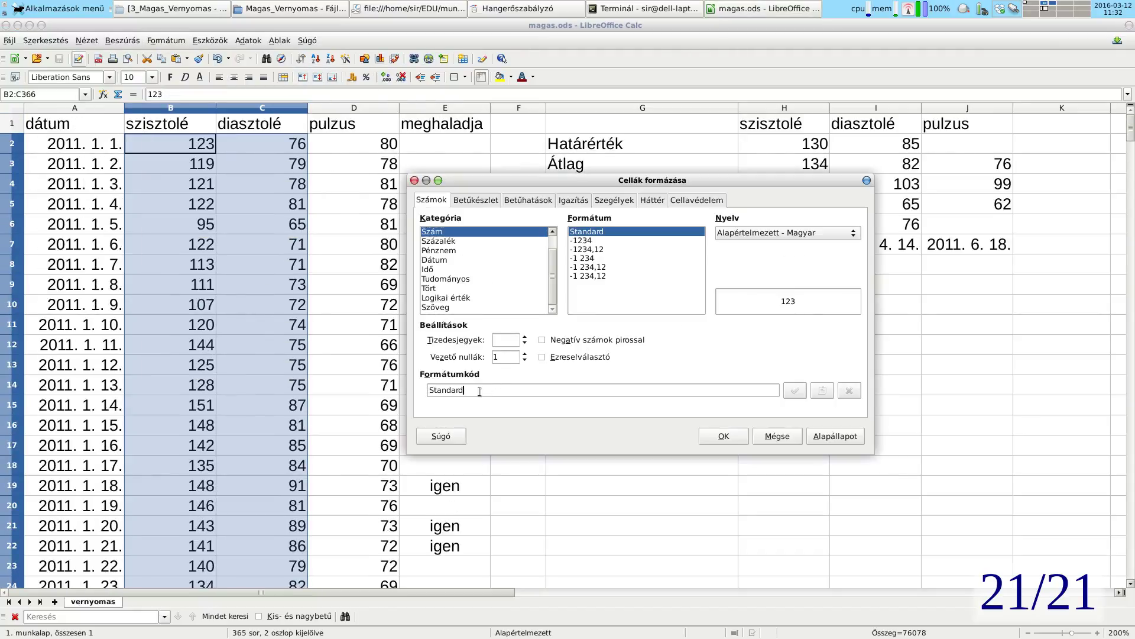
double_click(479, 391)
type("0\" ")
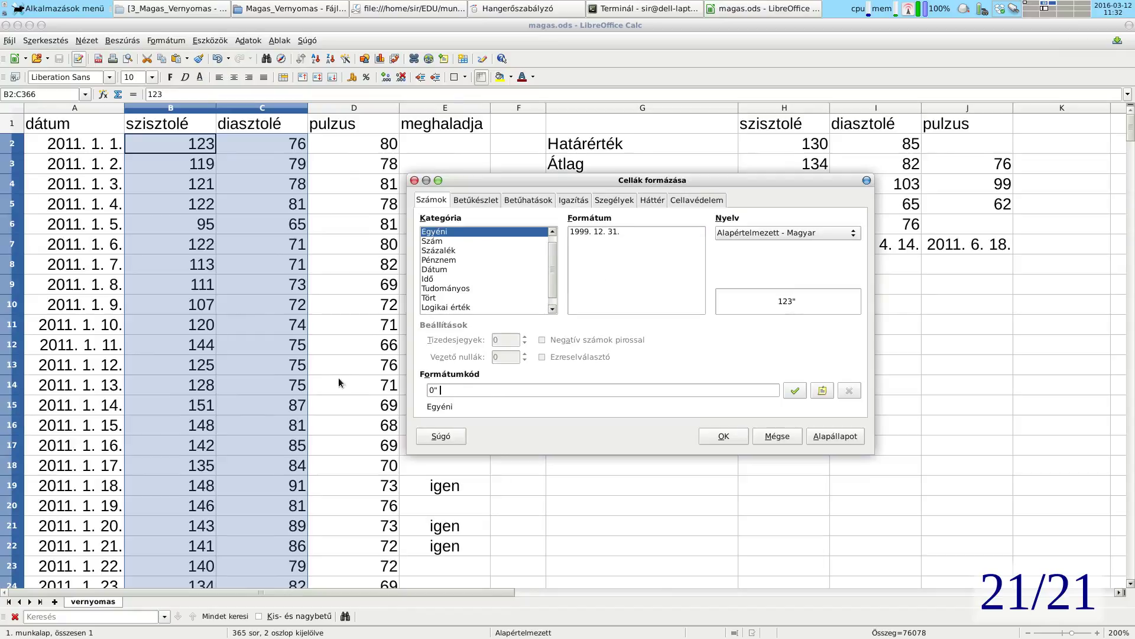
type("Hgmm\"")
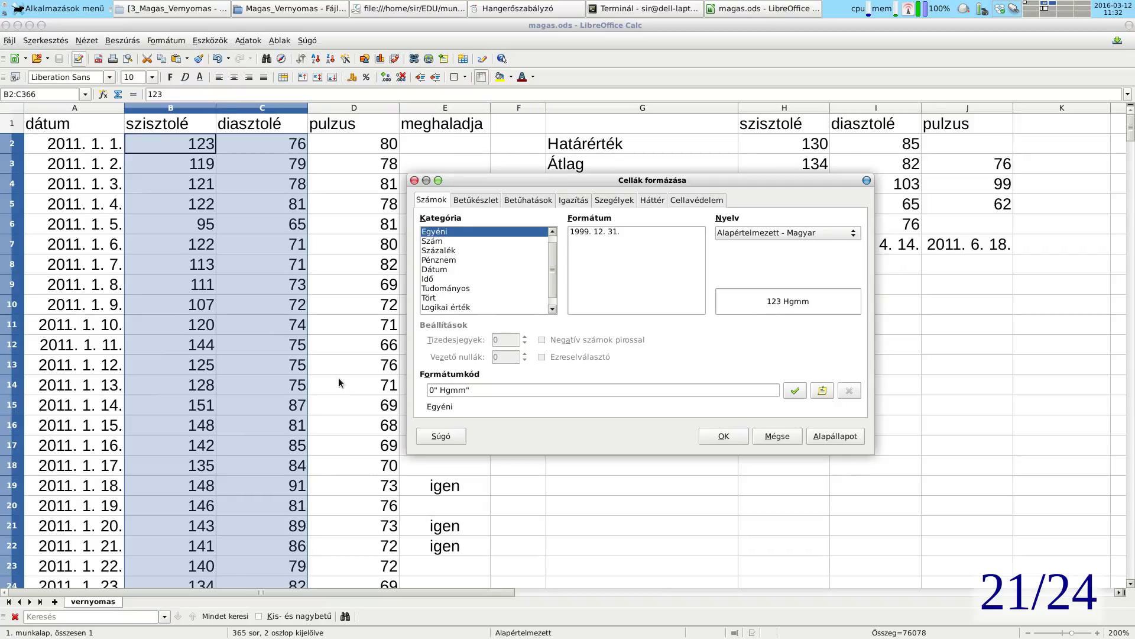
key("Return")
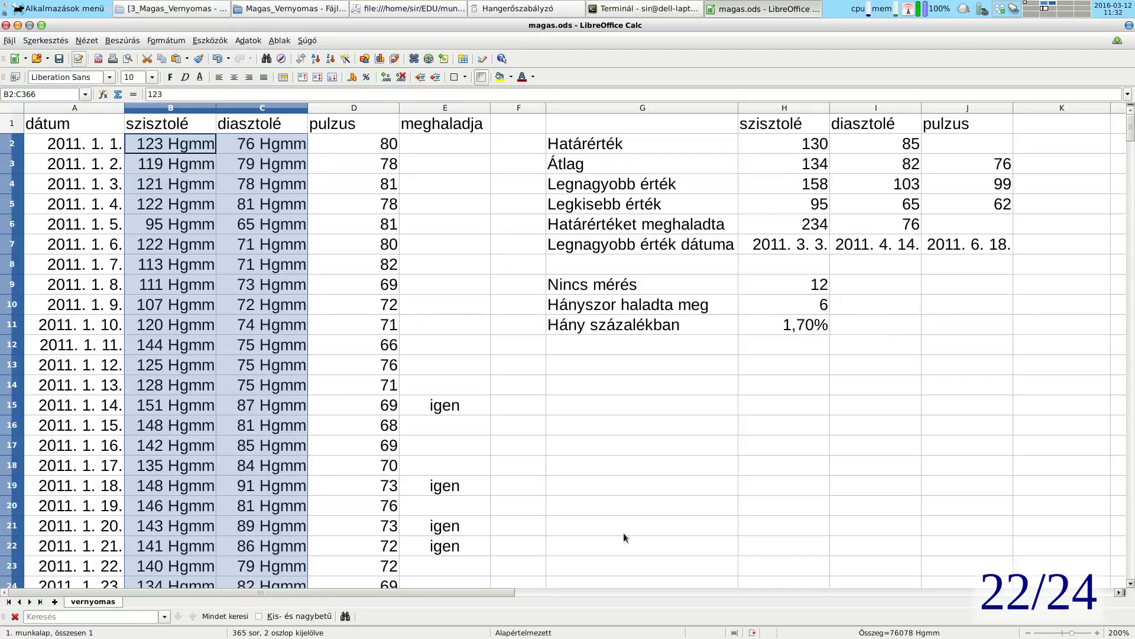
Step: Display the percentage in cell H11 without decimal places
left_click(796, 329)
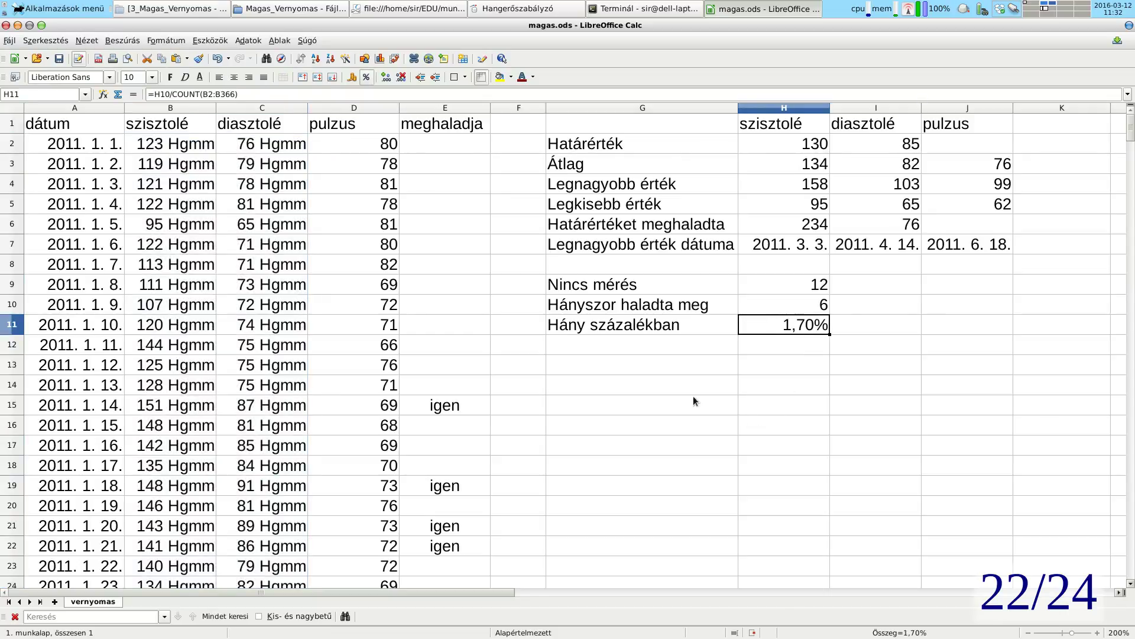
left_click(401, 77)
left_click(401, 78)
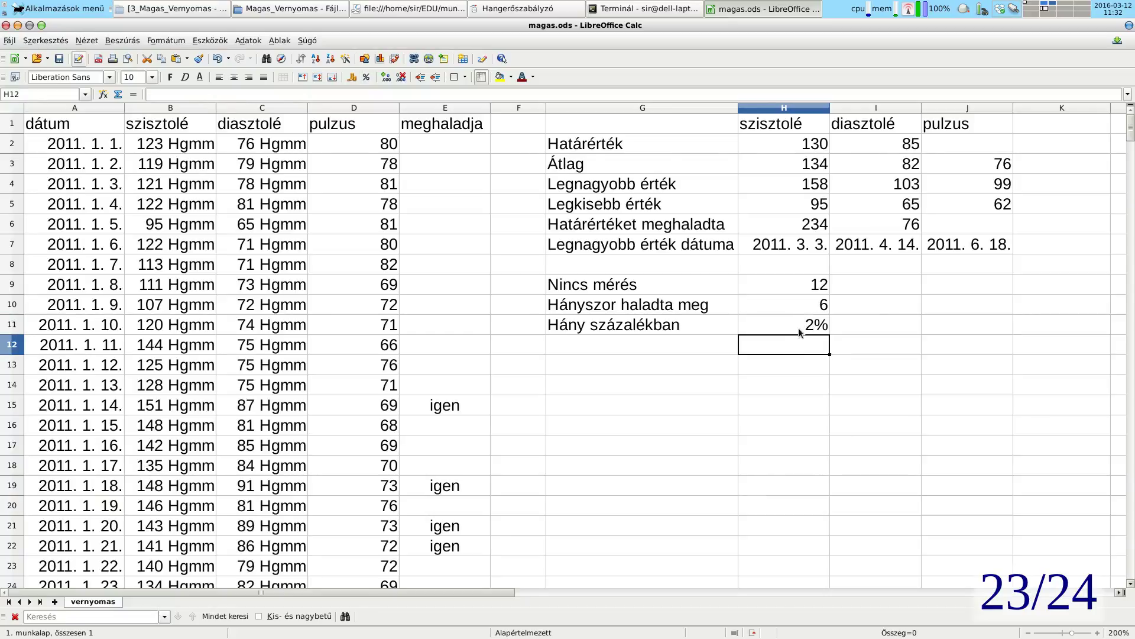
Step: Inspect the percentage formula in cell H11 without changing it
double_click(798, 328)
key("ctrl+shift+5")
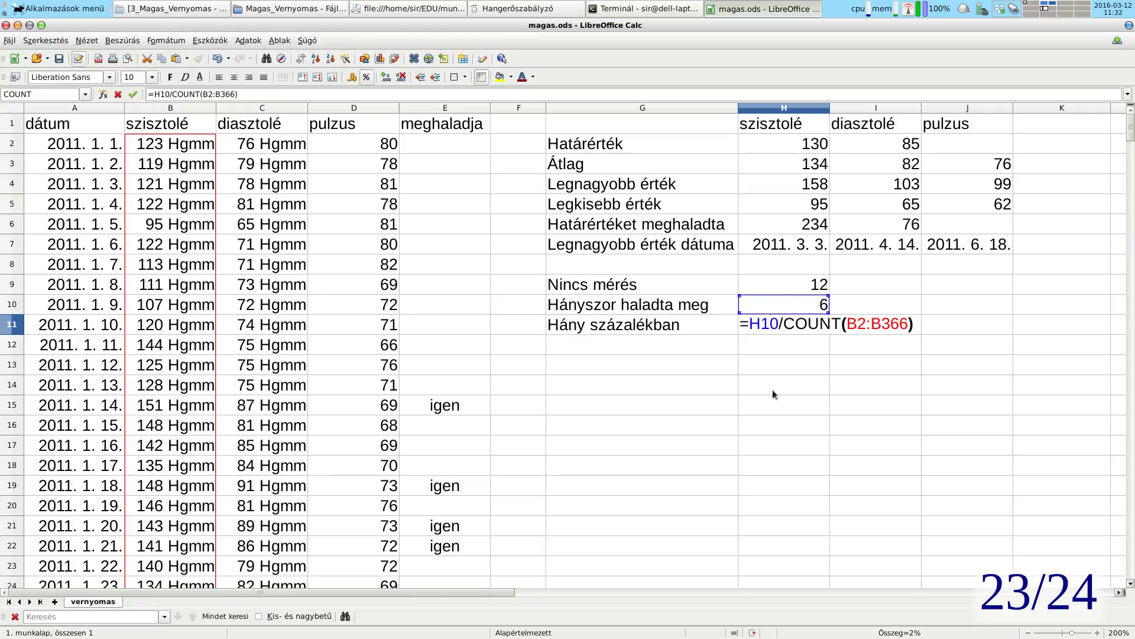
key("Return")
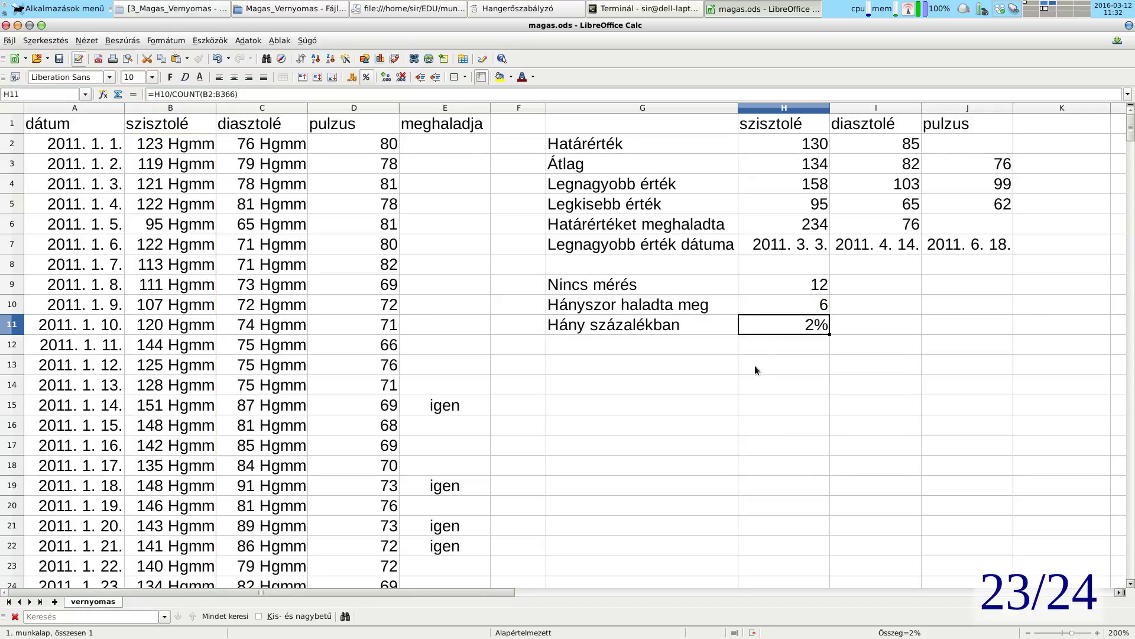
Step: Cross-check the percentage with the formula =6/(365-12) in cell H13, and undo the entry
left_click(755, 367)
type("=6/")
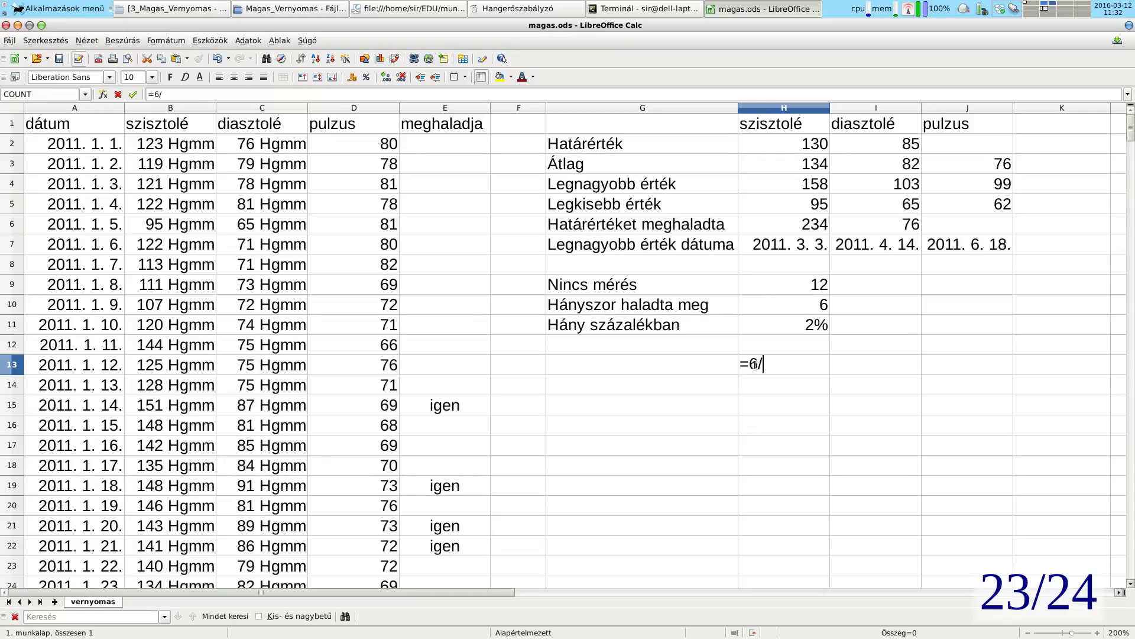
type("(365-12)")
key("Return")
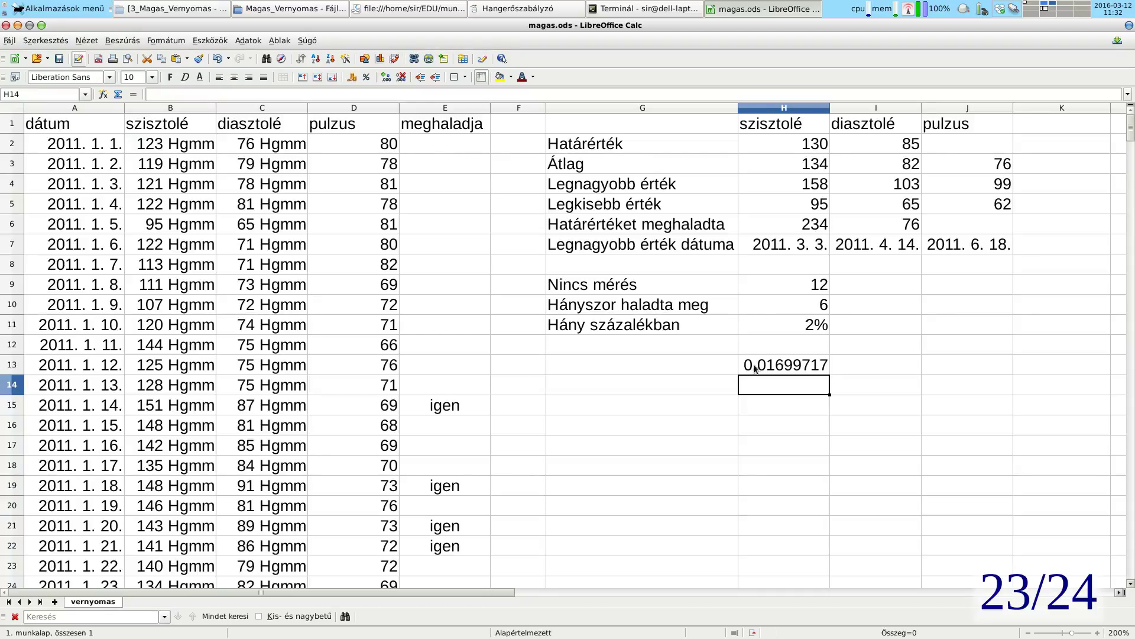
key("ctrl+z")
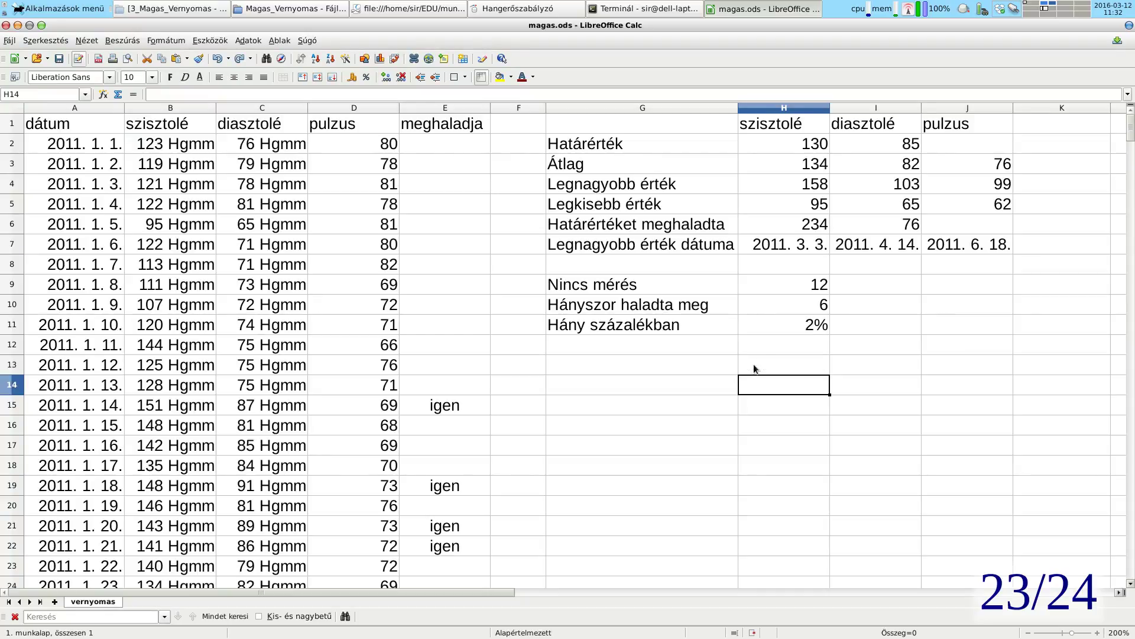
Step: Save the spreadsheet and make the headings in A1:E1 and H1:J1 and the row labels in G2:G11 bold
key("ctrl+s")
left_click_drag(88, 125, 449, 125)
key("ctrl+b")
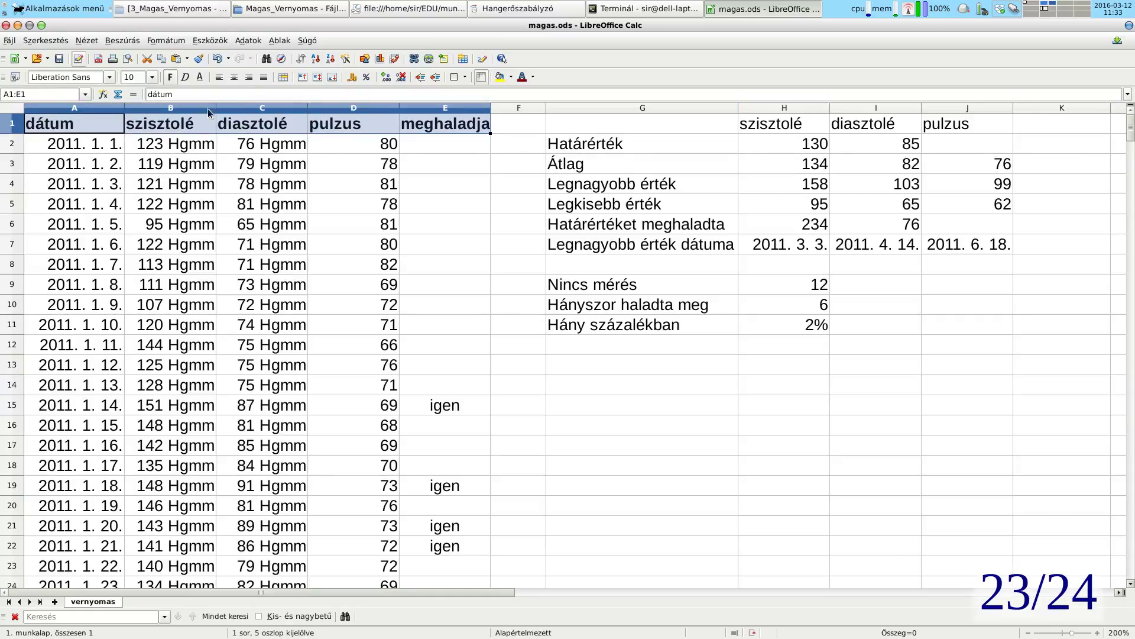
left_click_drag(815, 128, 938, 132)
left_click(170, 81)
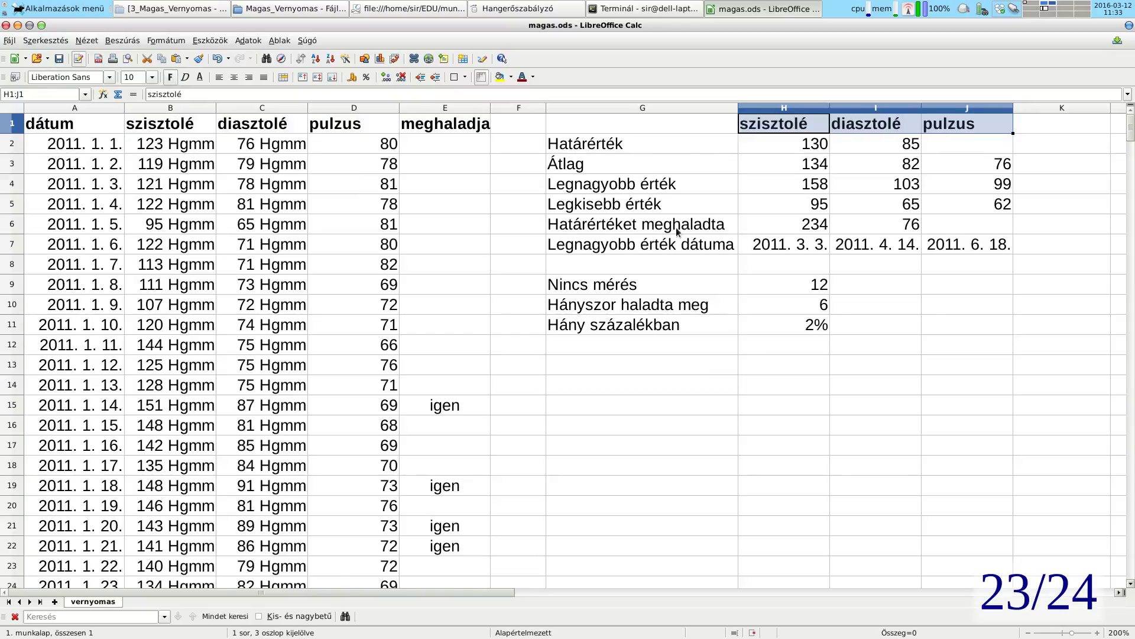
left_click_drag(660, 143, 680, 318)
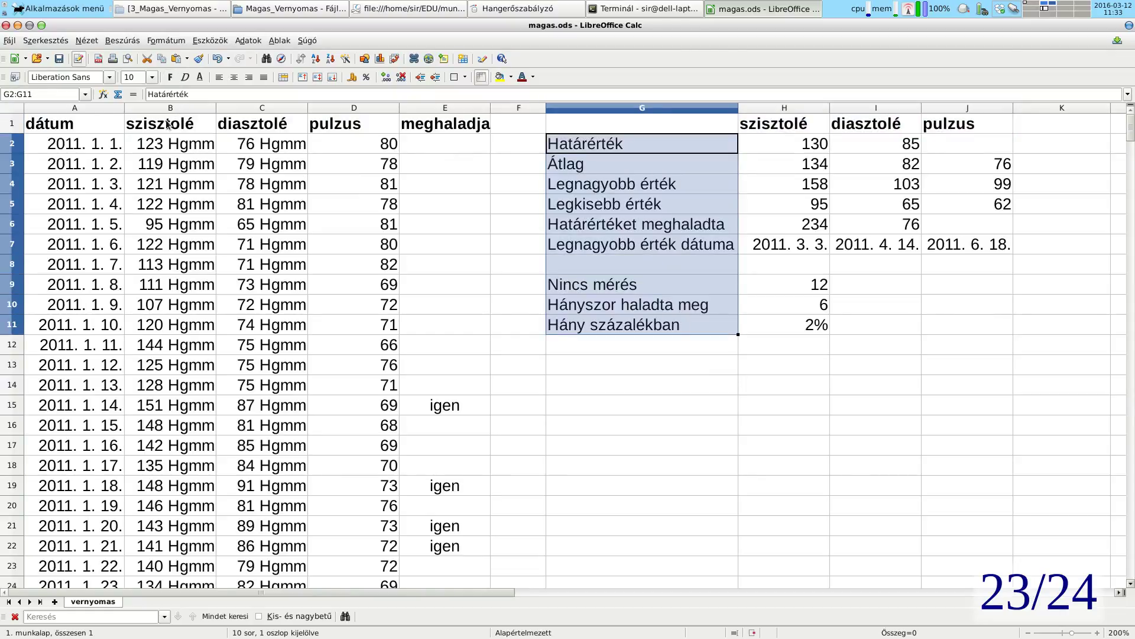
left_click(169, 76)
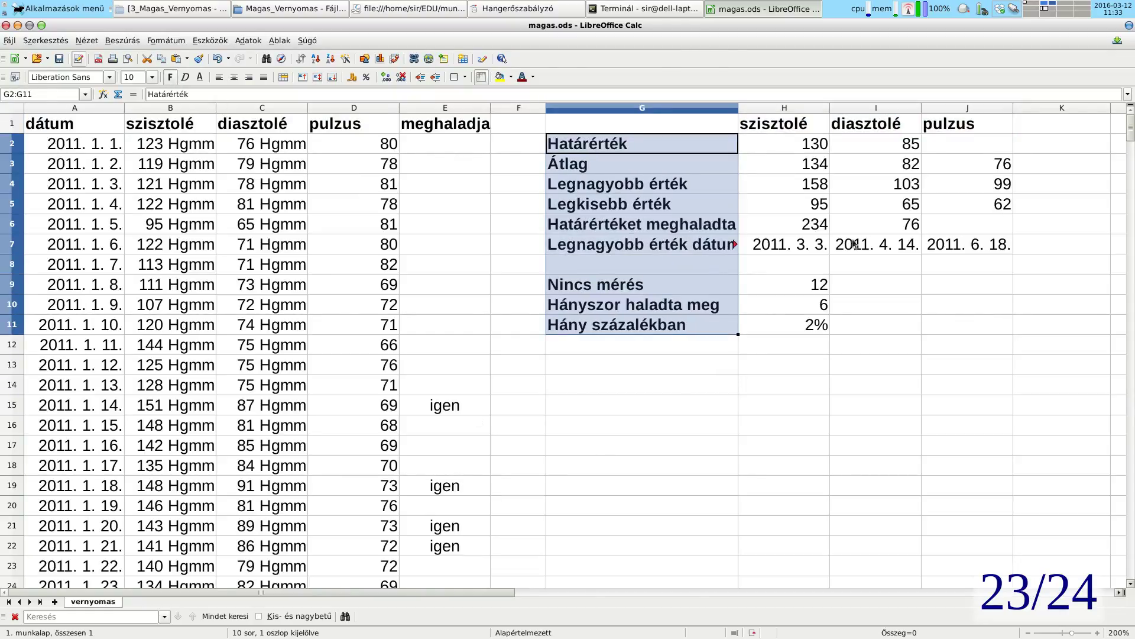
left_click(703, 407)
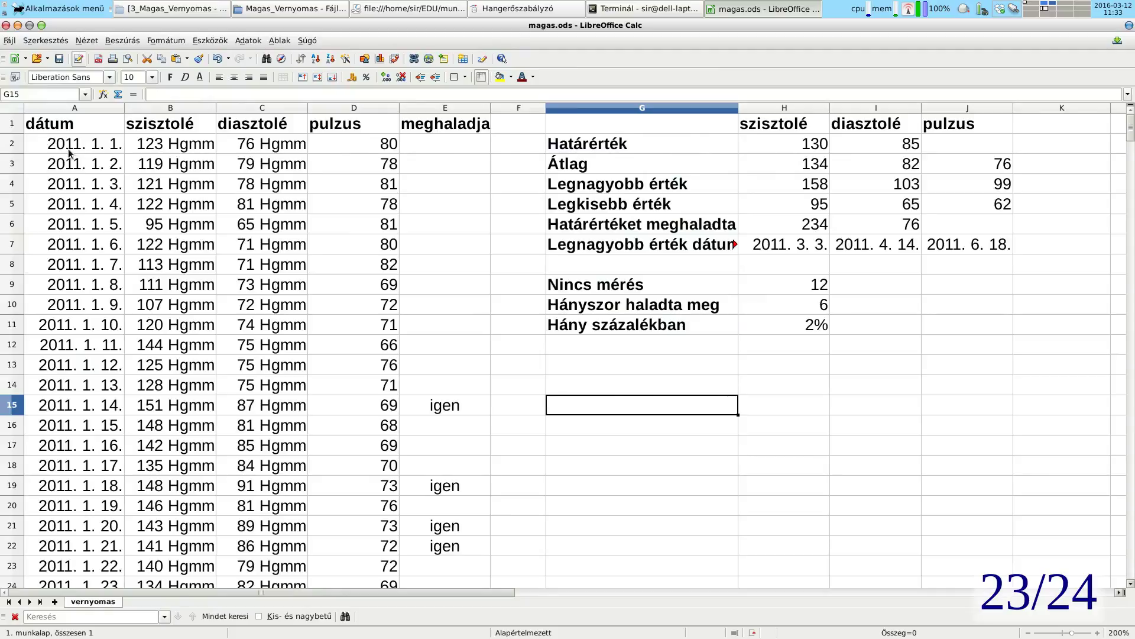
Step: Apply borders around and between all cells of the data table A1:E366
left_click_drag(81, 128, 448, 424)
scroll(448, 424, "down", 20)
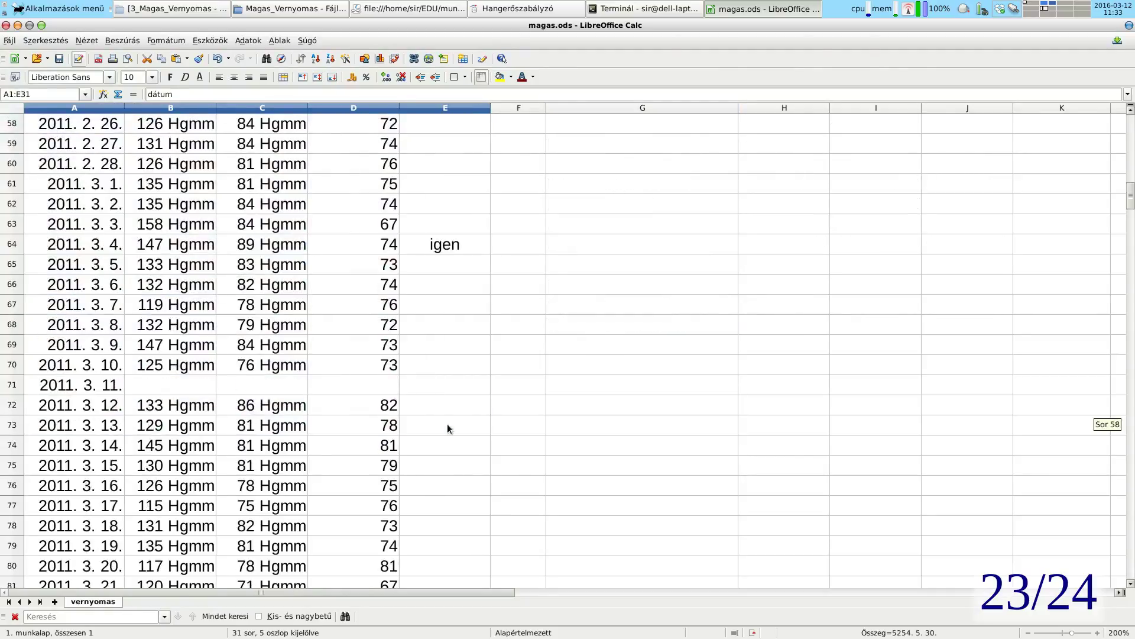
scroll(447, 424, "down", 20)
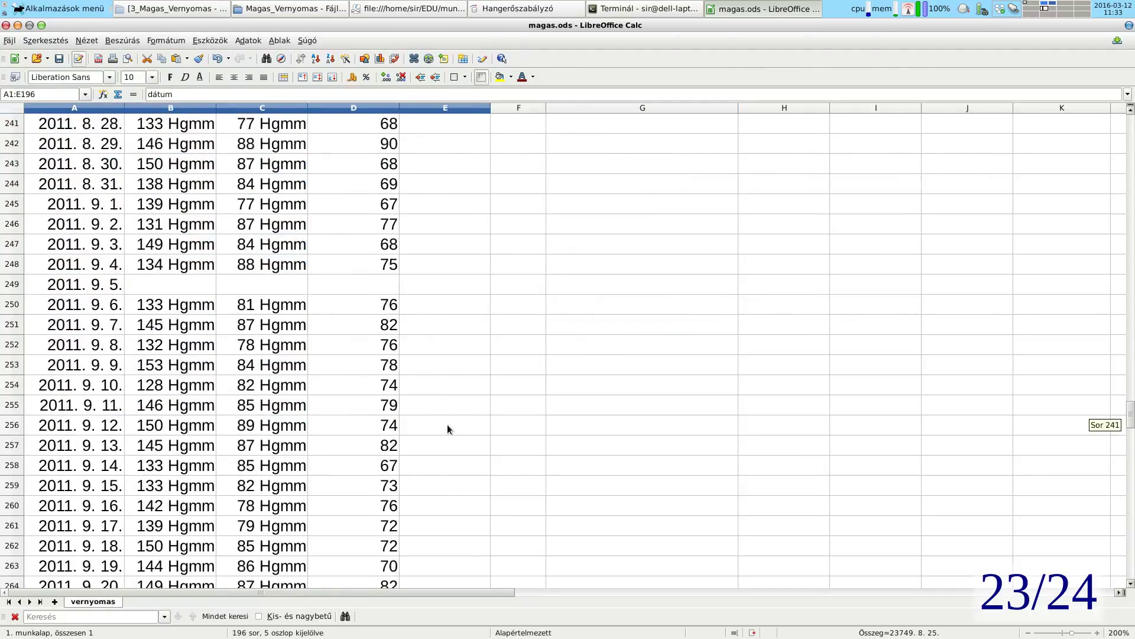
scroll(448, 429, "down", 10)
left_click_drag(448, 428, 421, 171)
left_click(478, 78)
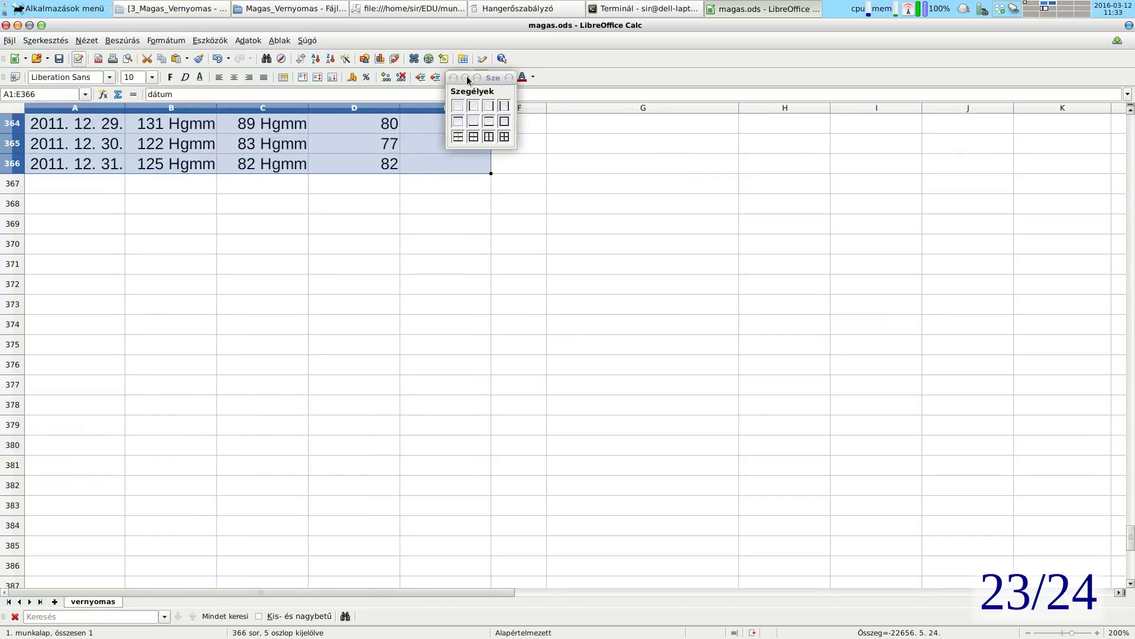
left_click(504, 135)
scroll(494, 357, "up", 20)
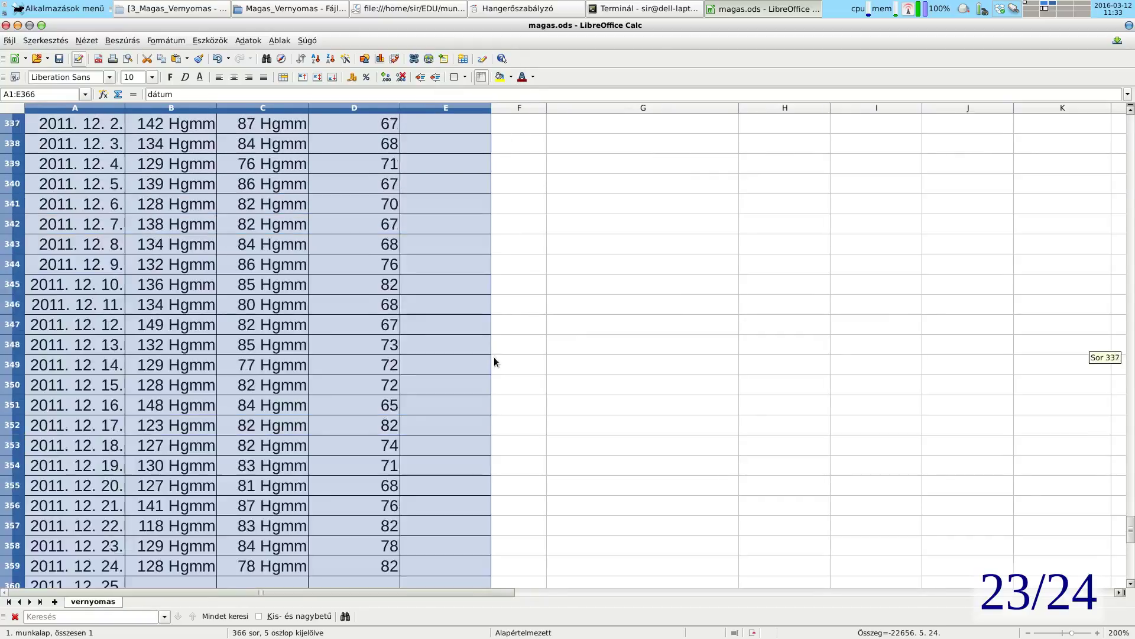
scroll(506, 397, "up", 20)
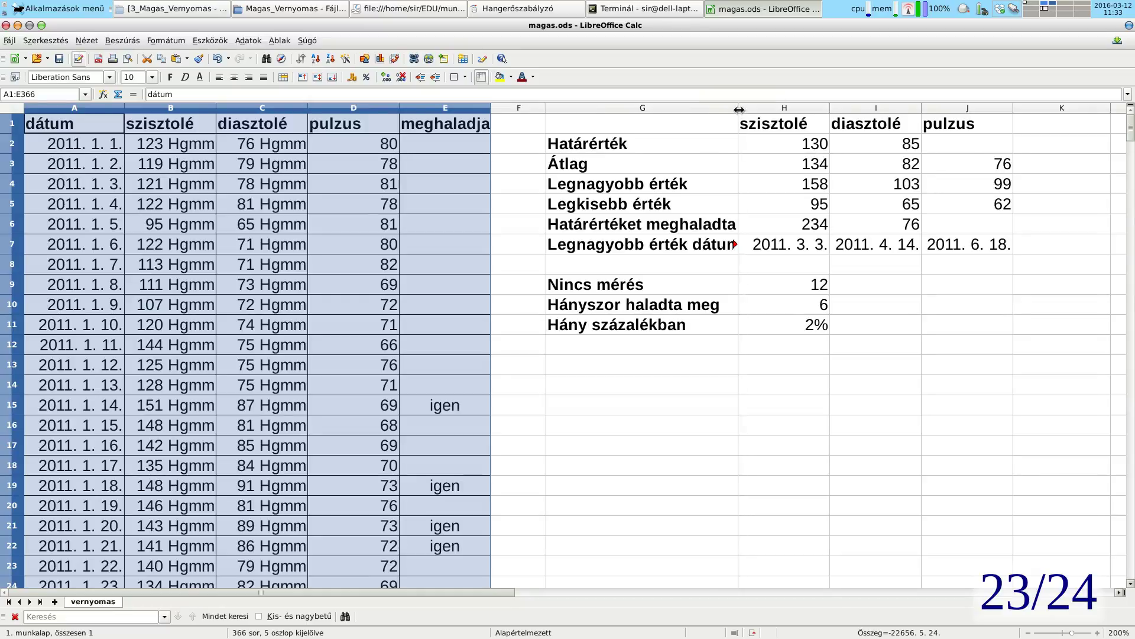
Step: Fit the width of column G to its longest row label
left_click_drag(739, 112, 644, 113)
left_click(573, 193)
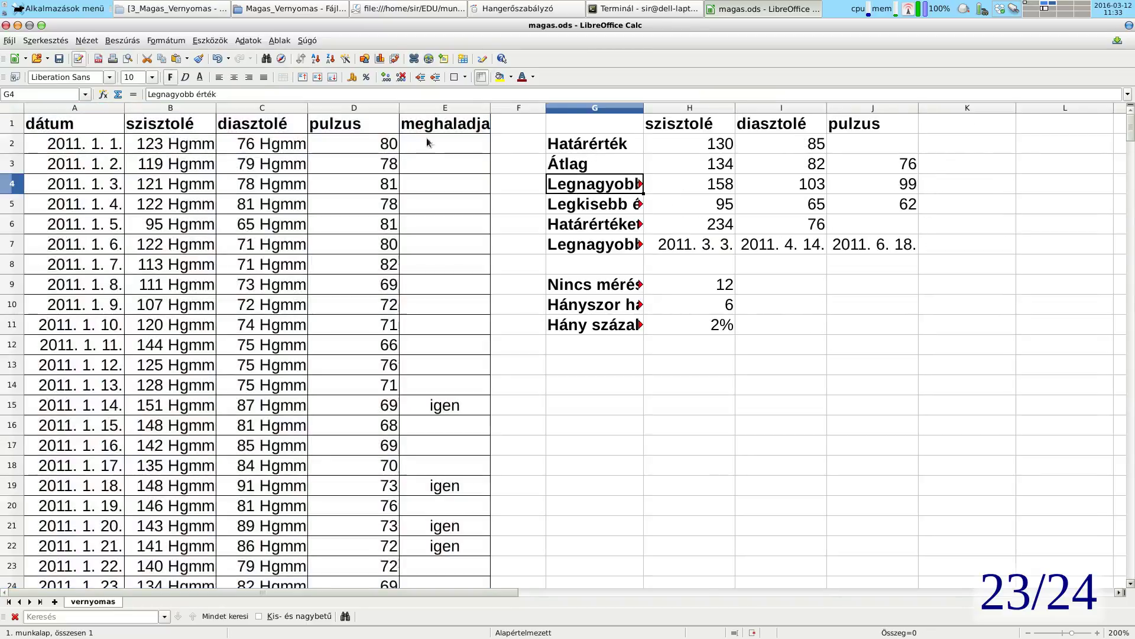
double_click(643, 110)
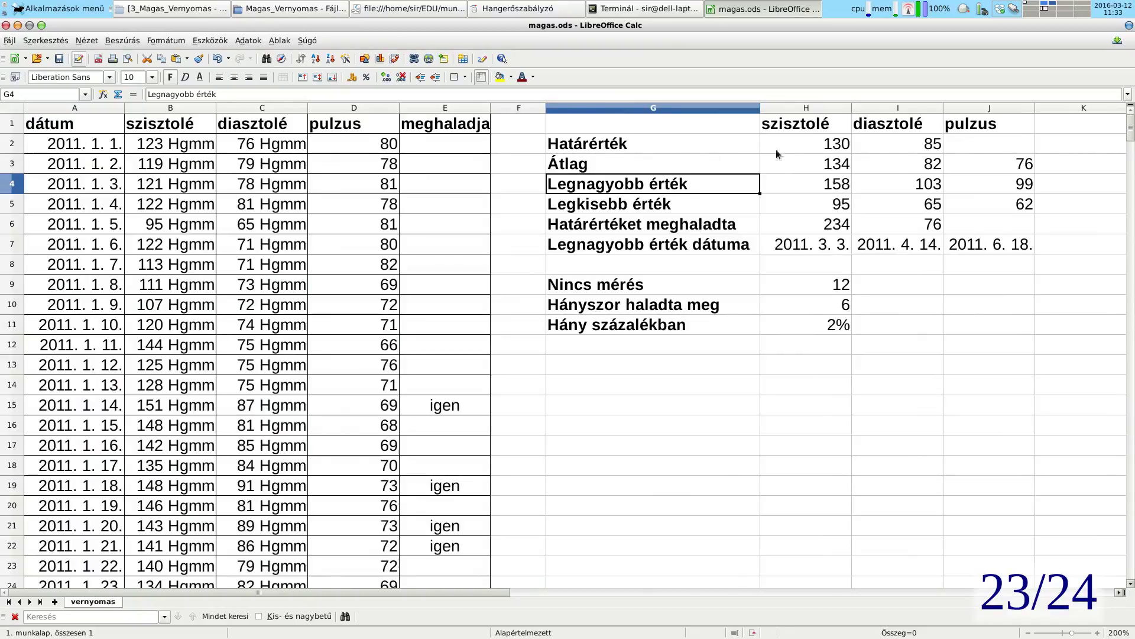
Step: Apply full cell borders to the statistics table in H1:J7 and G2:G7, leaving out cell G1
left_click_drag(792, 123, 982, 243)
left_click_drag(736, 144, 729, 243)
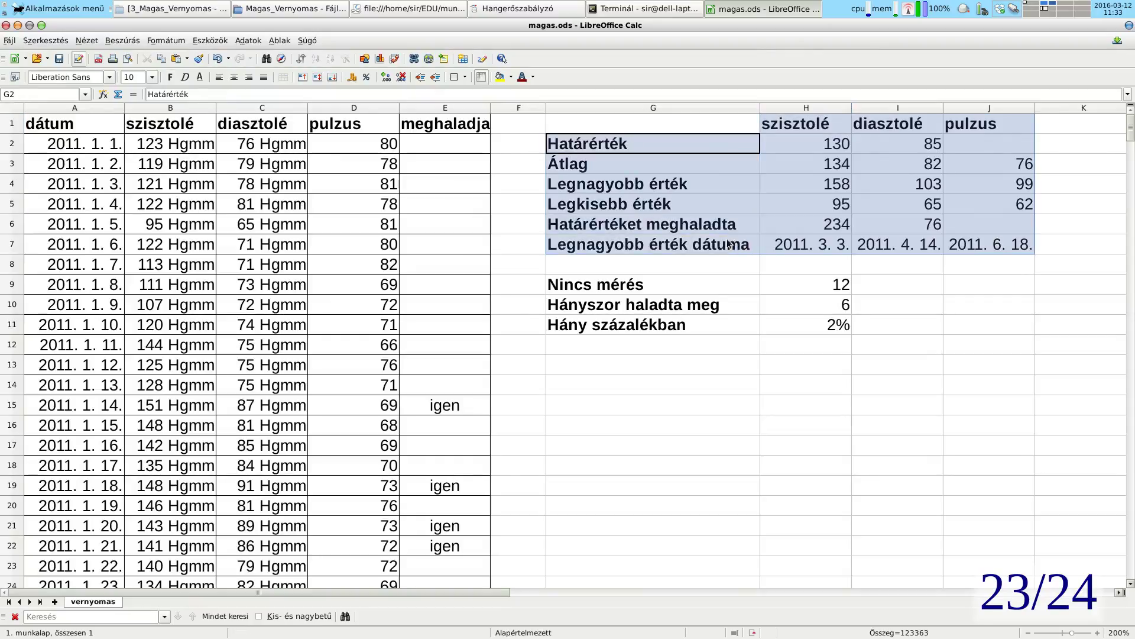
left_click(465, 77)
left_click(507, 144)
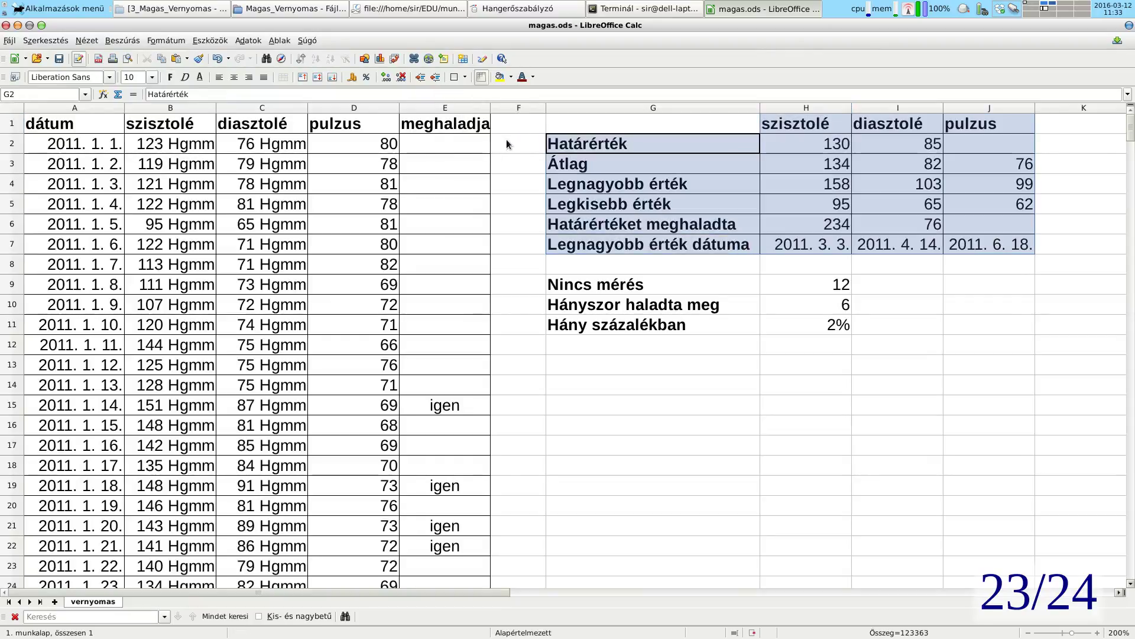
Step: Apply full cell borders to the small summary table in G9:H11
left_click_drag(591, 284, 811, 325)
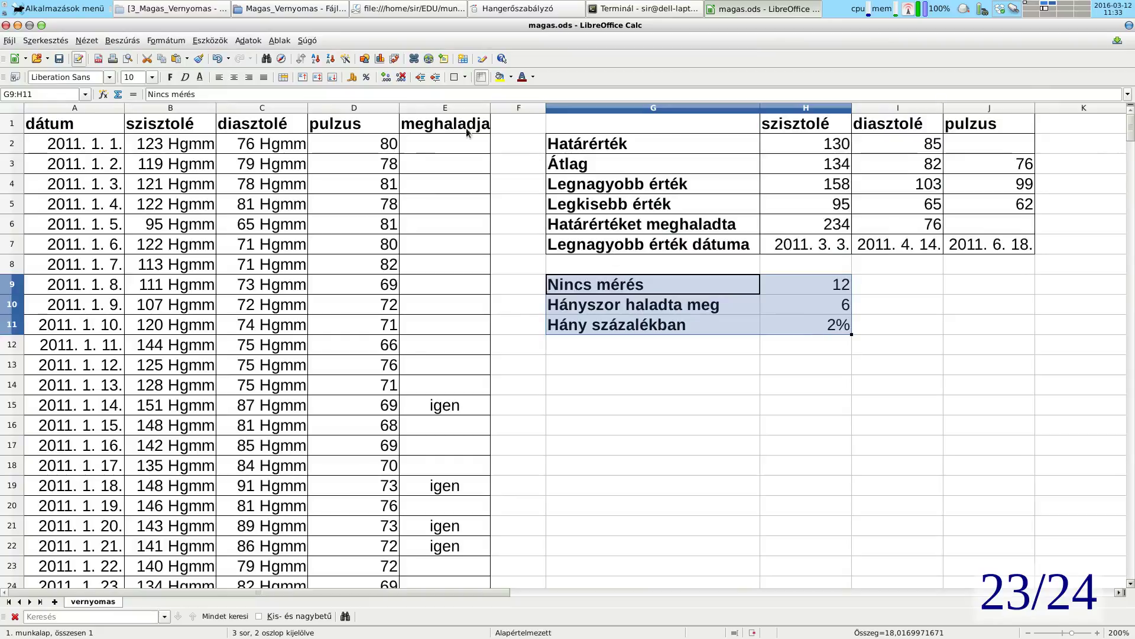
left_click(465, 77)
left_click(506, 140)
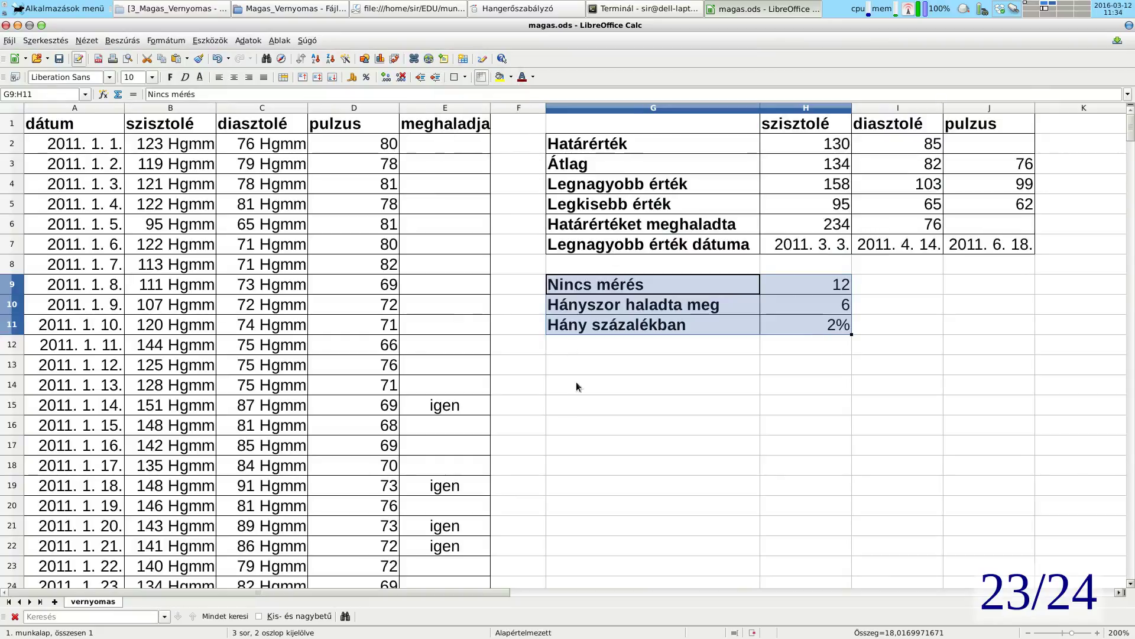
left_click(596, 426)
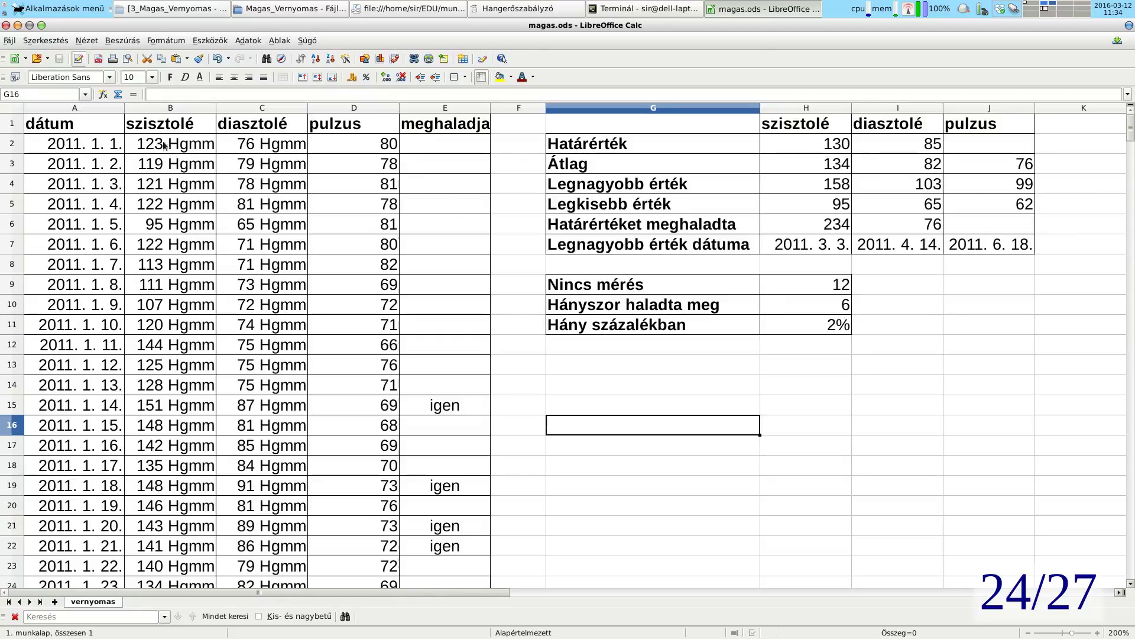
Step: Fill the headings A1:E1 and H1:J1 and the row labels G2:G7 and G9:G11 with light grey
left_click_drag(104, 129, 461, 125)
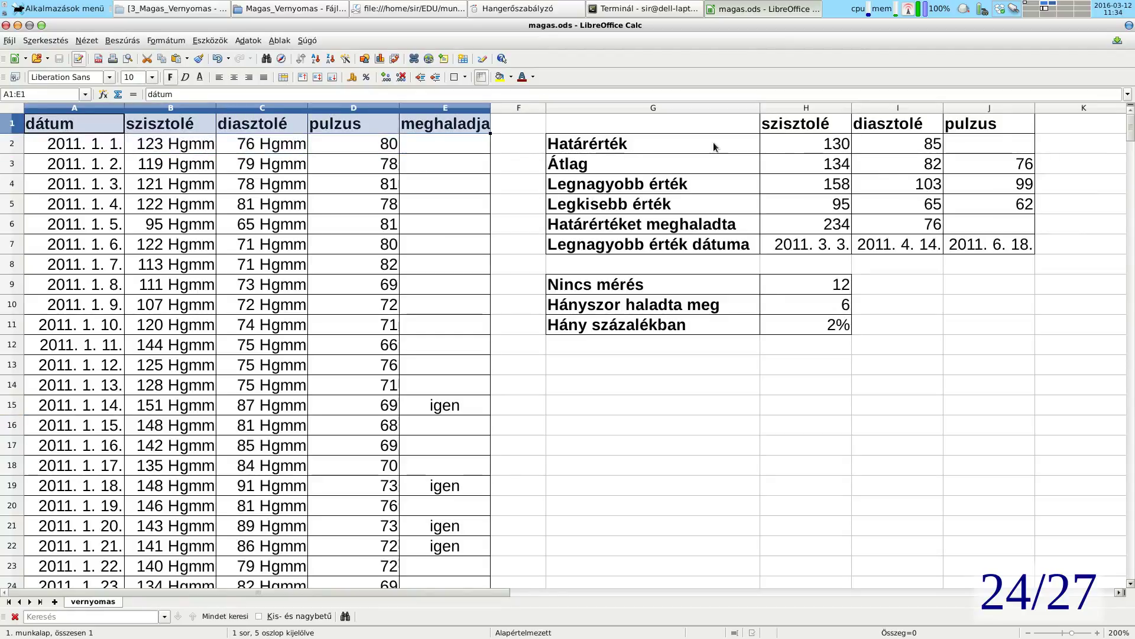
left_click(808, 131, "ctrl")
left_click_drag(808, 131, 969, 129)
left_click_drag(672, 148, 674, 245)
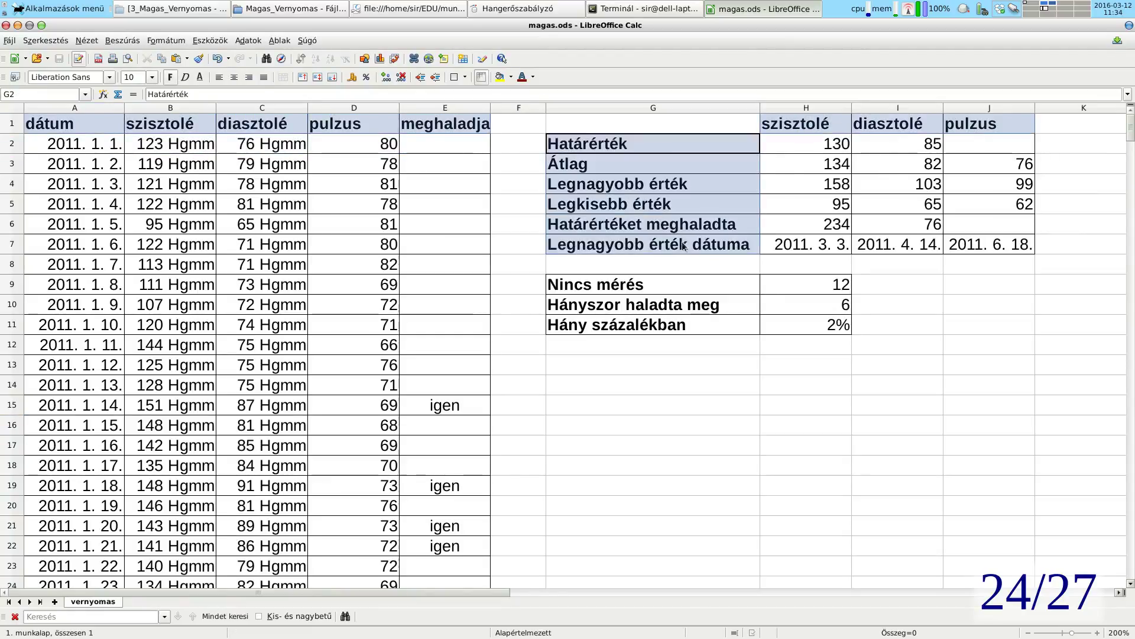
left_click_drag(672, 283, 680, 323)
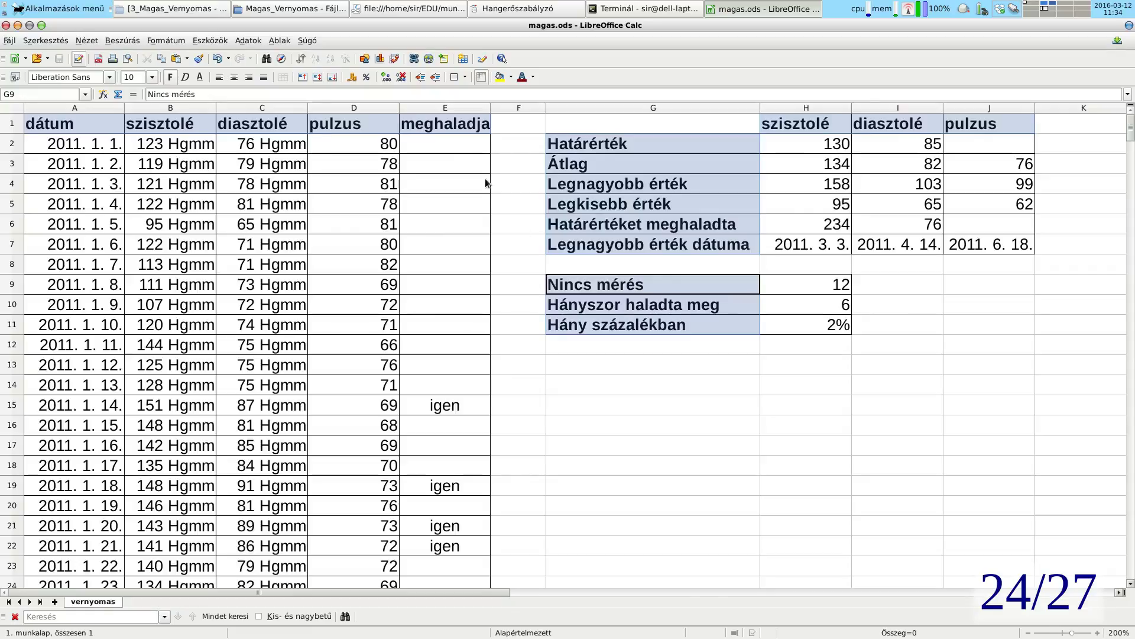
left_click(511, 78)
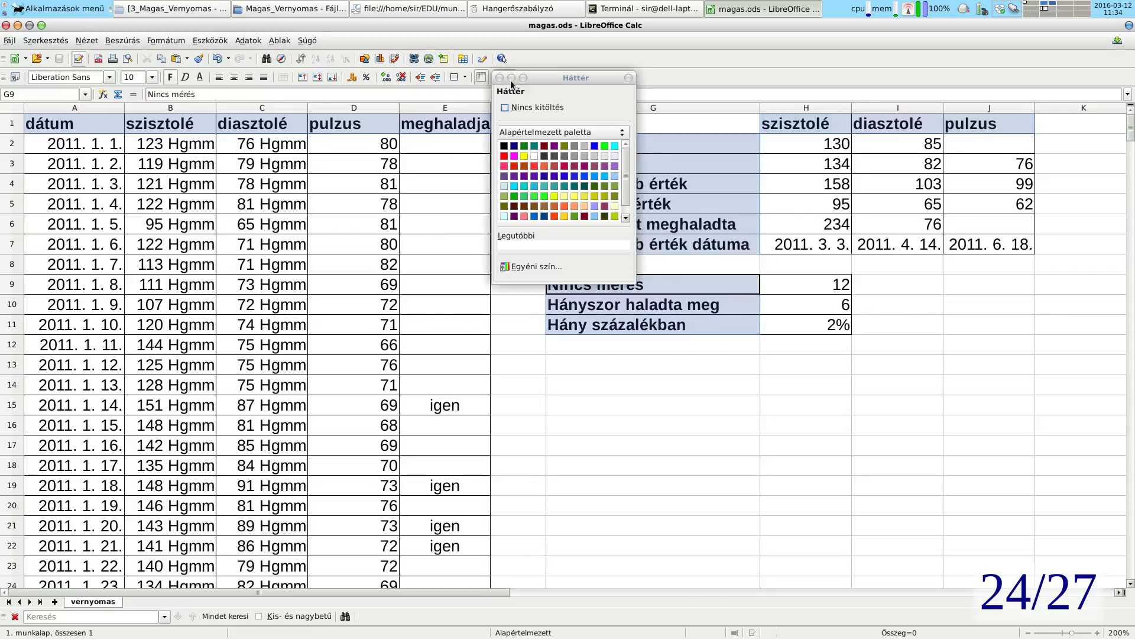
left_click(595, 157)
left_click(608, 477)
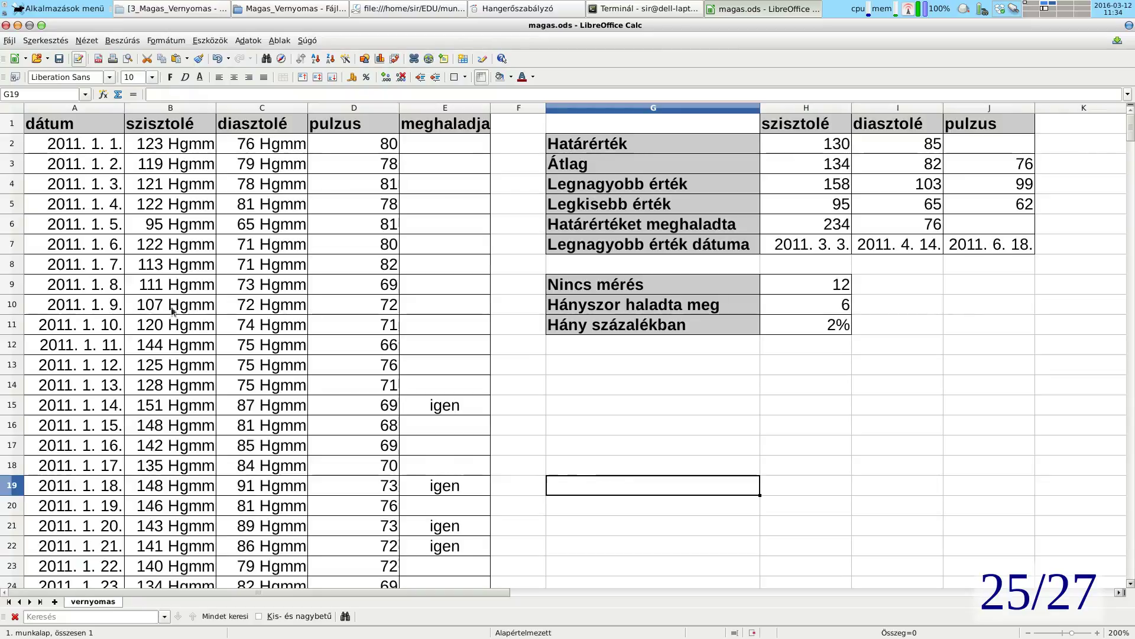
Step: Fit column E to its heading width and centre the headings in row 1
double_click(491, 108)
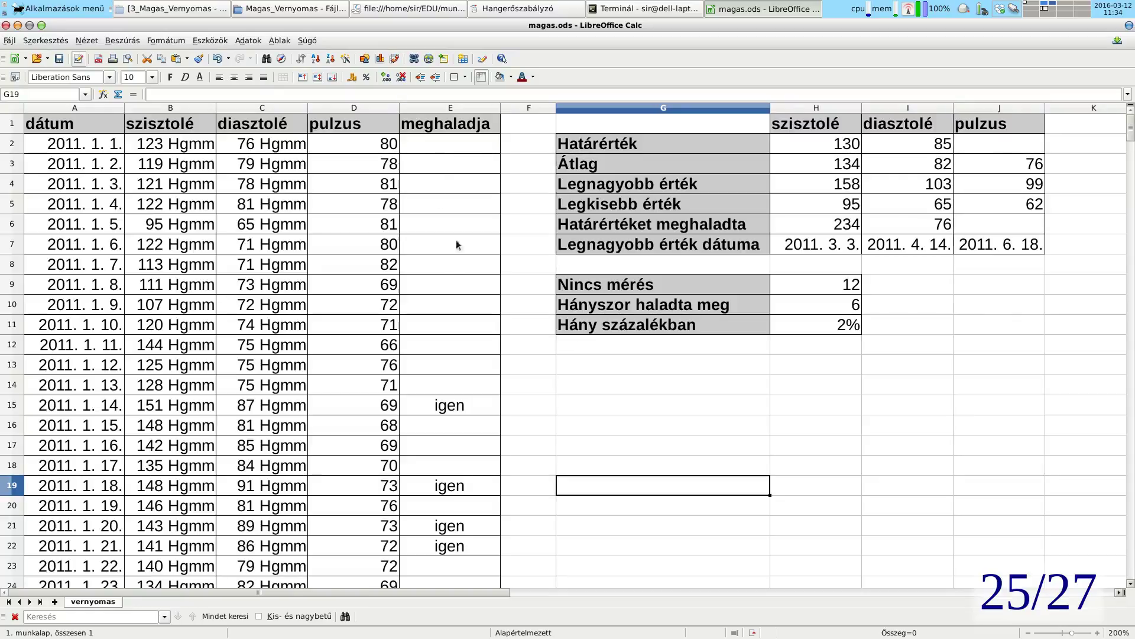
left_click(11, 126)
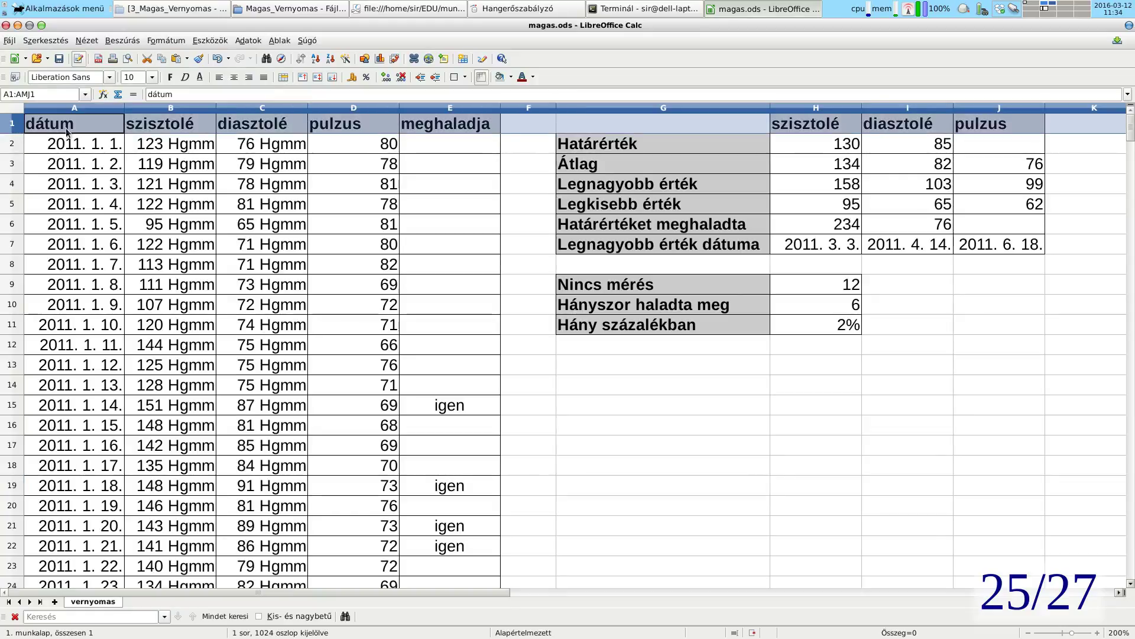
left_click(230, 78)
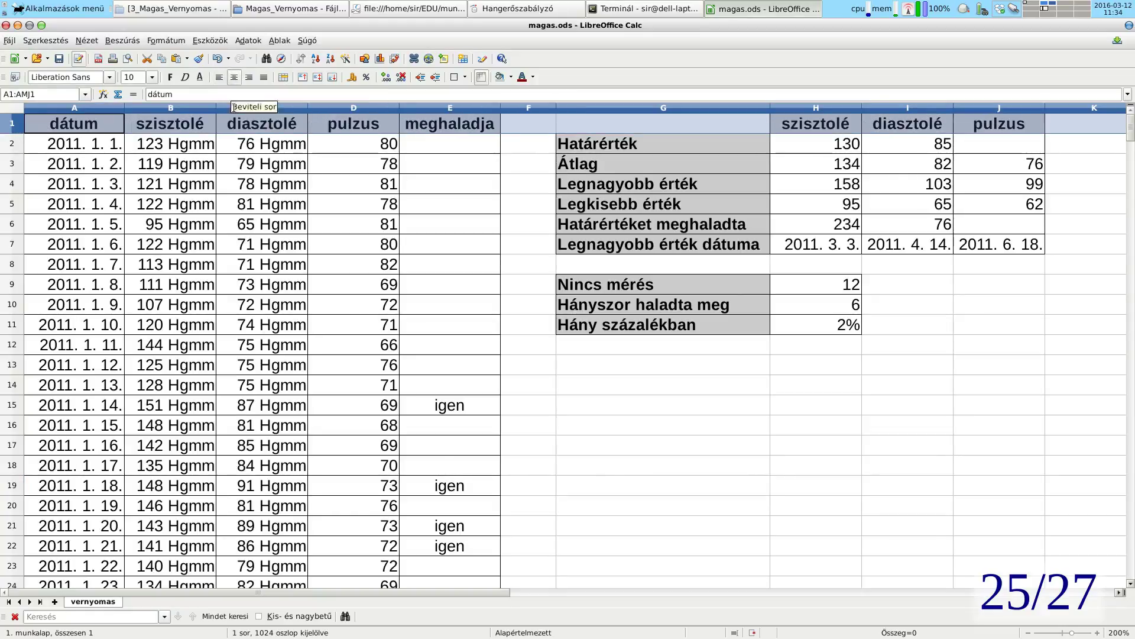
left_click(615, 469)
Step: Right-align the row labels in column G and save the spreadsheet
left_click(651, 108)
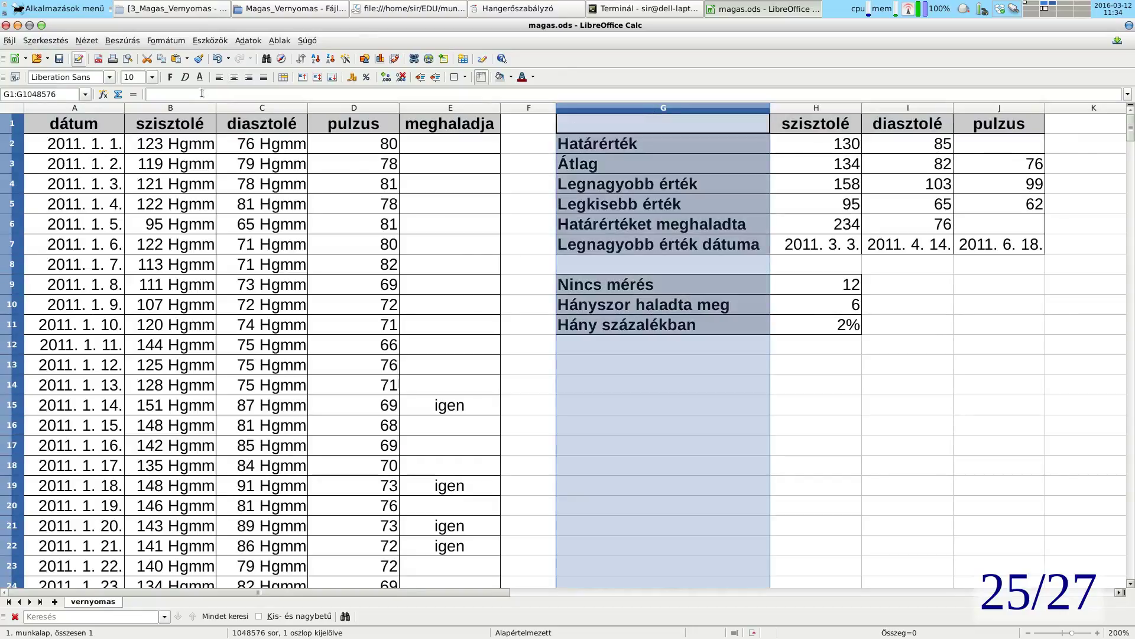
left_click(249, 76)
left_click(605, 487)
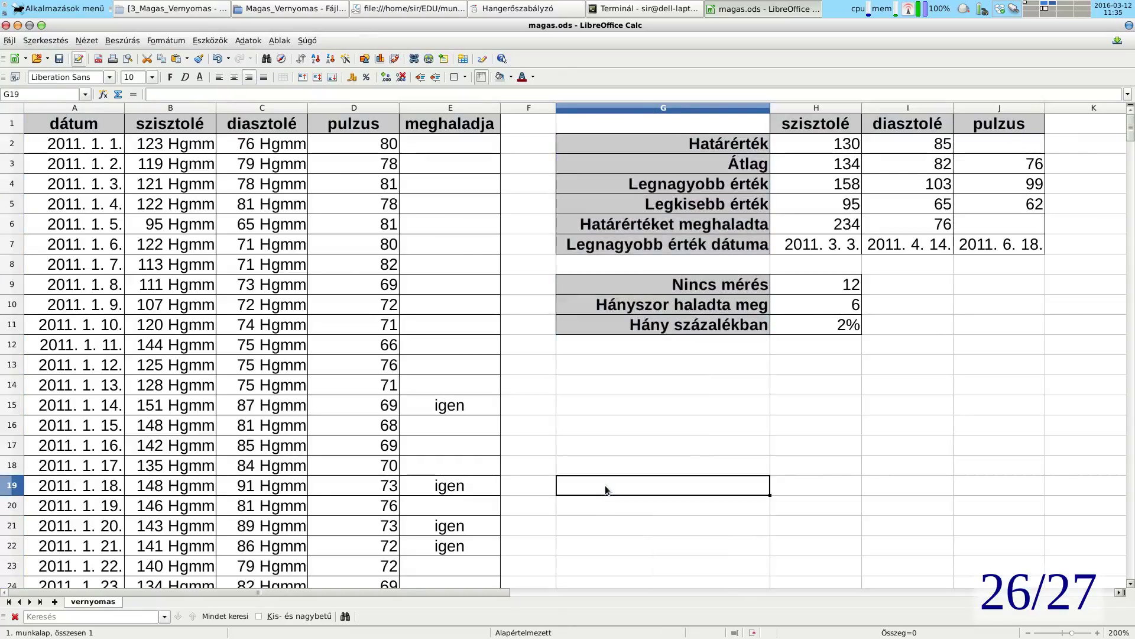
key("ctrl+s")
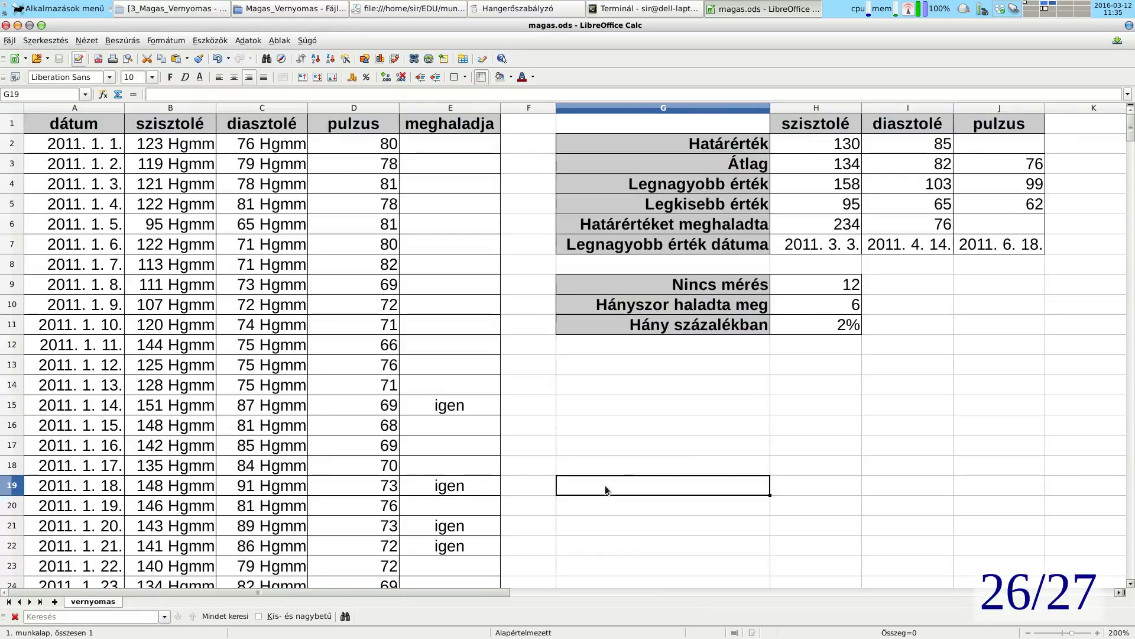
scroll(613, 470, "down", 2)
scroll(613, 469, "up", 2)
scroll(613, 469, "down", 2)
scroll(613, 470, "up", 2)
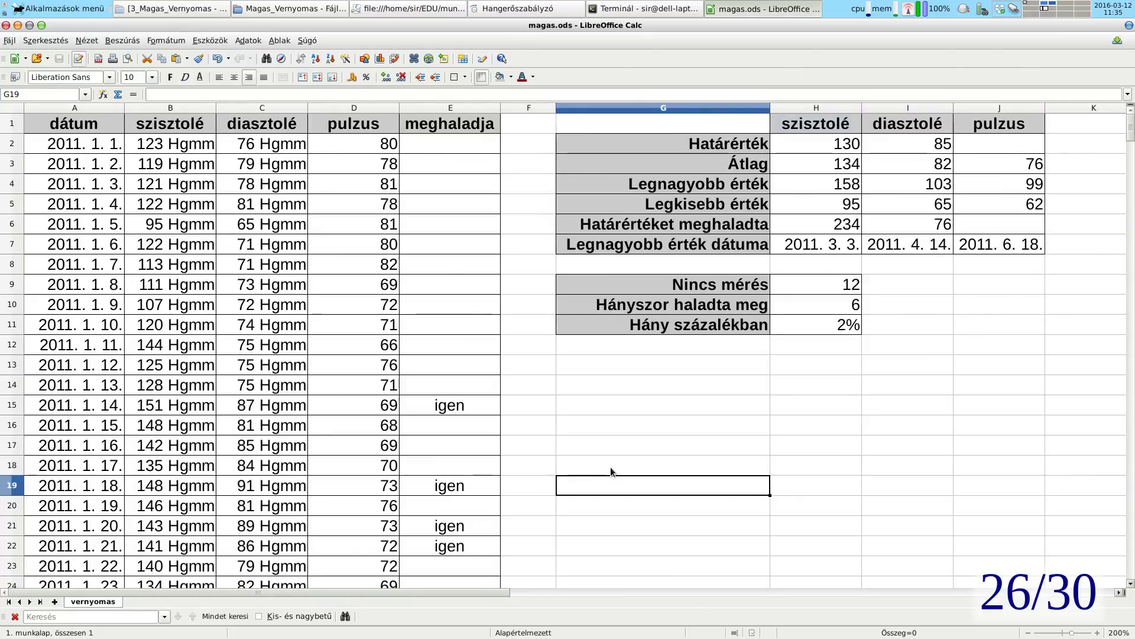
left_click(103, 131)
key("ctrl+shift+Right")
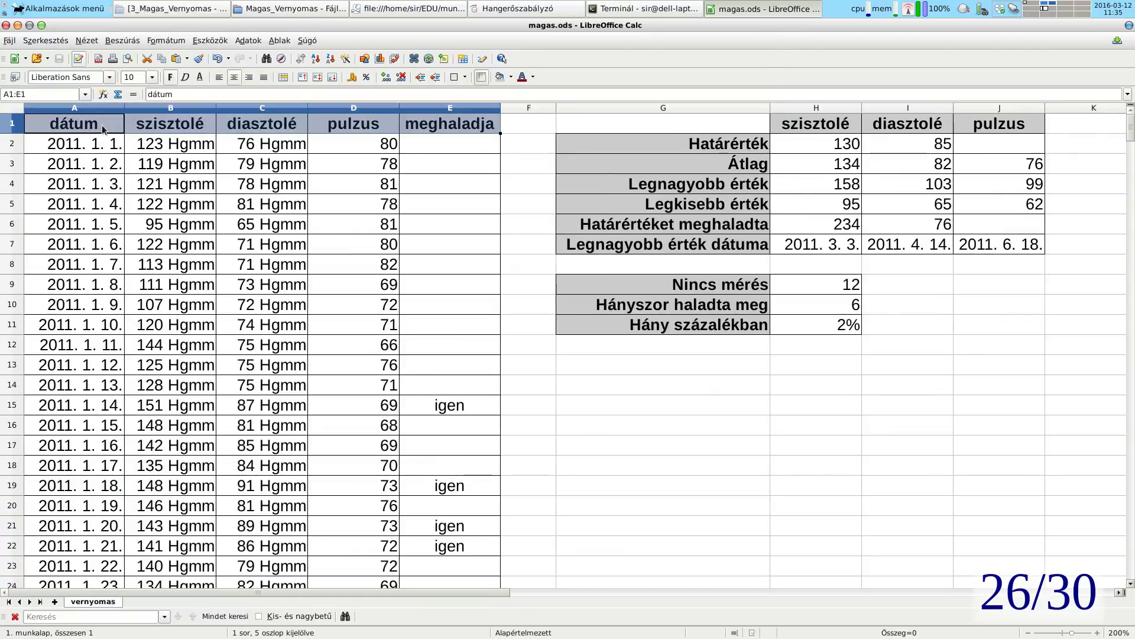
left_click(134, 324)
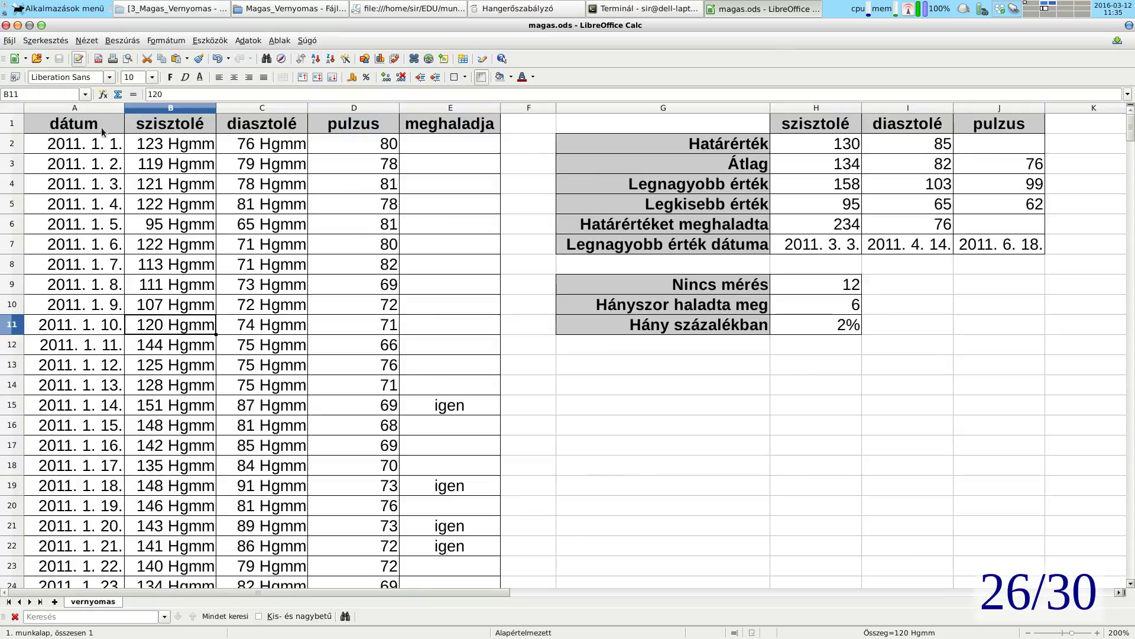
Step: Create a line chart with lines only from the dates and the szisztolé and diasztolé values in A1:C366
left_click_drag(102, 132, 224, 125)
key("ctrl+shift+Down")
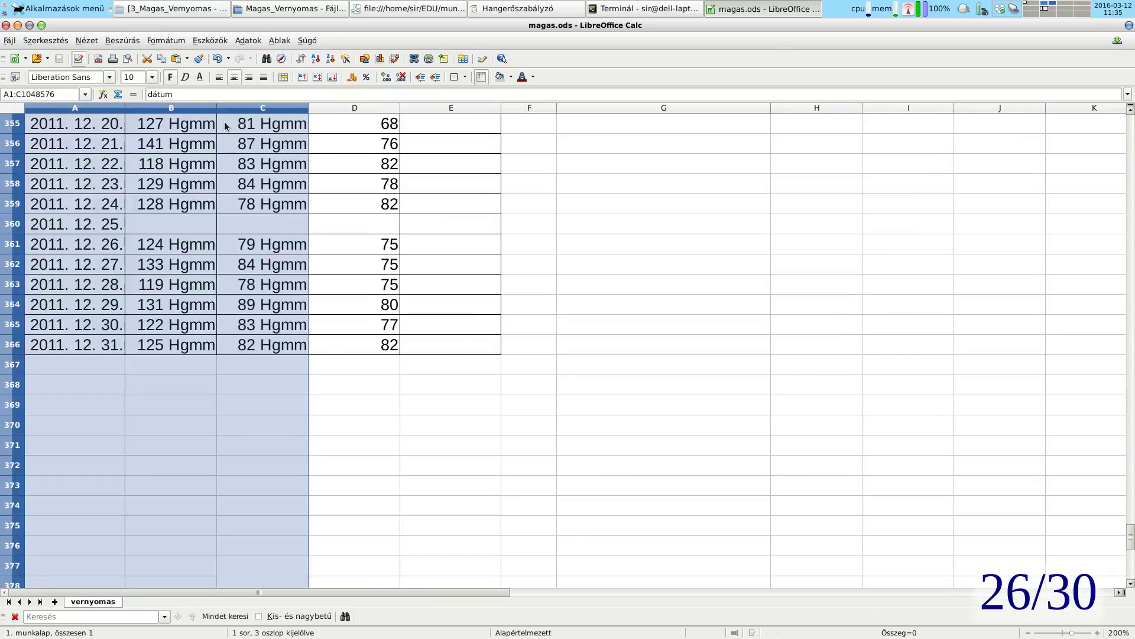
key("ctrl+shift+Up")
scroll(284, 304, "up", 1)
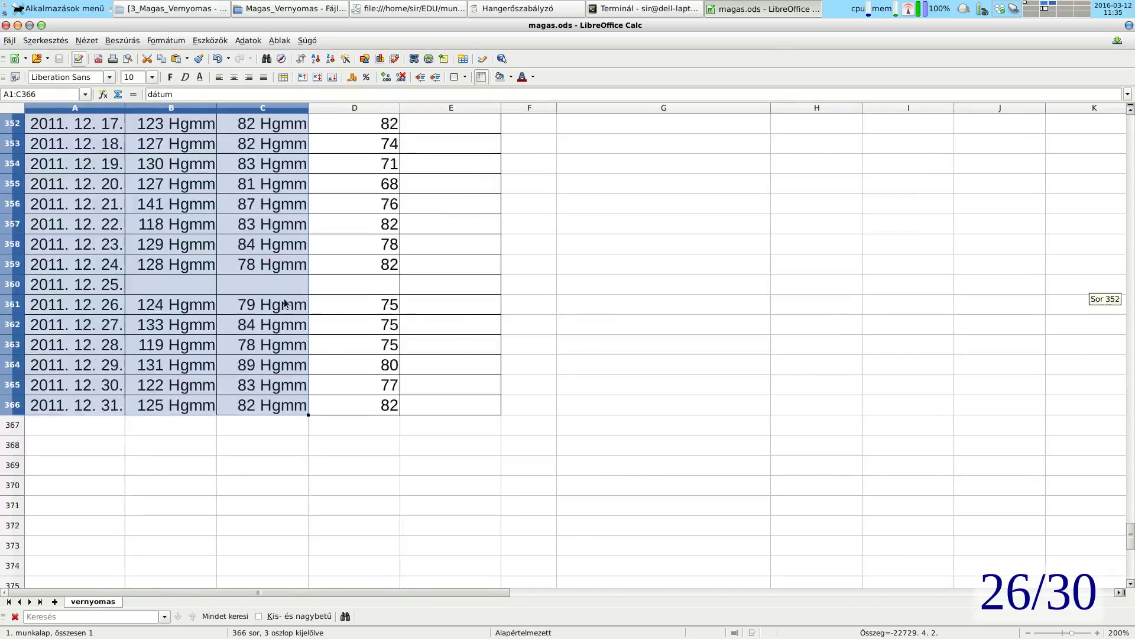
scroll(395, 324, "up", 20)
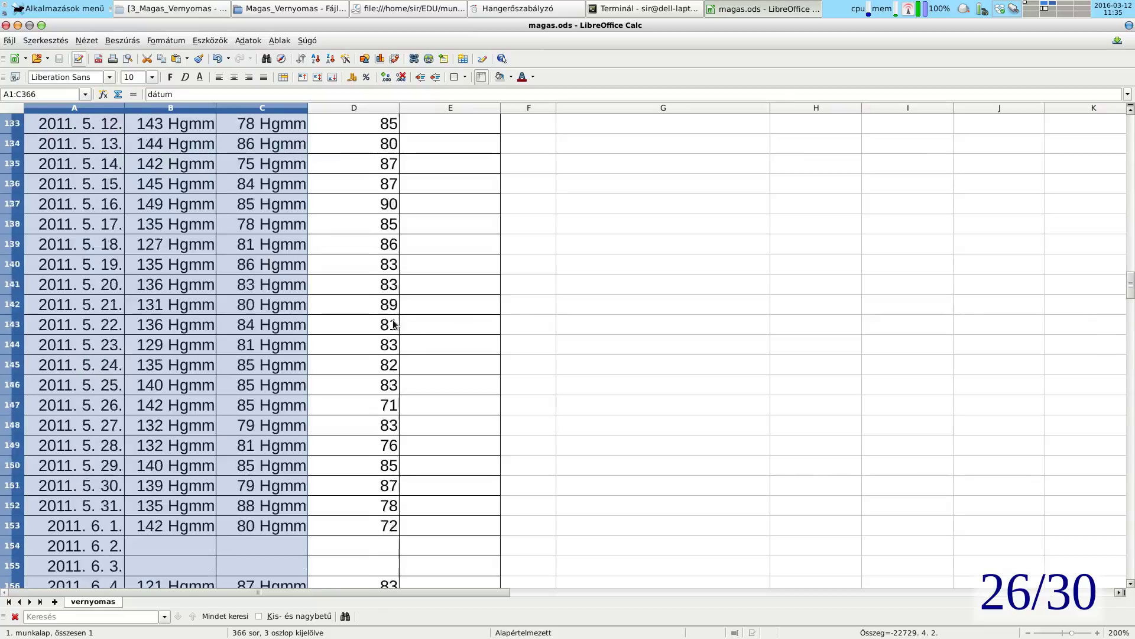
scroll(395, 324, "up", 20)
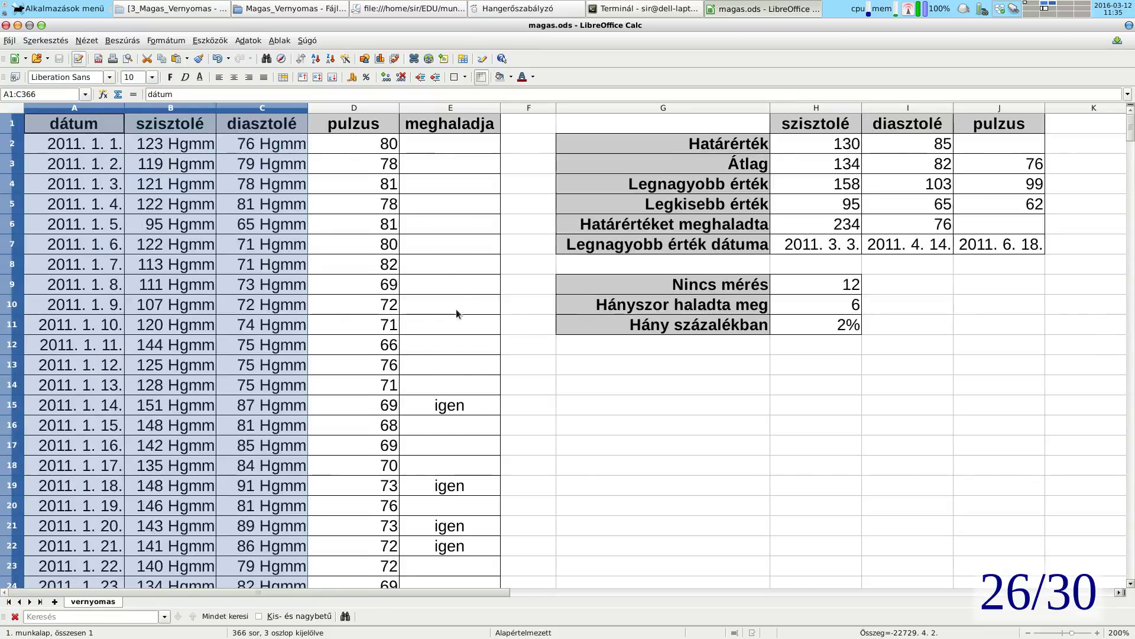
scroll(424, 226, "down", 4)
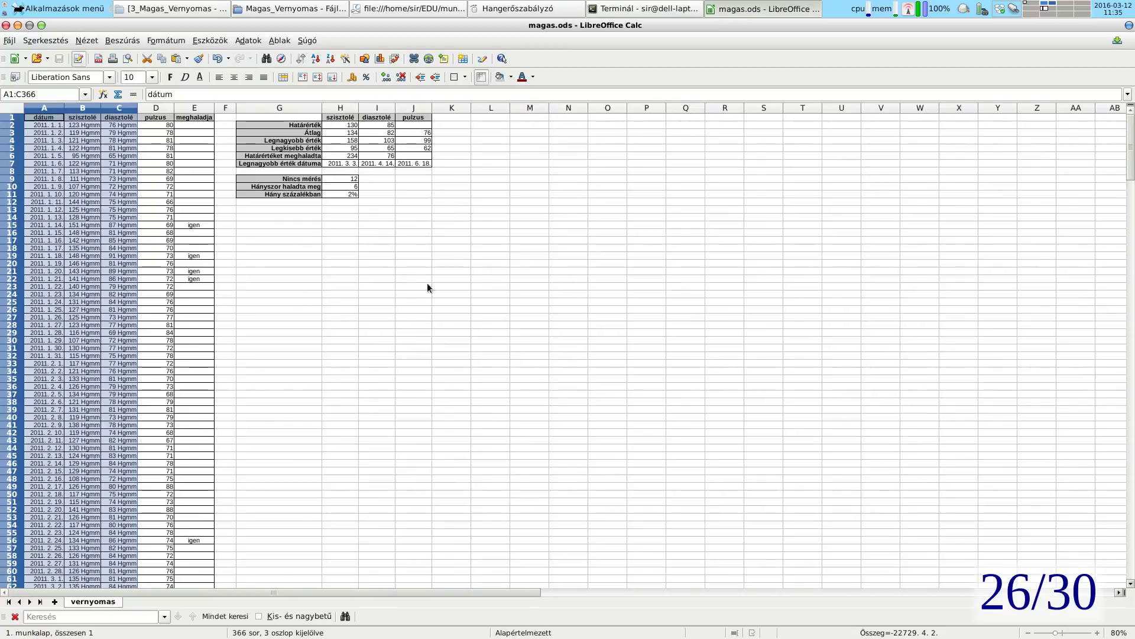
left_click(381, 59)
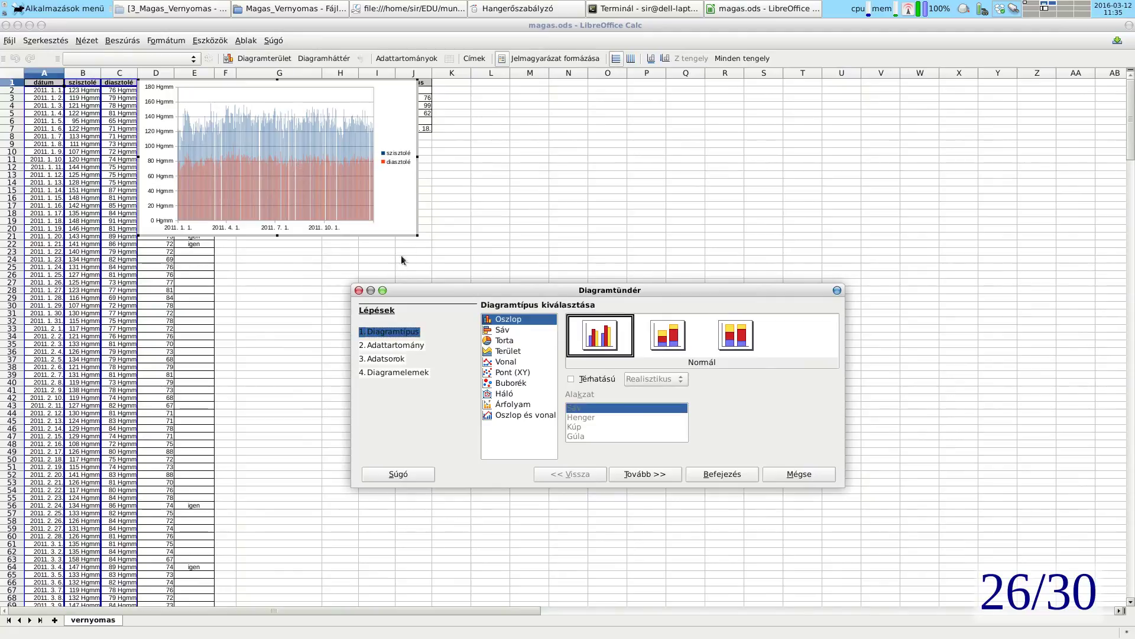
left_click(506, 361)
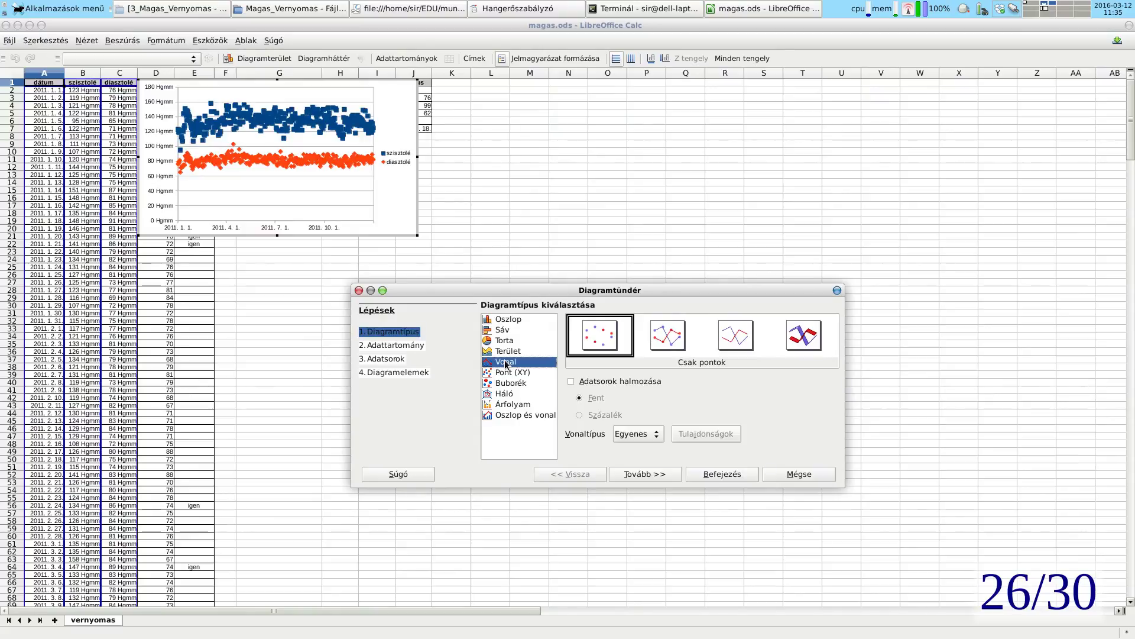
left_click(733, 337)
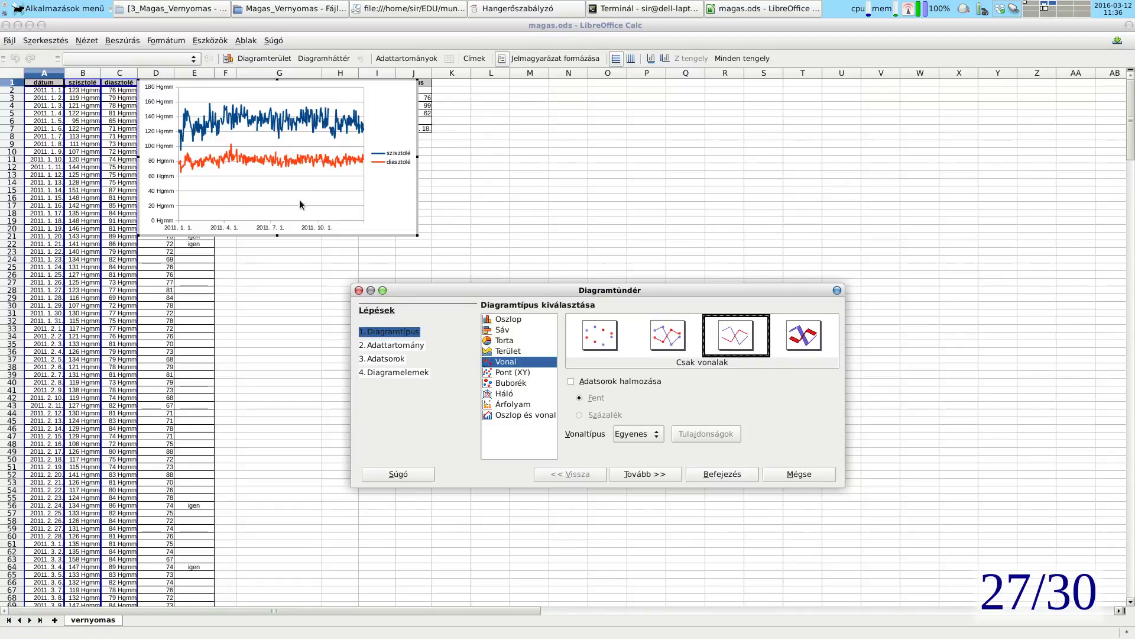
Step: Place the chart legend at the bottom, title the chart "A vérnyomás változása 2011-ben" and finish the chart wizard
left_click(394, 372)
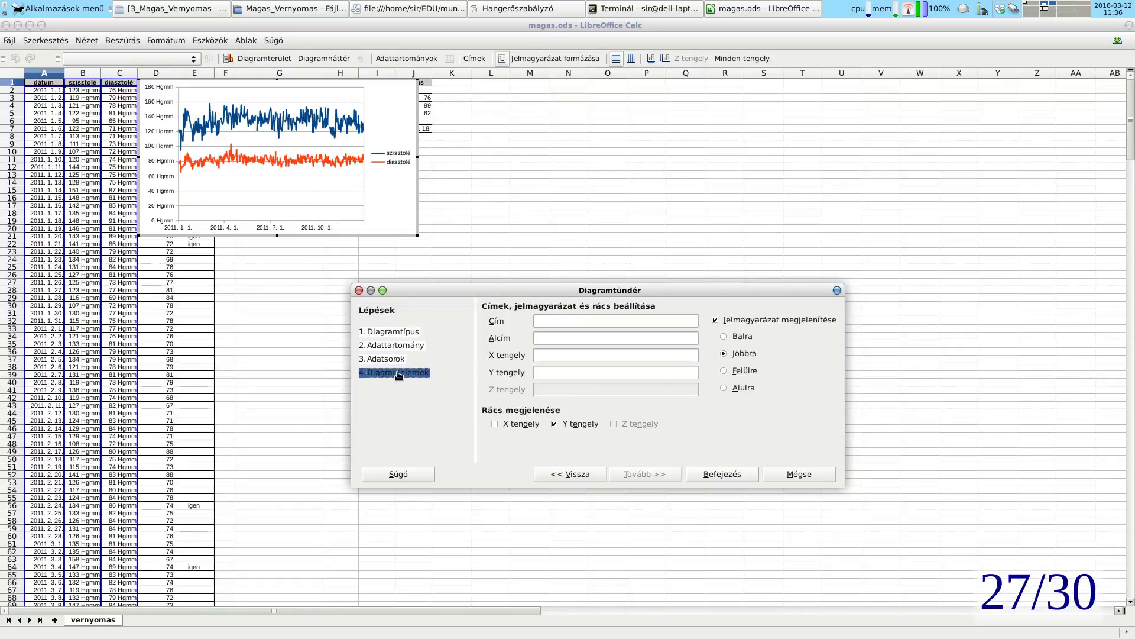
left_click(723, 387)
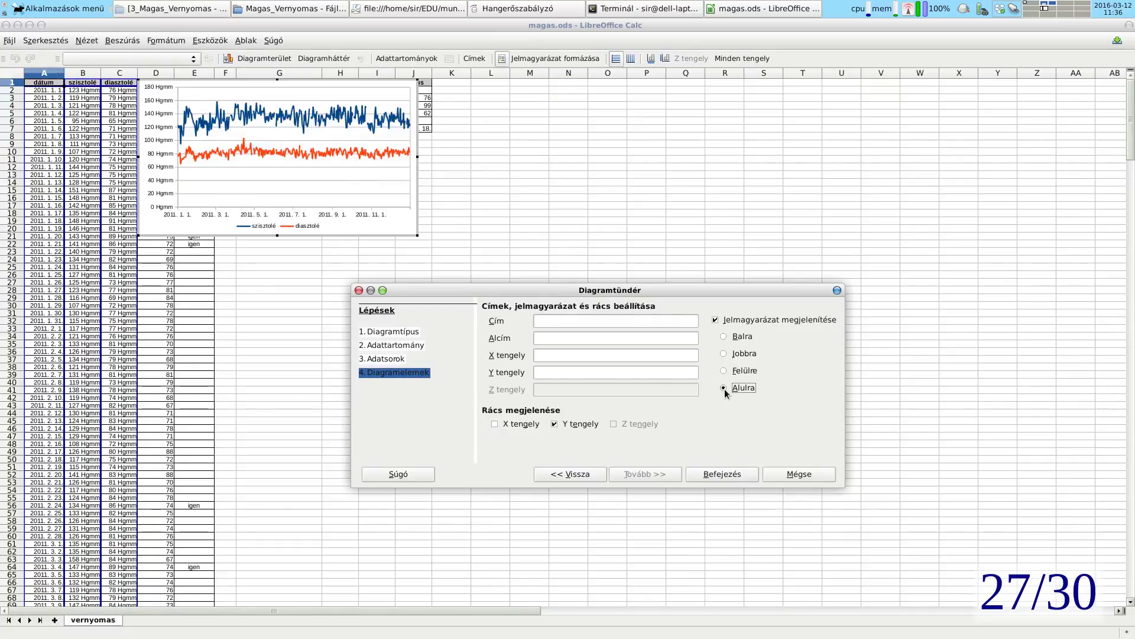
left_click(547, 320)
type("A vérnyomás változása 2011-ben")
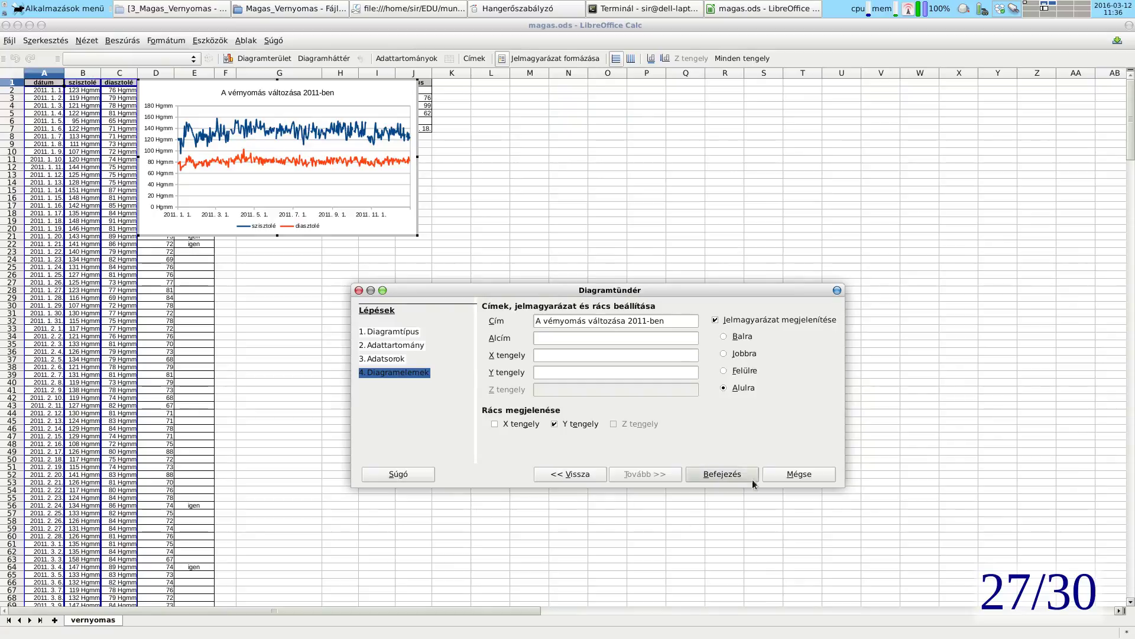
left_click(729, 474)
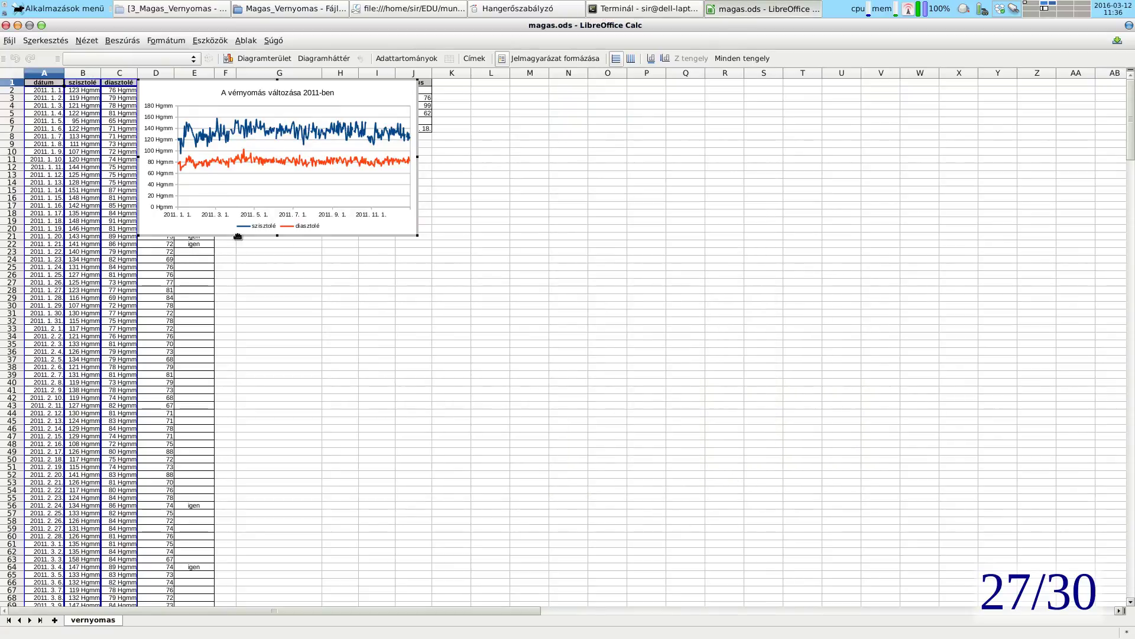
Step: Cut the finished chart from the vernyomas sheet and add a new sheet named Diagram
left_click(407, 325)
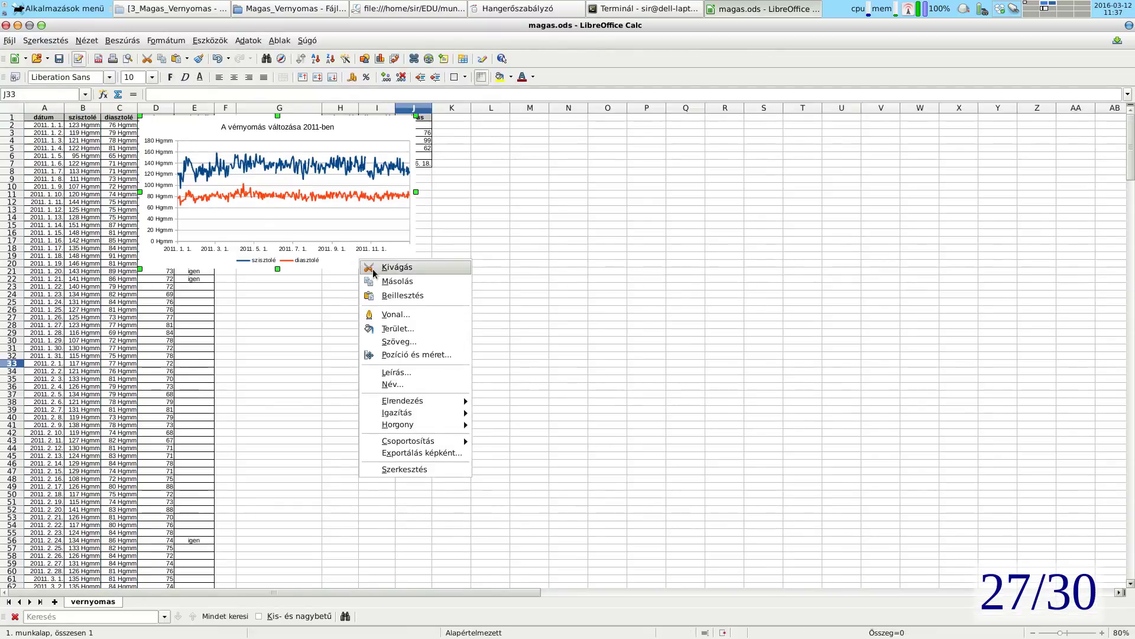
left_click(368, 266)
left_click(55, 602)
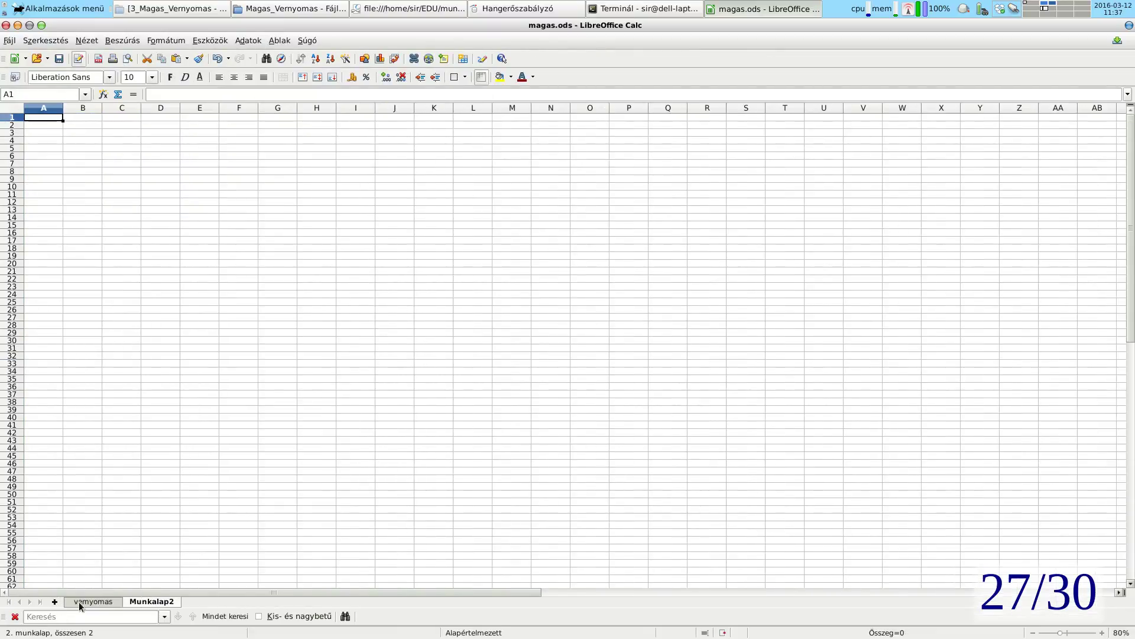
right_click(152, 601)
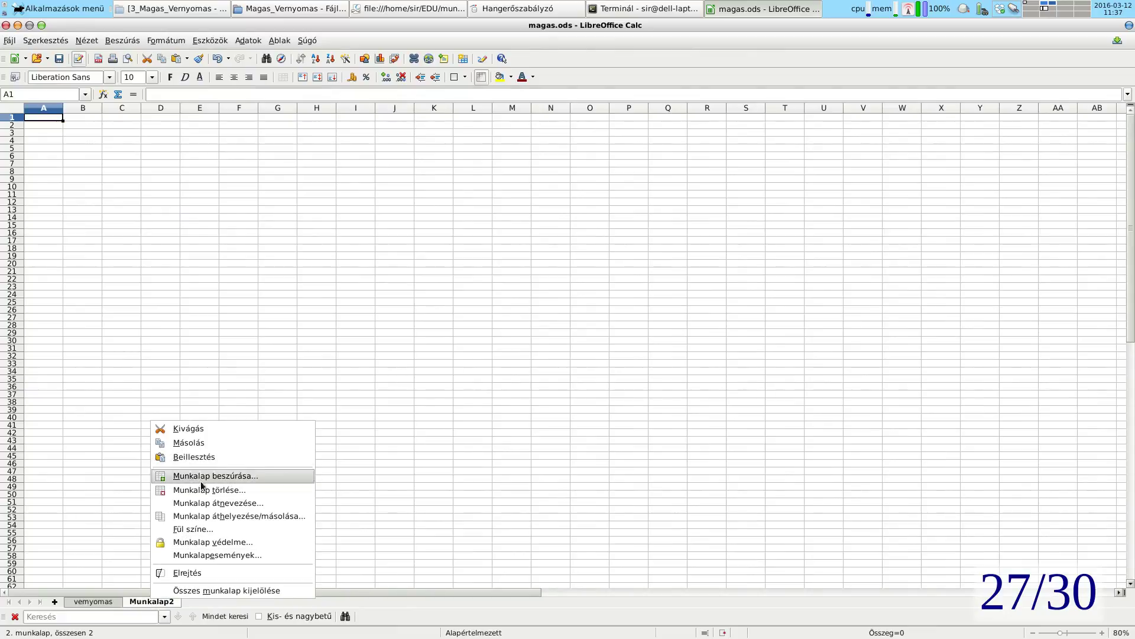
left_click(204, 502)
type("Diagram")
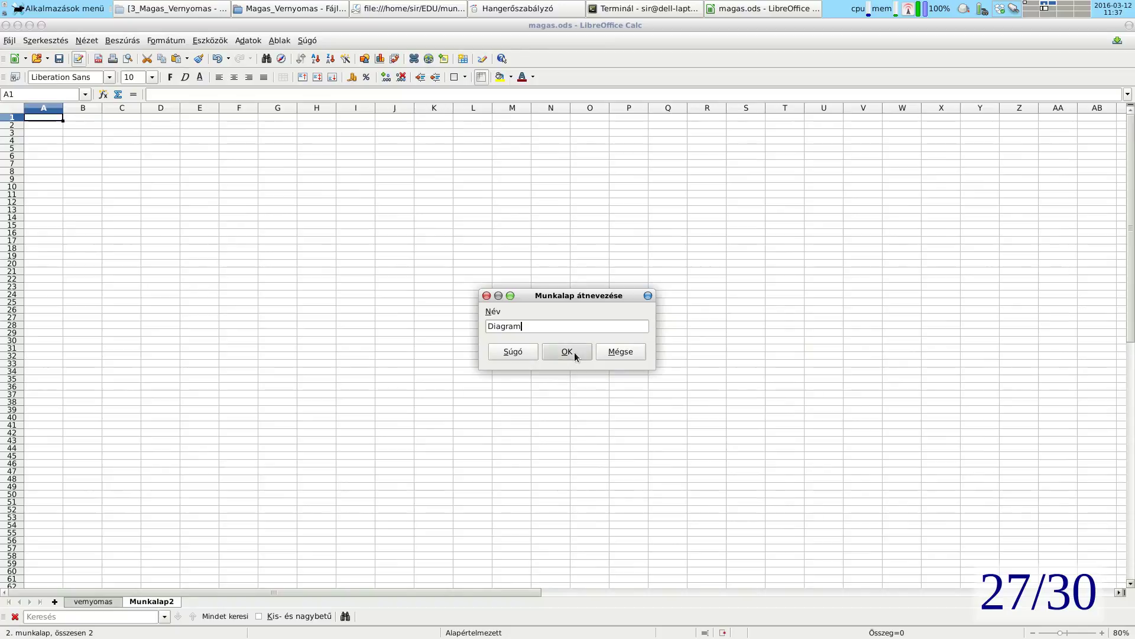
left_click(573, 353)
Step: Paste the chart onto the Diagram sheet and enlarge it to about 40.5 × 17.4 cm
key("ctrl+v")
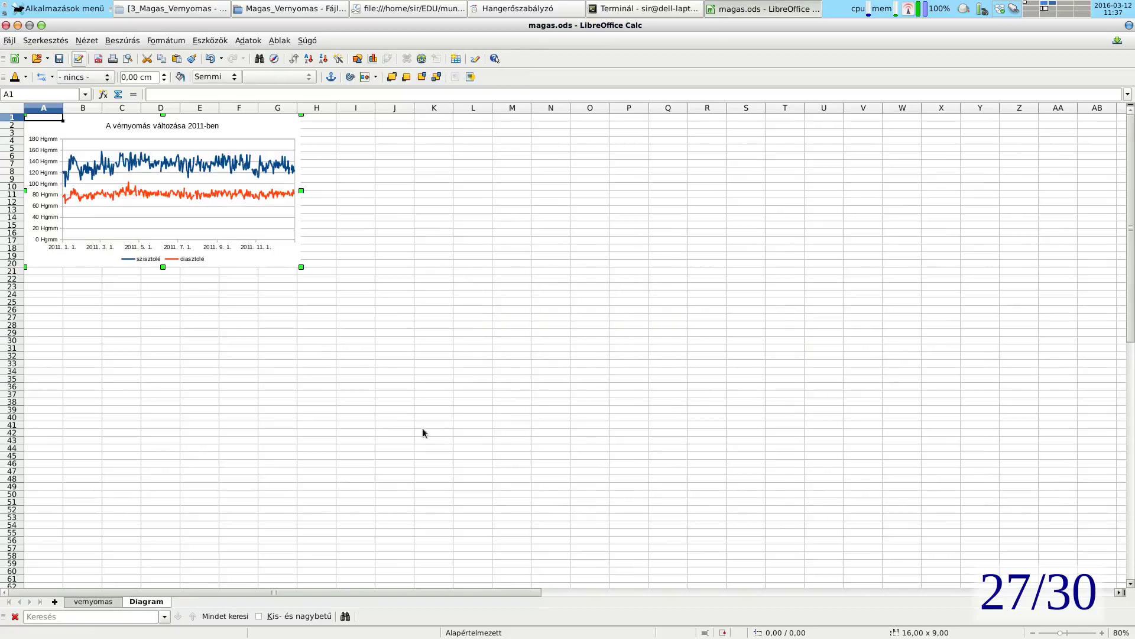
scroll(371, 432, "up", 4)
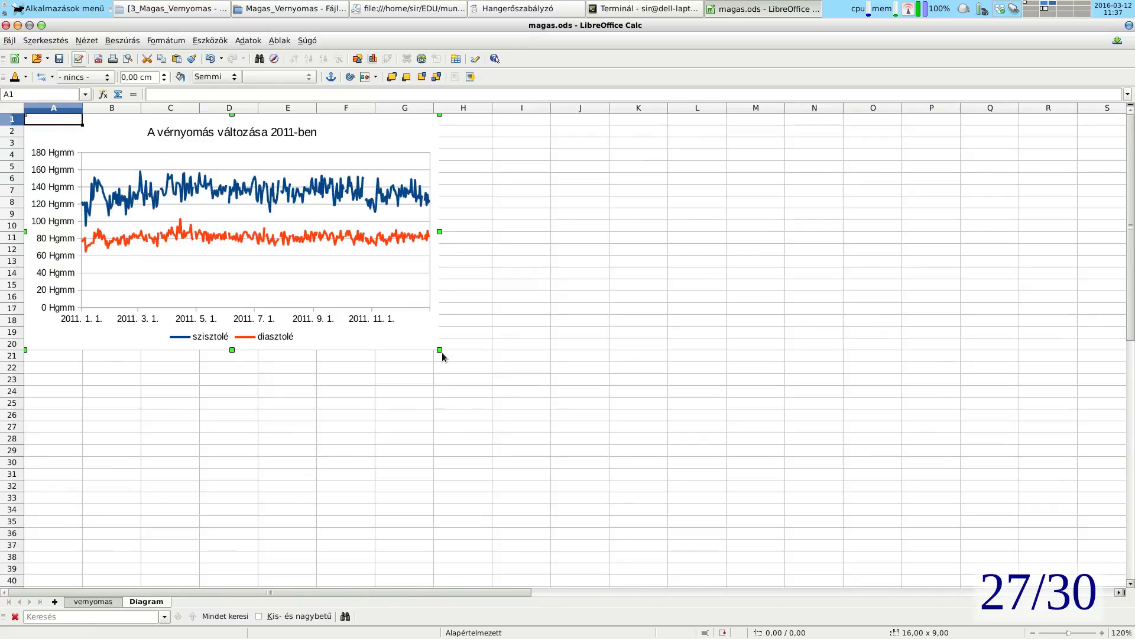
left_click_drag(442, 354, 1071, 567)
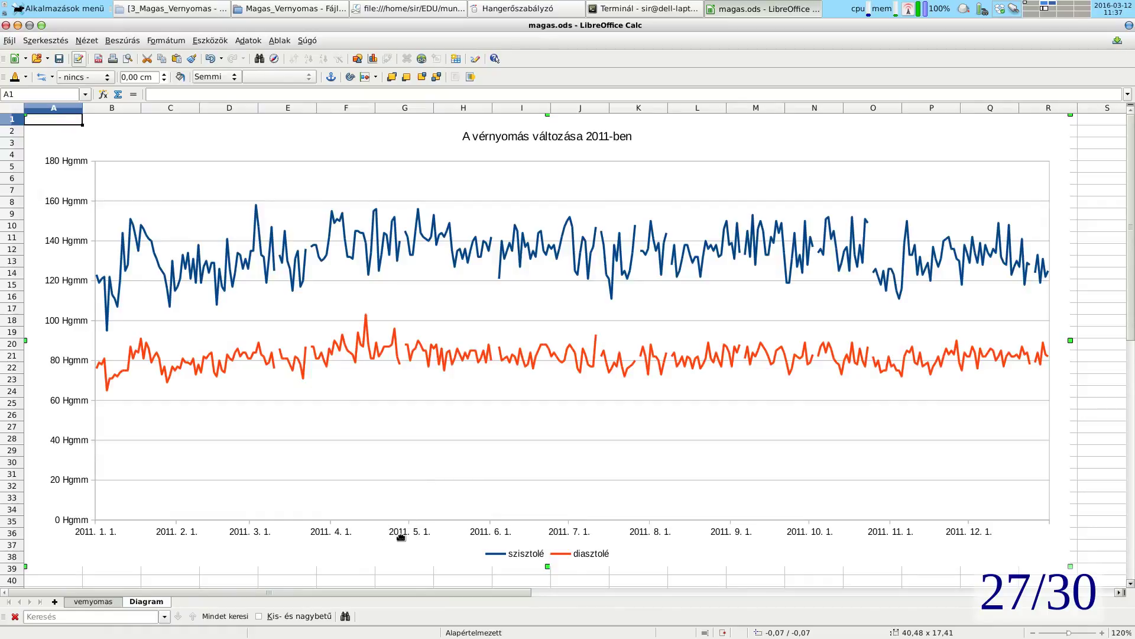
Step: Hide the date labels on the chart's X axis
double_click(440, 541)
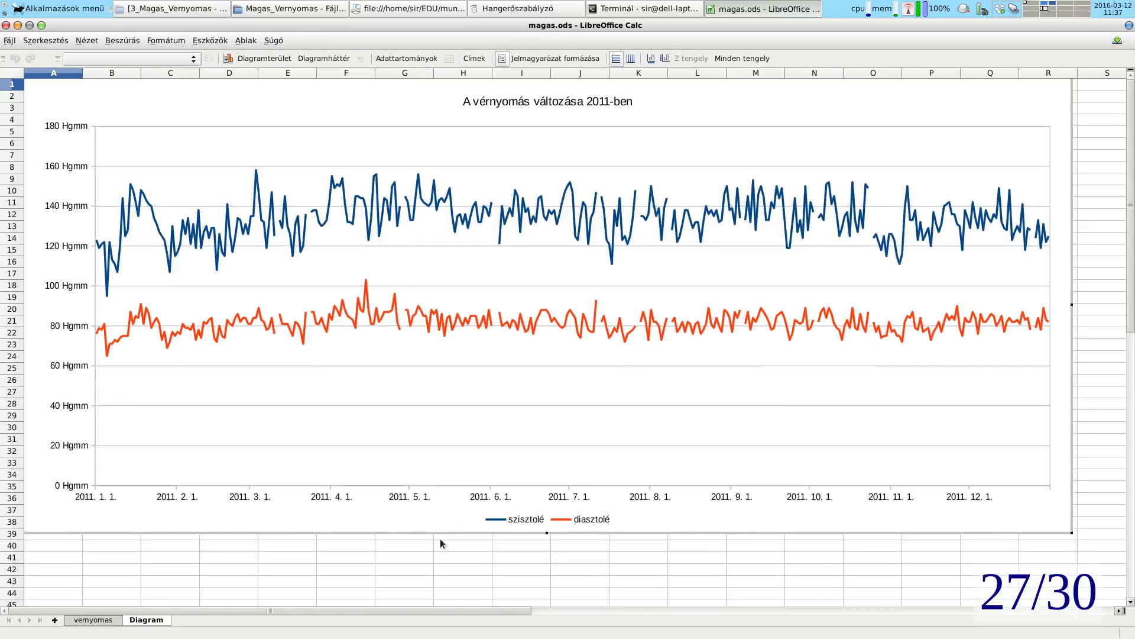
right_click(418, 502)
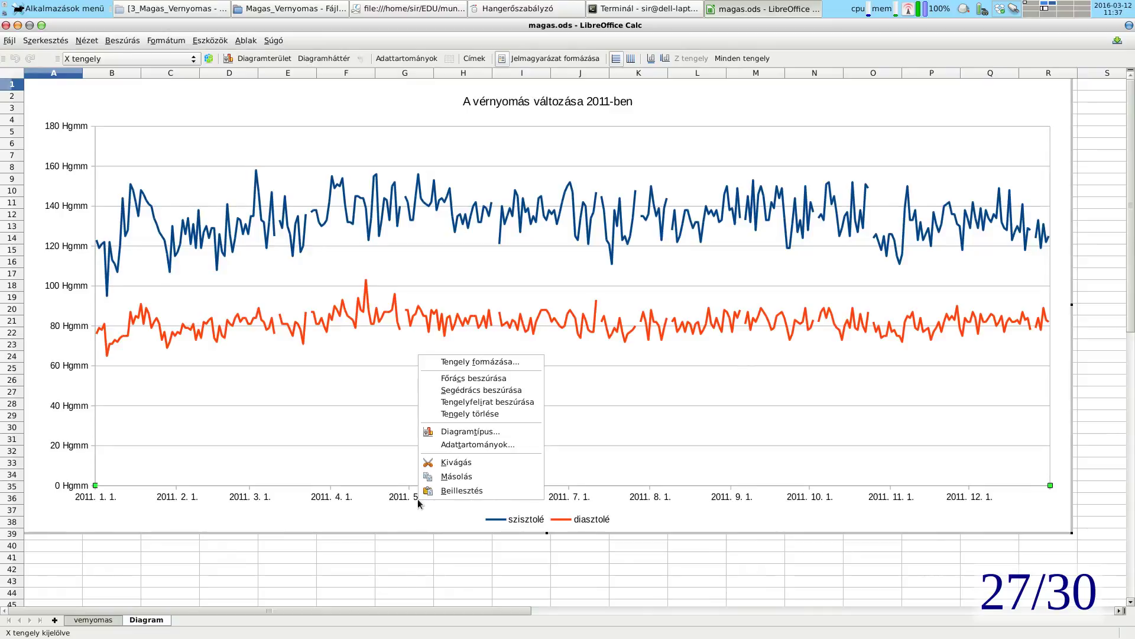
left_click(447, 362)
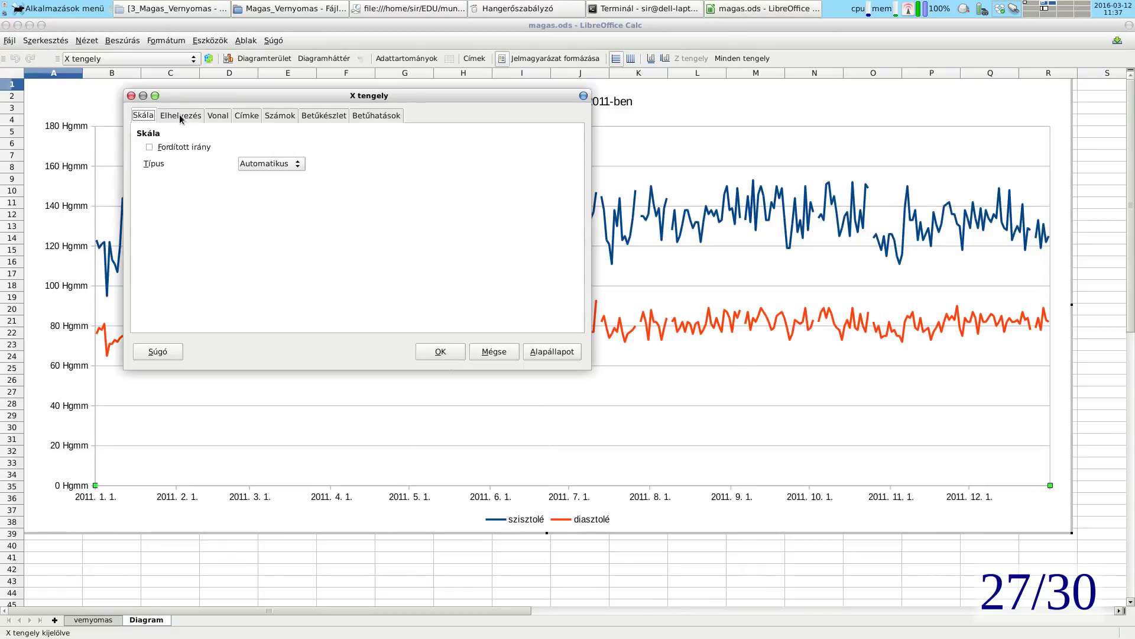
left_click(180, 117)
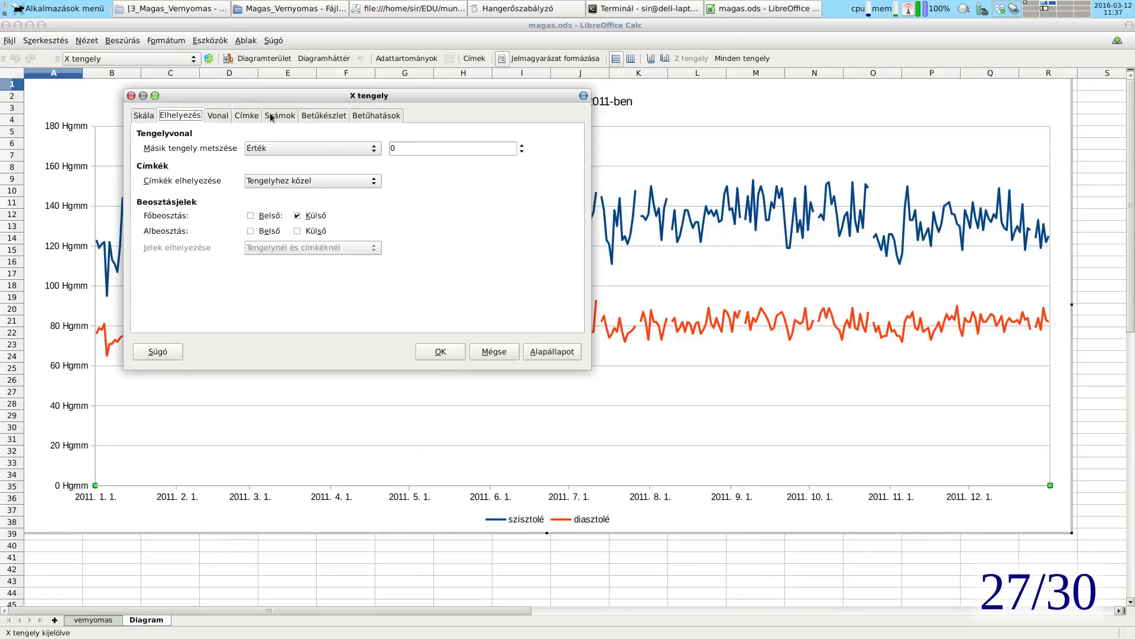
left_click(247, 116)
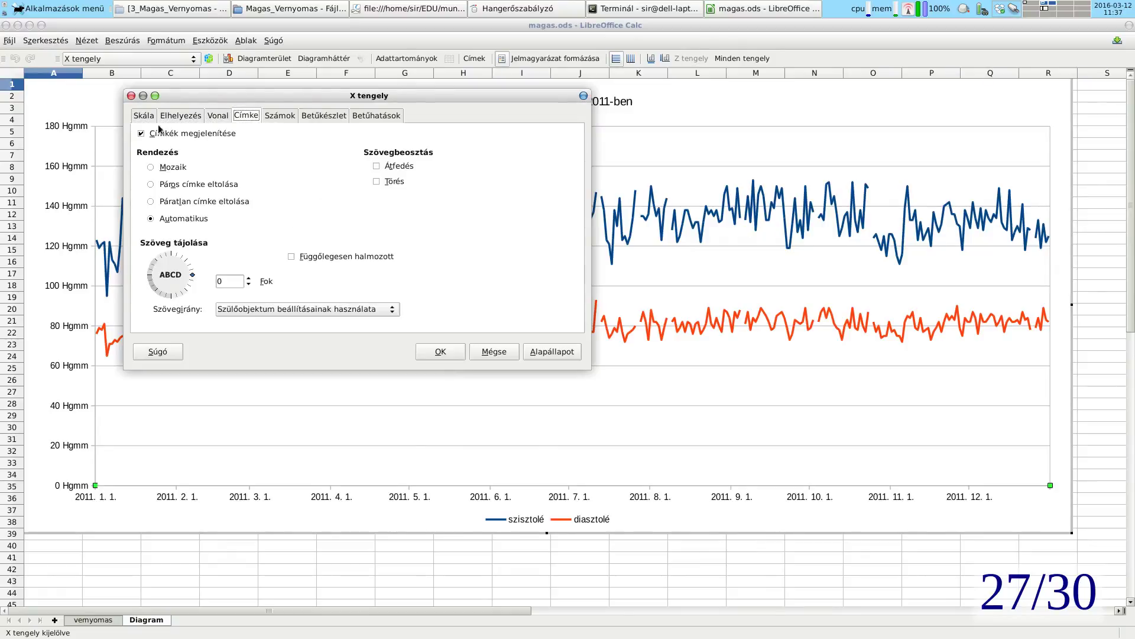
left_click(141, 133)
left_click(441, 352)
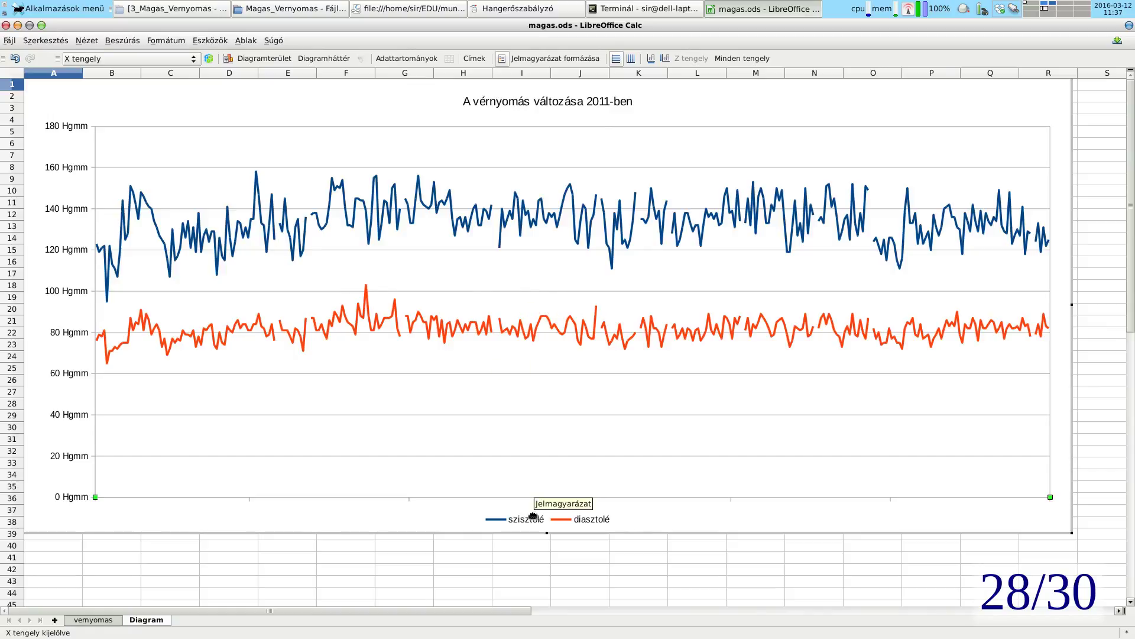
Step: Set the line colour of the diasztolé data series to yellow (Sárga)
left_click(488, 333)
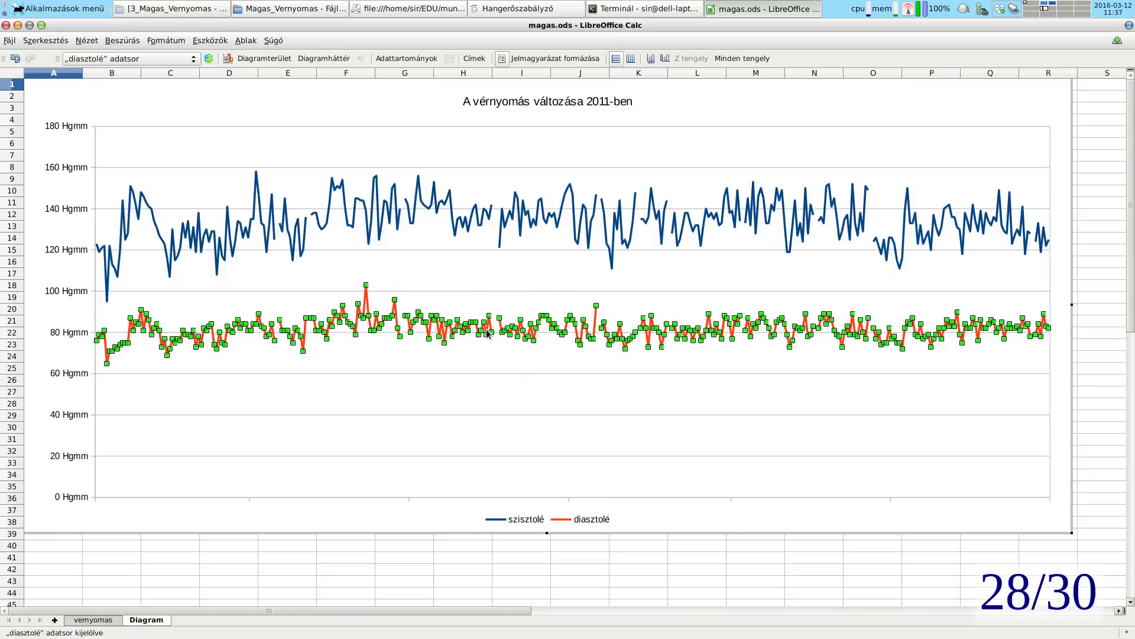
right_click(488, 333)
left_click(494, 342)
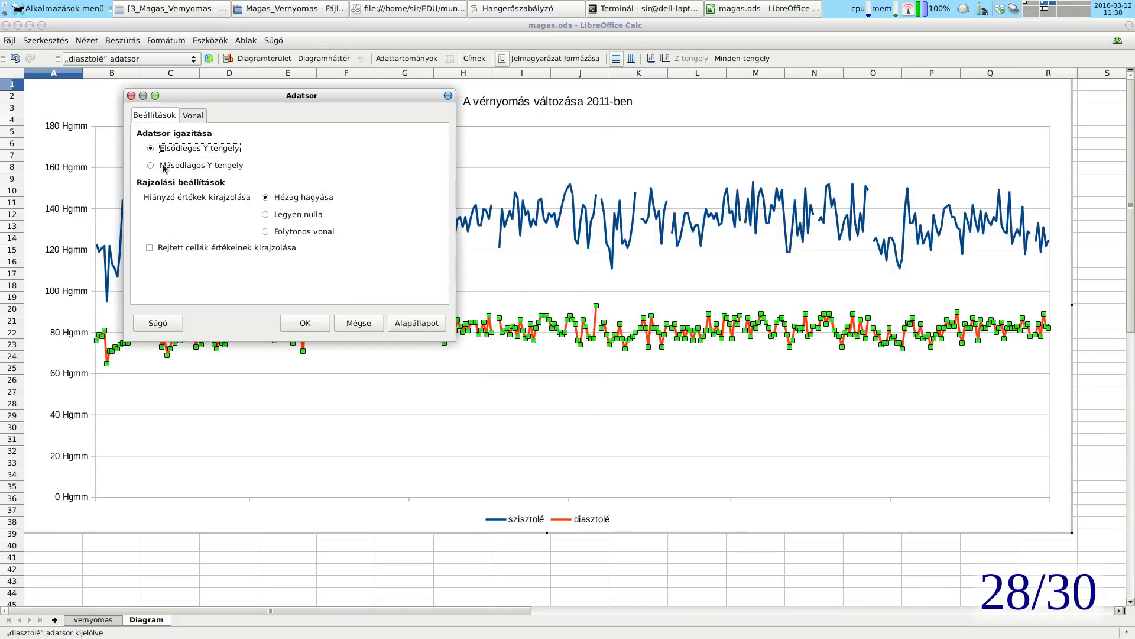
left_click(198, 116)
left_click(293, 195)
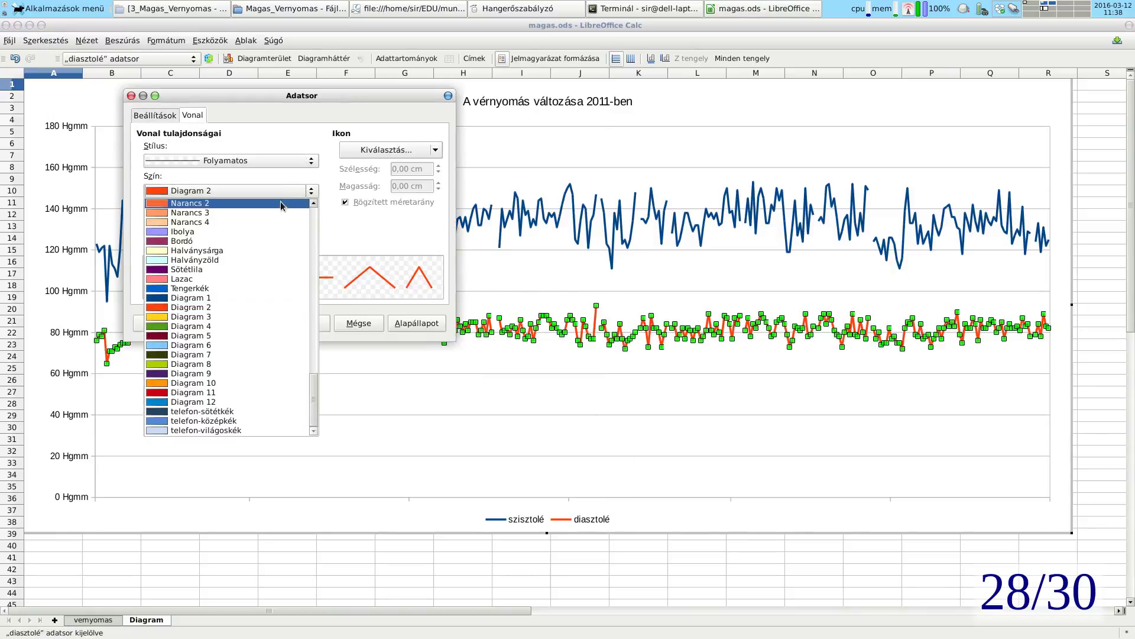
left_click_drag(315, 395, 314, 230)
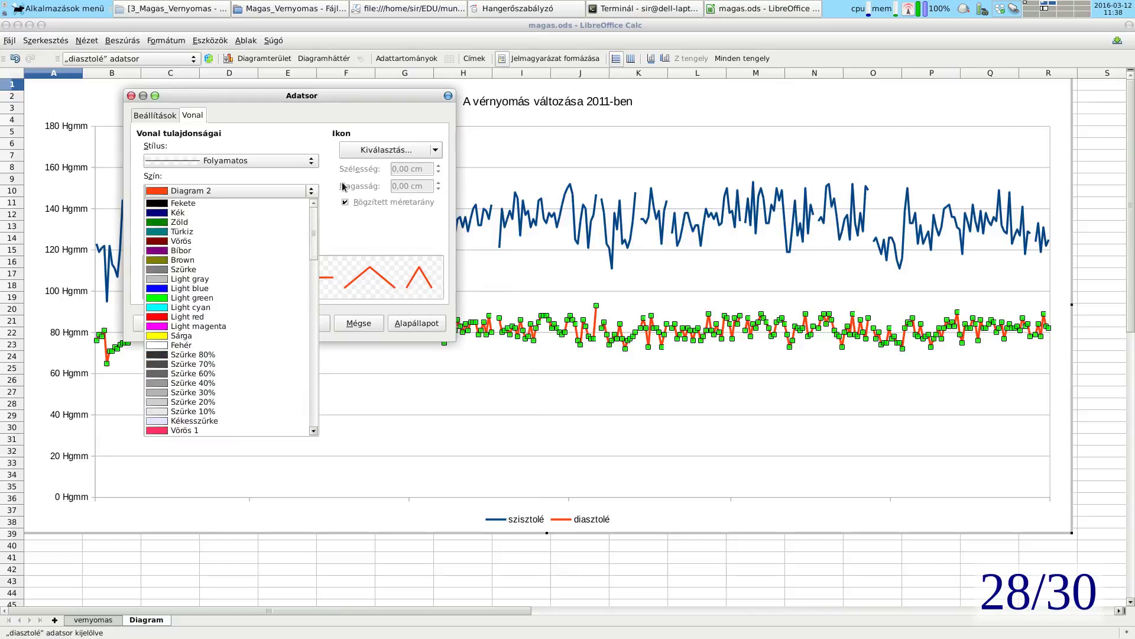
left_click(197, 339)
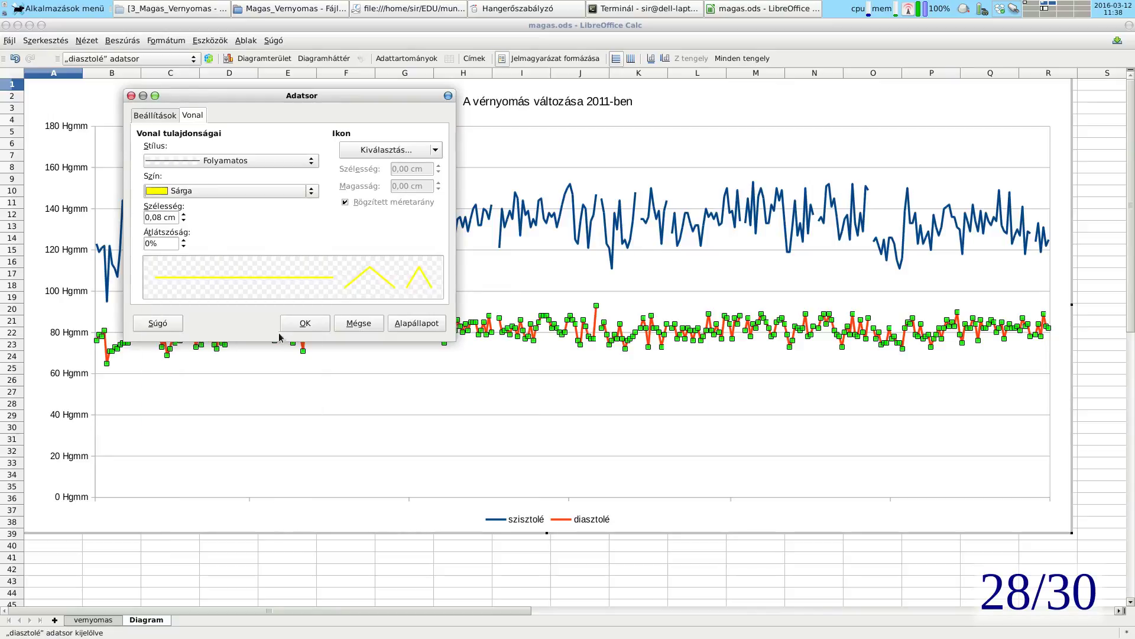
left_click(307, 323)
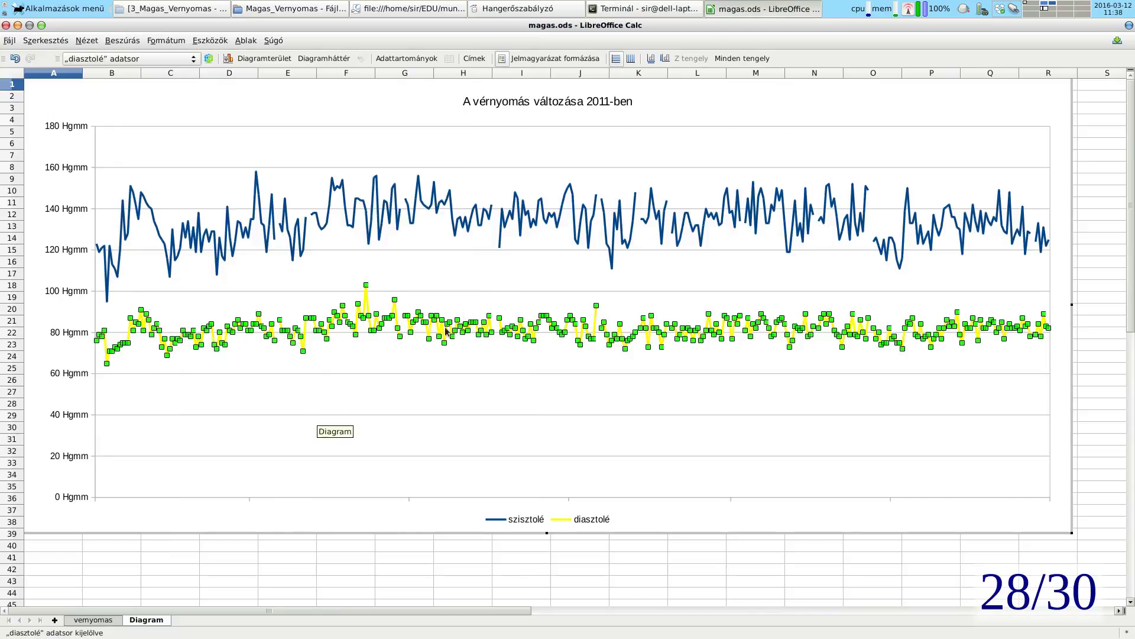
Step: Set the line colour of the szisztolé data series to Light red
left_click(453, 230)
right_click(454, 231)
left_click(468, 241)
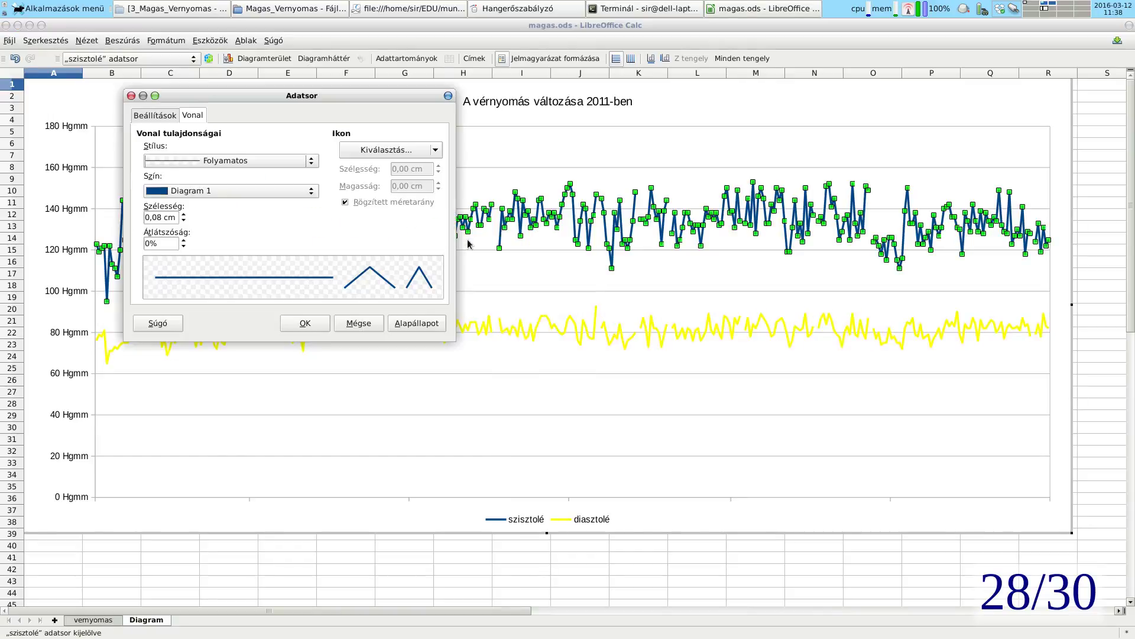
left_click(293, 190)
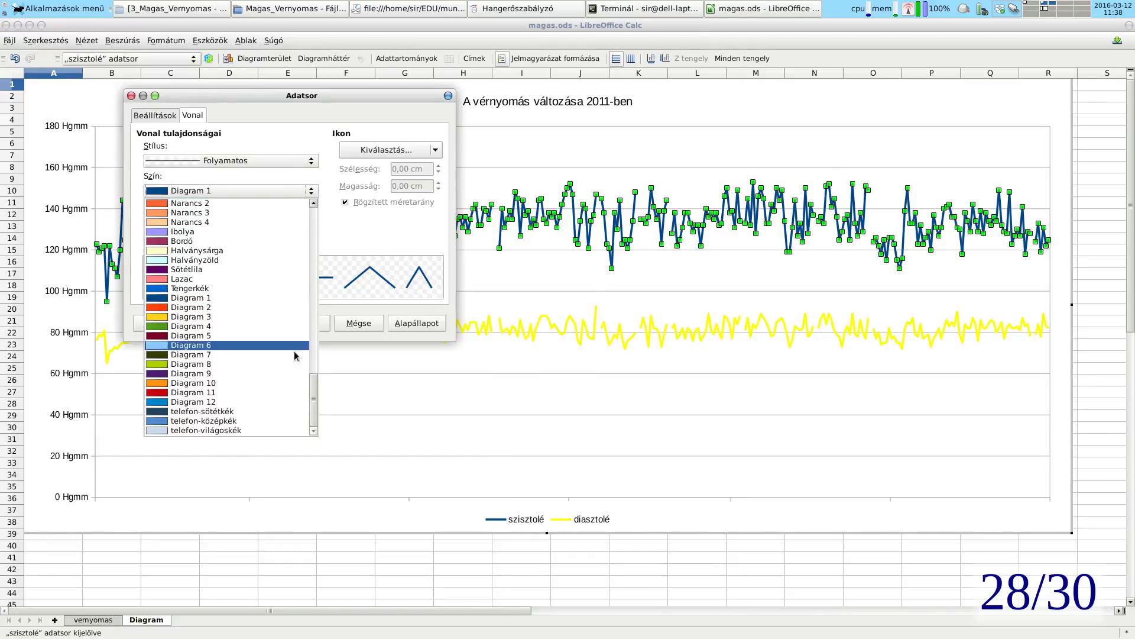
left_click_drag(313, 393, 298, 212)
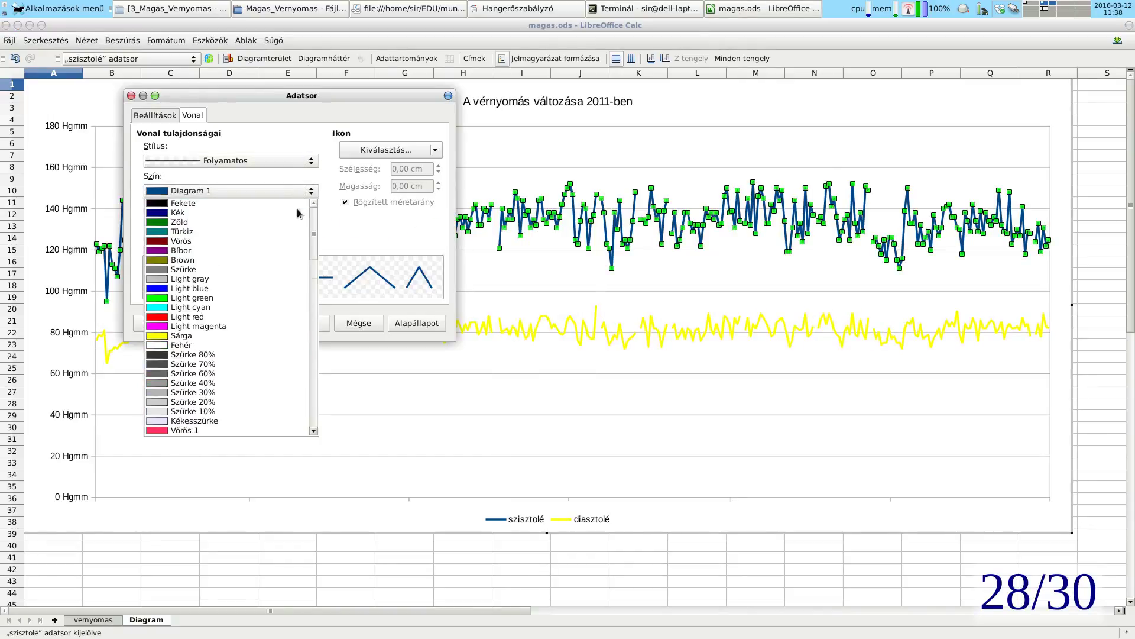
left_click(185, 318)
left_click(299, 323)
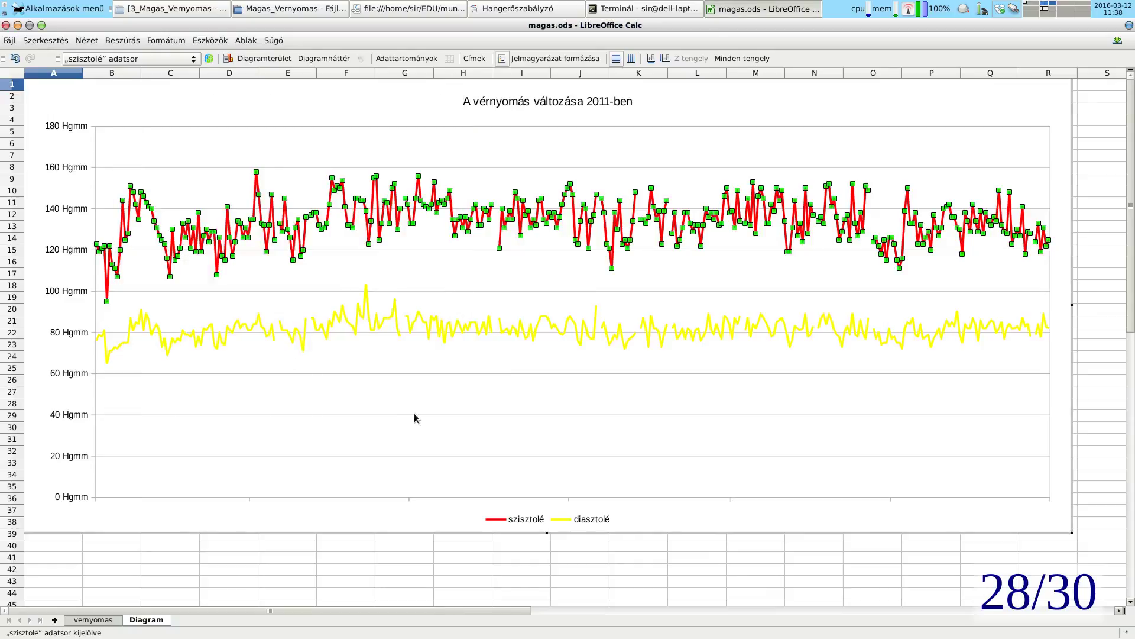
left_click(408, 468)
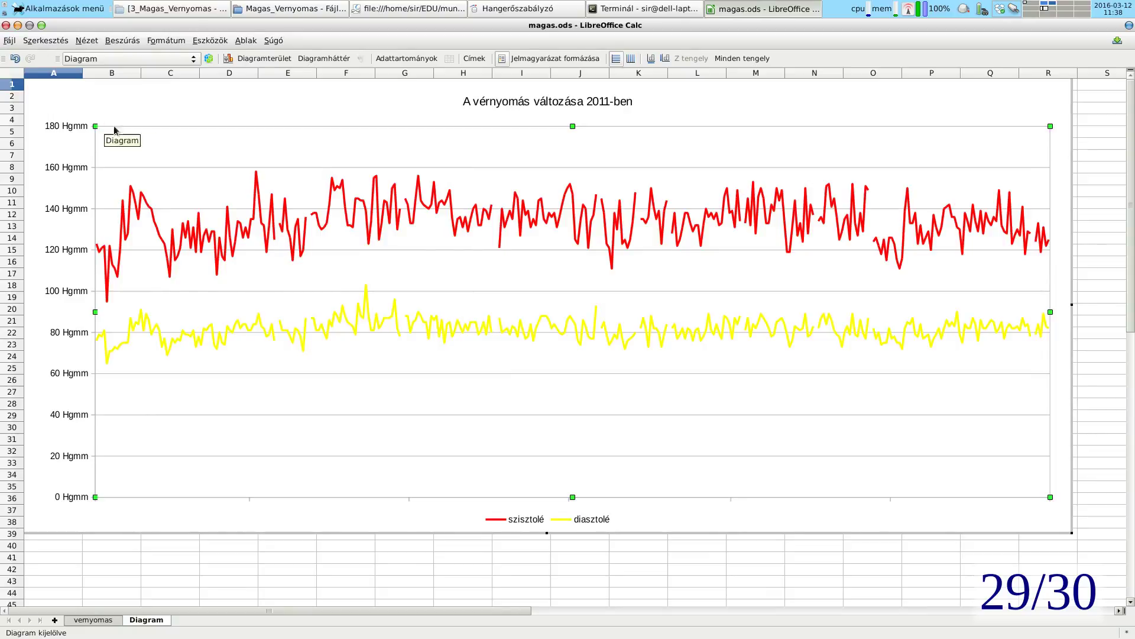
right_click(453, 228)
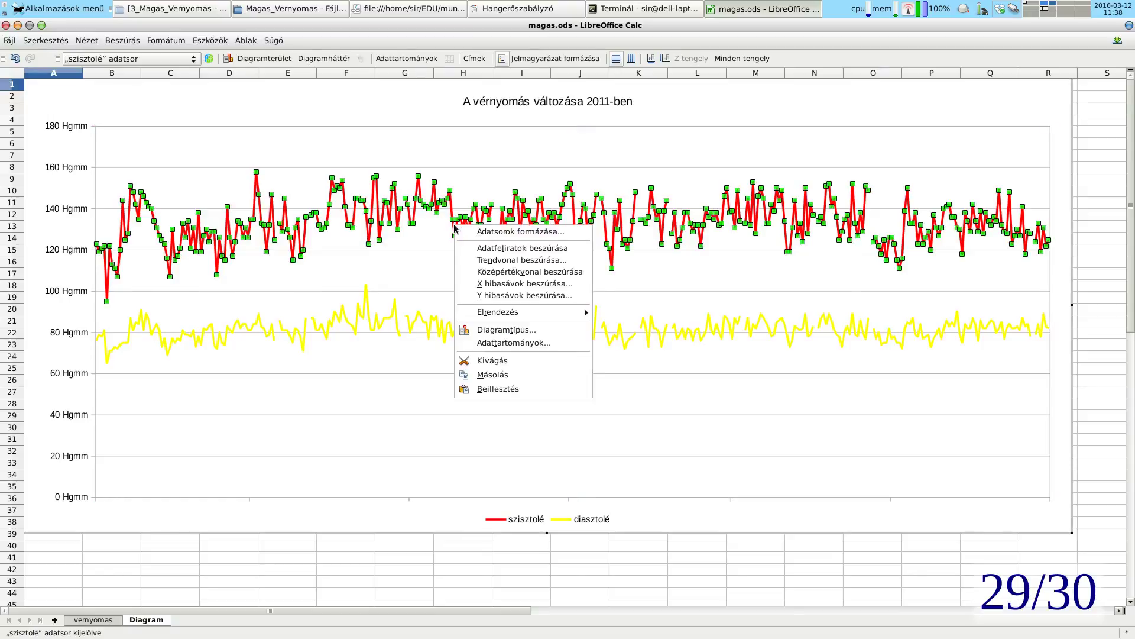
left_click(458, 232)
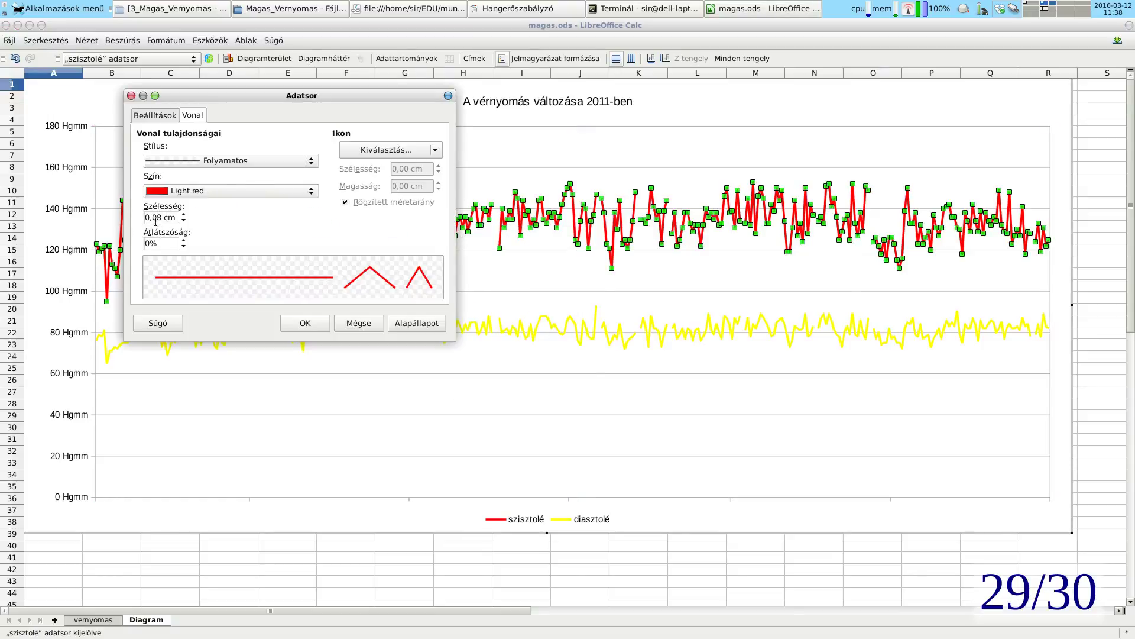
left_click(359, 323)
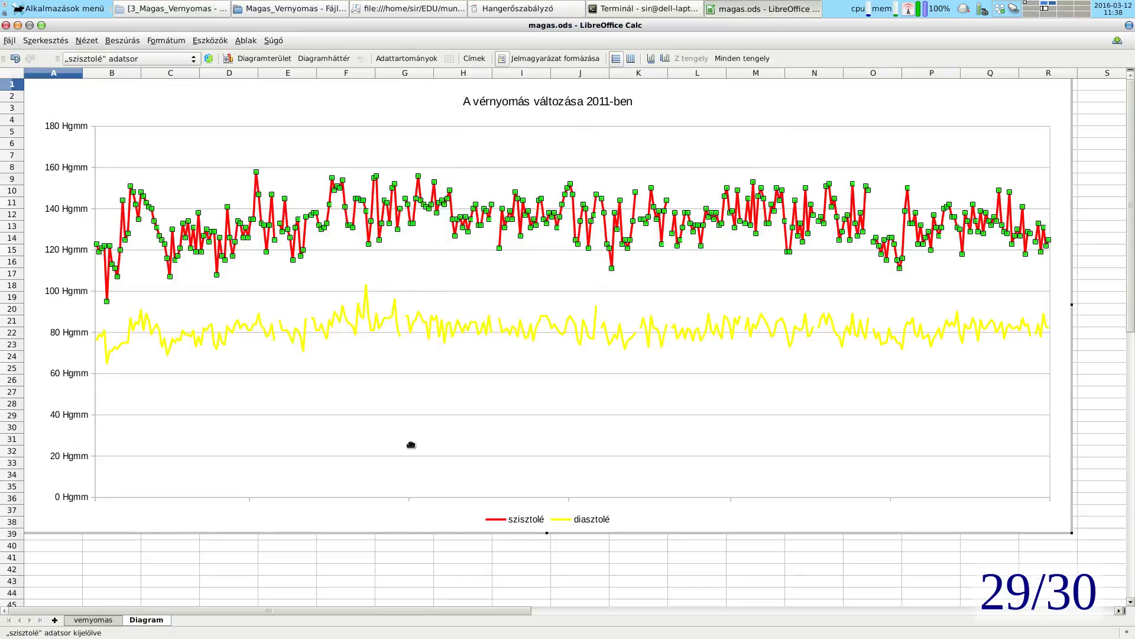
Step: Leave chart editing, return to the vernyomas sheet and save the spreadsheet
left_click(408, 546)
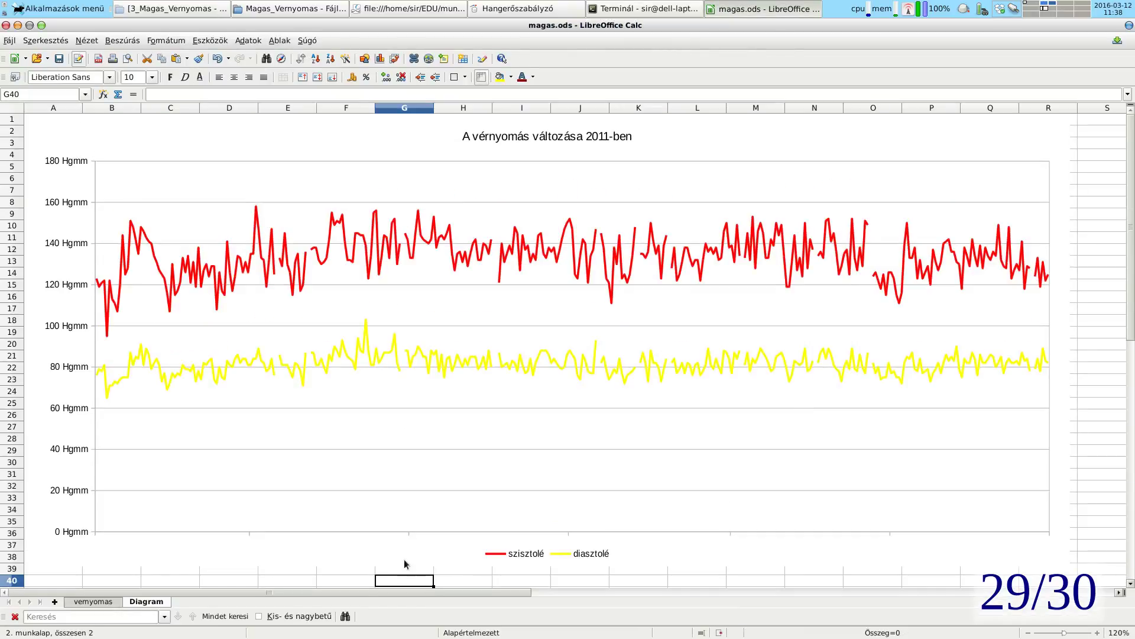
left_click(108, 604)
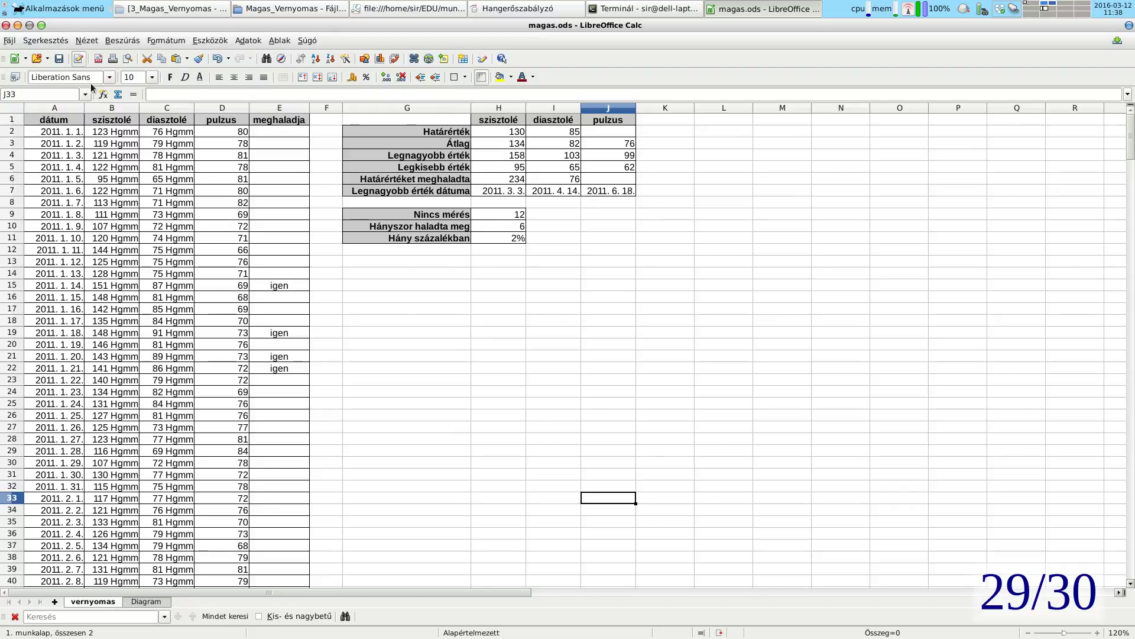
scroll(274, 279, "up", 5)
scroll(274, 280, "down", 1)
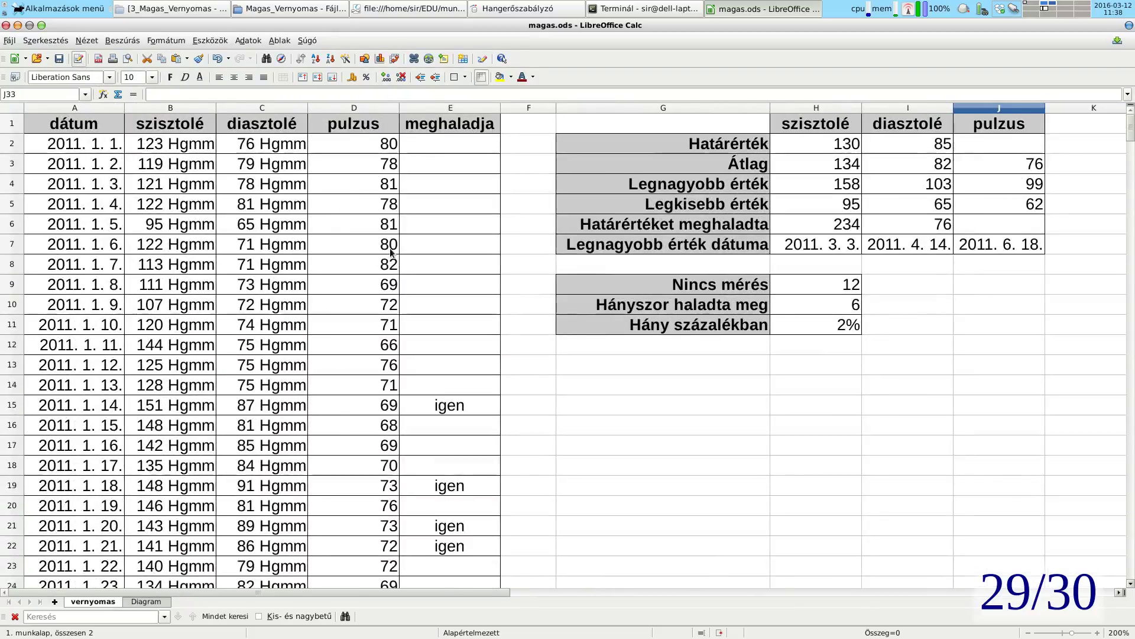
left_click(59, 59)
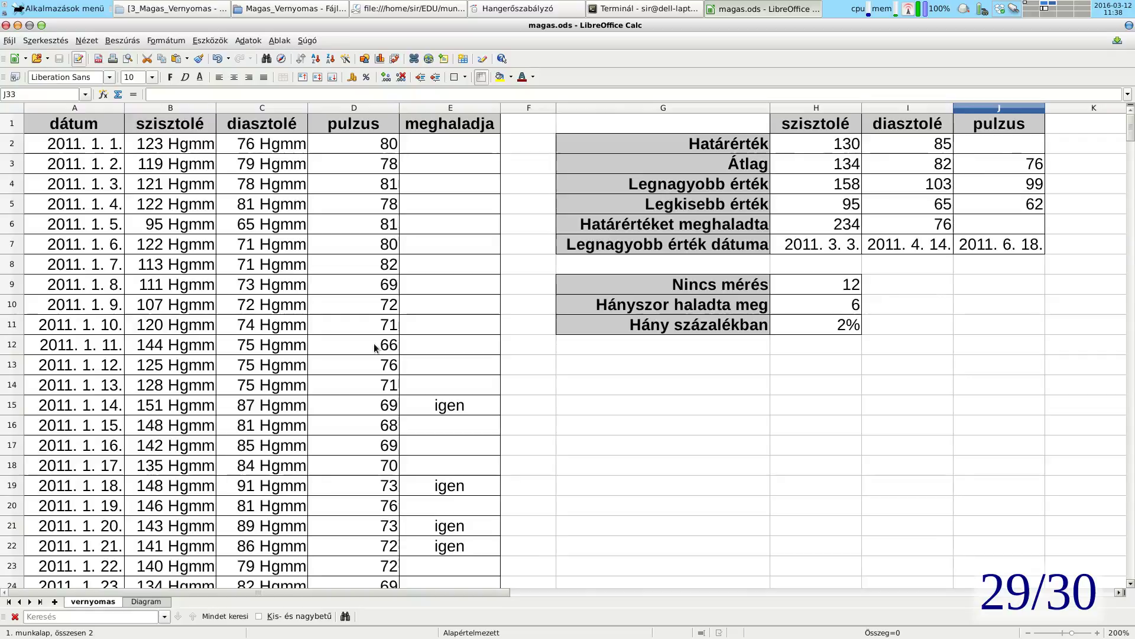
Step: Switch to the Terminal window
left_click(606, 8)
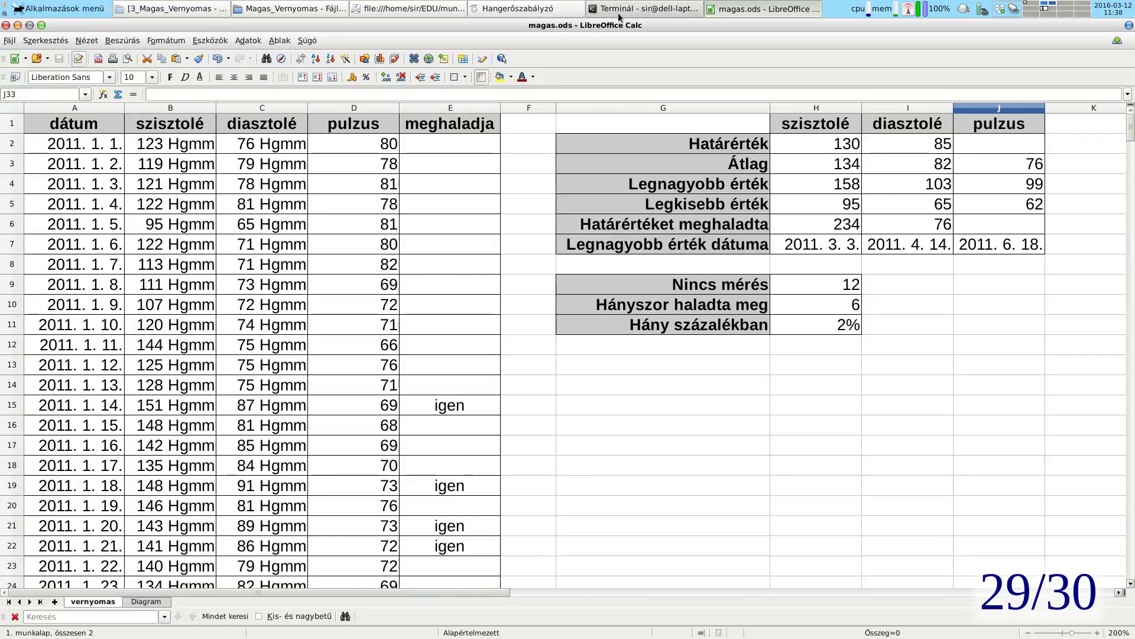